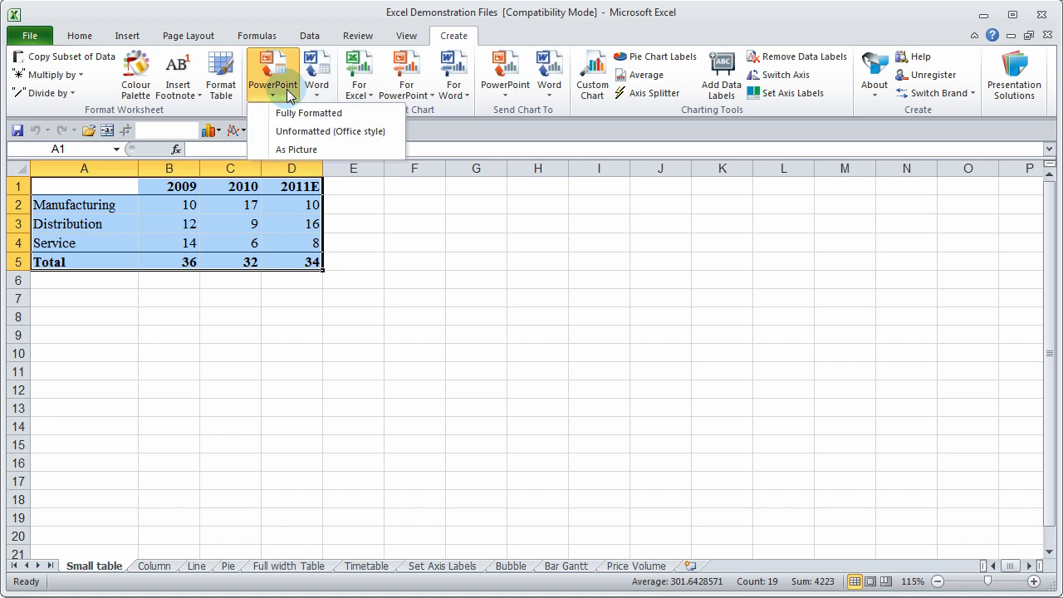
Send the selected A1:D5 table to PowerPoint fully formatted, using the "Numeric - with totals row" whole-table format
click(304, 121)
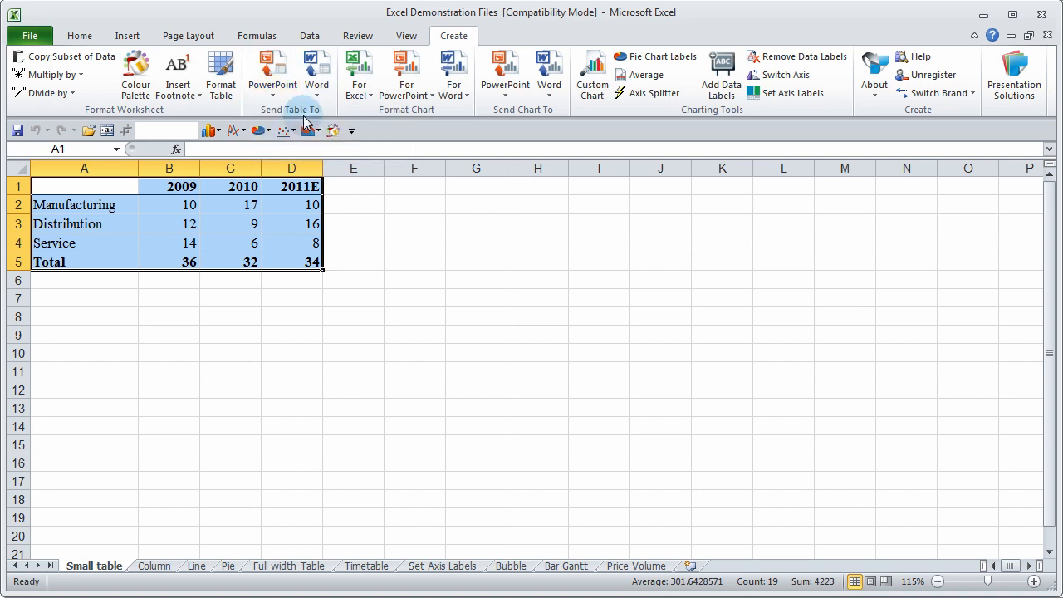
drag(154, 191, 434, 140)
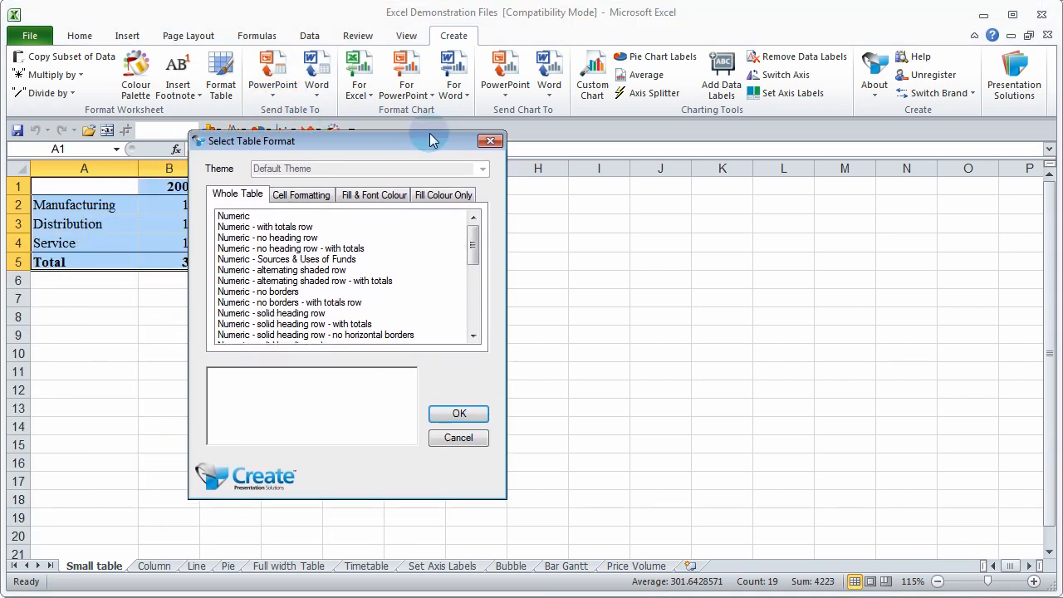
click(295, 227)
mouse_move(473, 243)
mouse_down()
mouse_move(474, 286)
mouse_move(473, 243)
mouse_up()
click(458, 415)
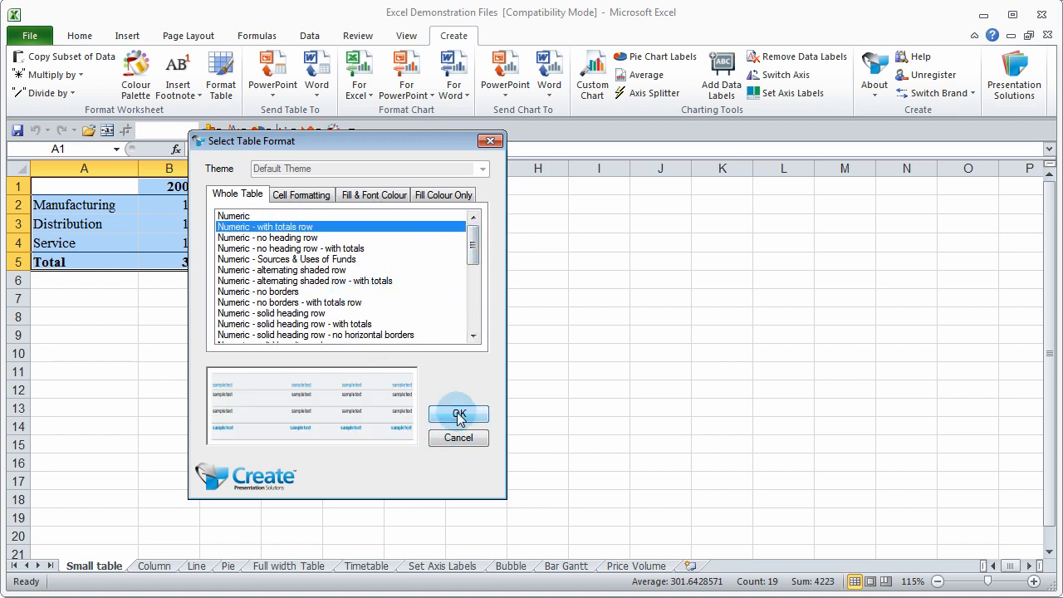
click(458, 415)
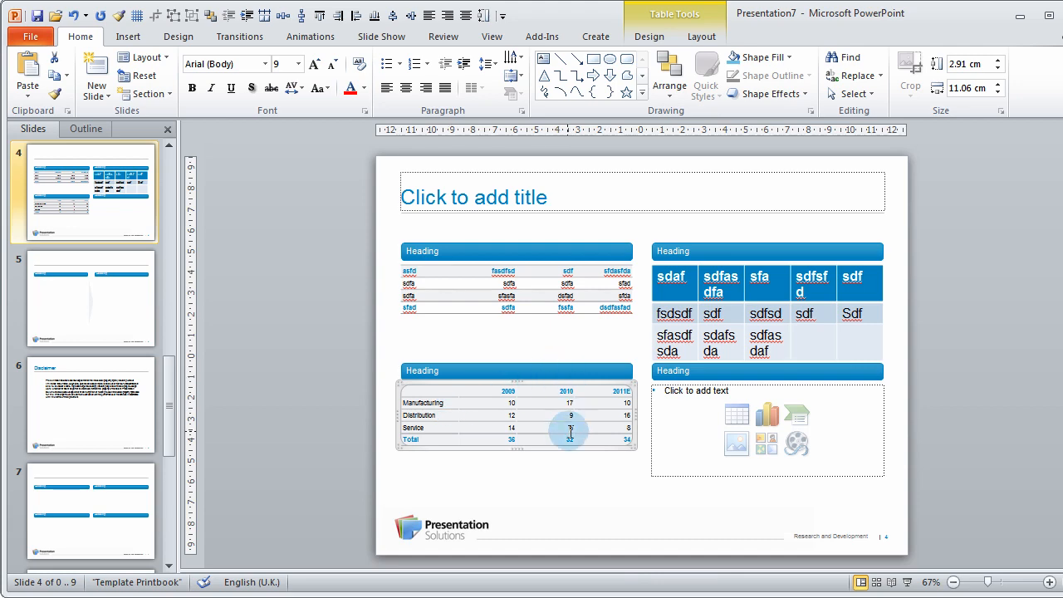
Inspect the layout of the Manufacturing, Distribution and Service table on slide 4 up close
click(550, 462)
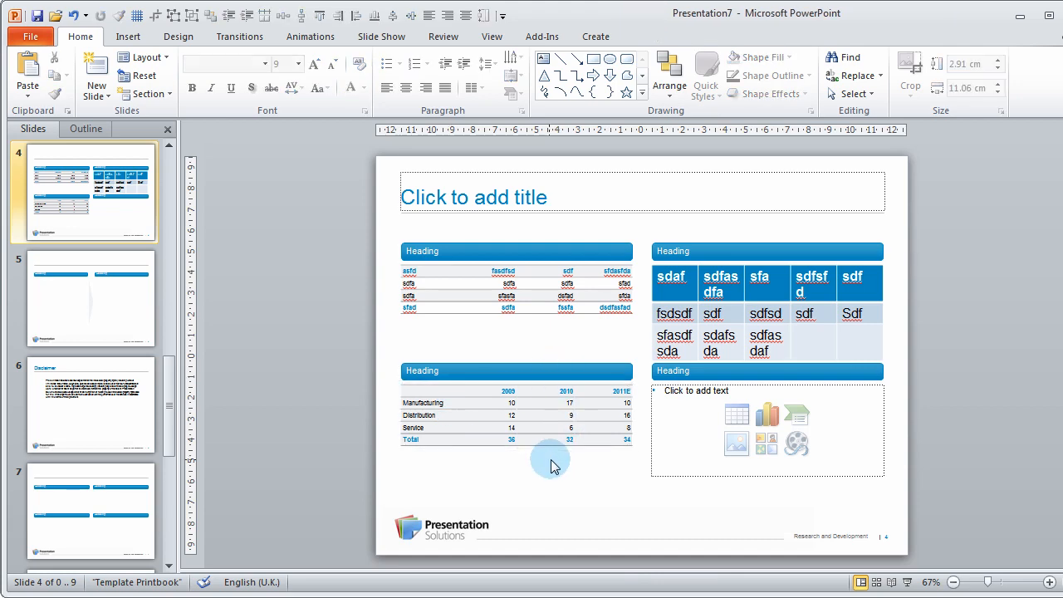
click(522, 416)
scroll(523, 418, up, 4)
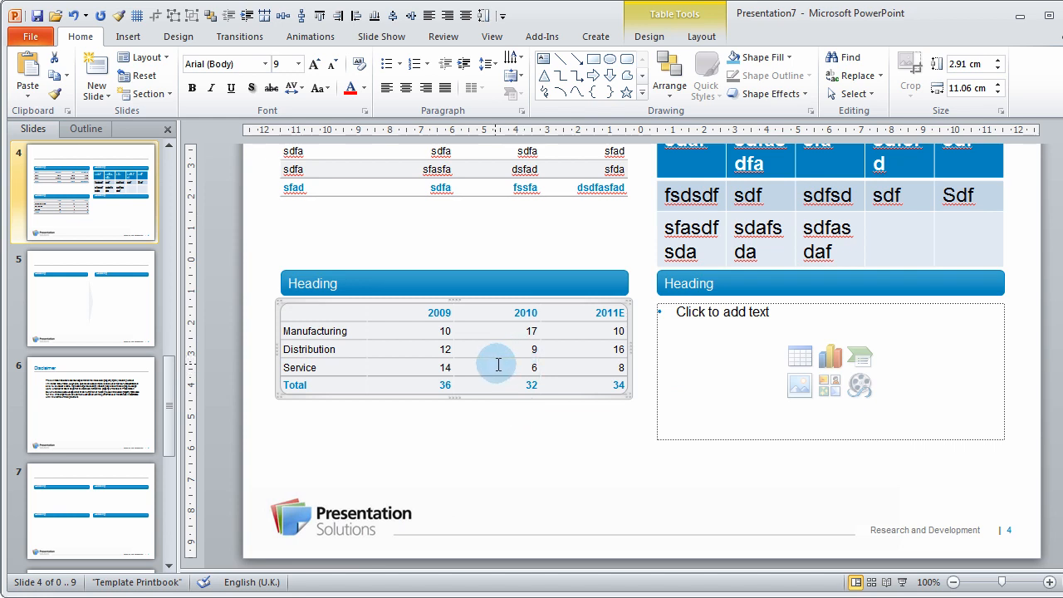
scroll(498, 364, down, 3)
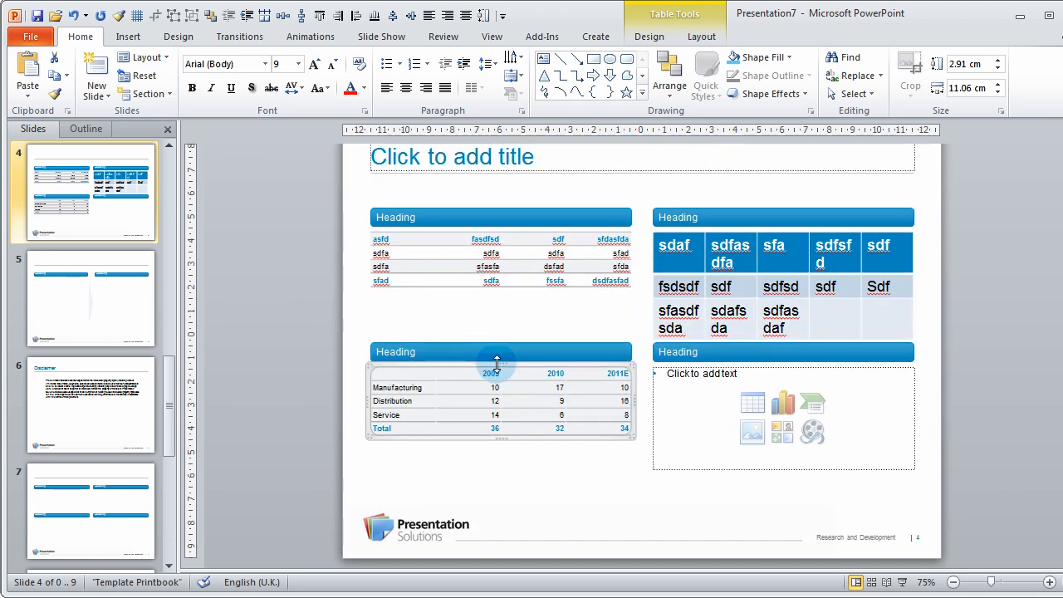
click(540, 467)
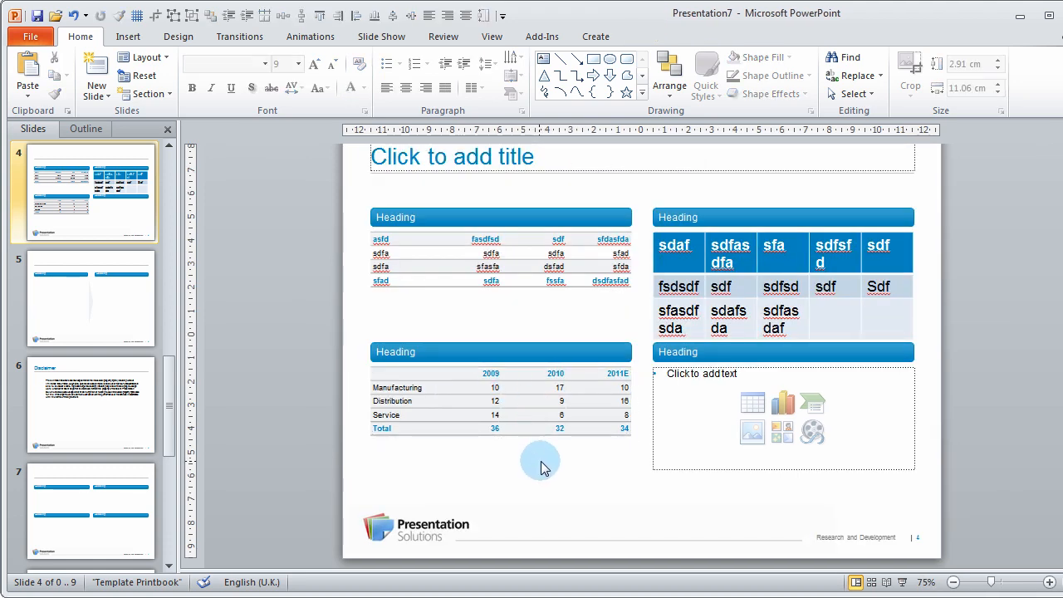
Target slide 4's empty content placeholder, then in Excel format A1:E11 on the Full width Table sheet as "Numeric - solid heading row"
click(679, 375)
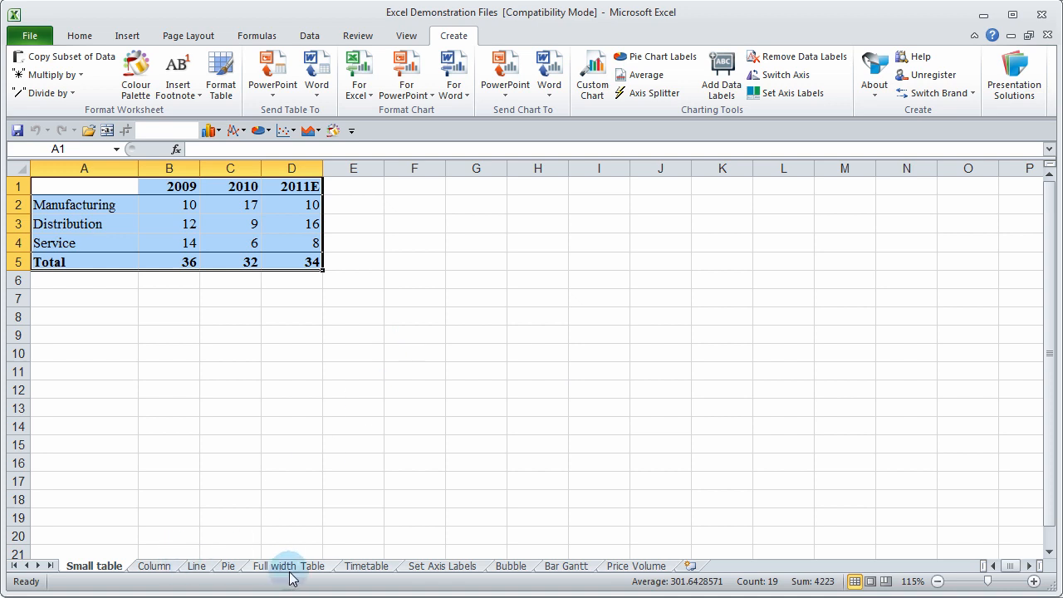
click(290, 568)
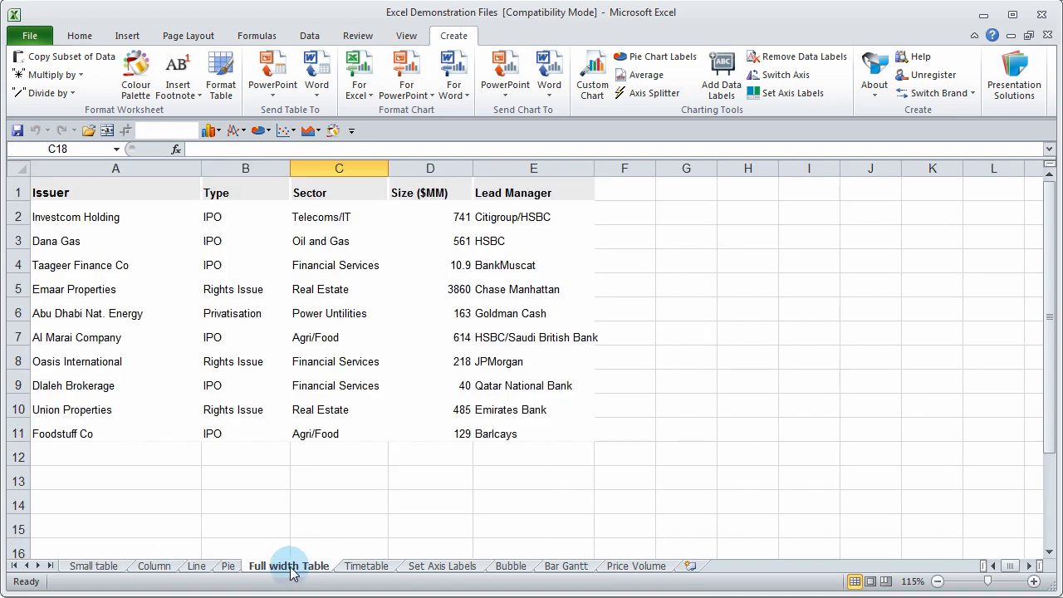
drag(133, 191, 550, 428)
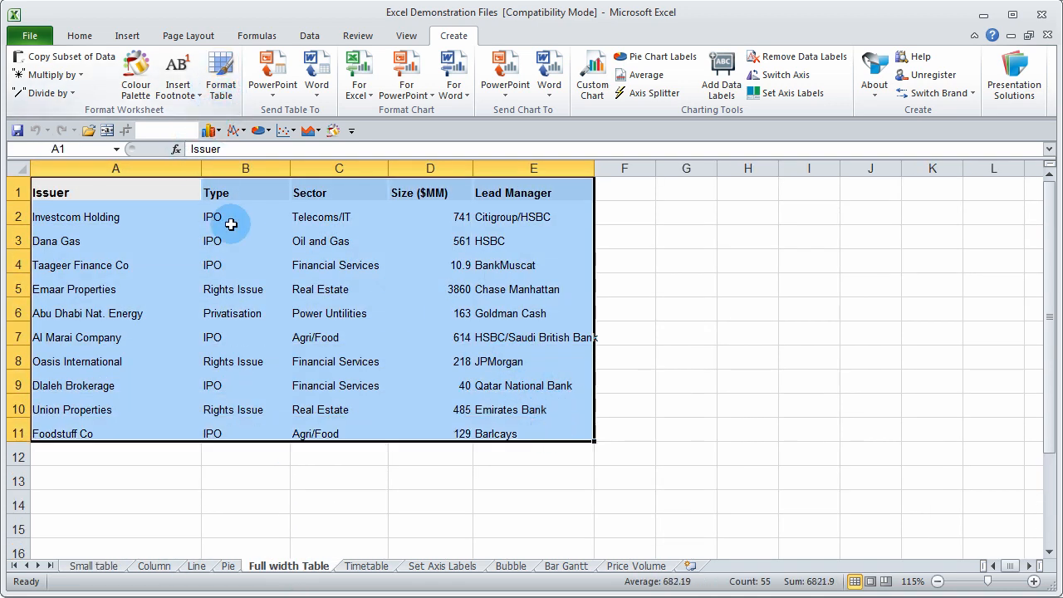
click(221, 83)
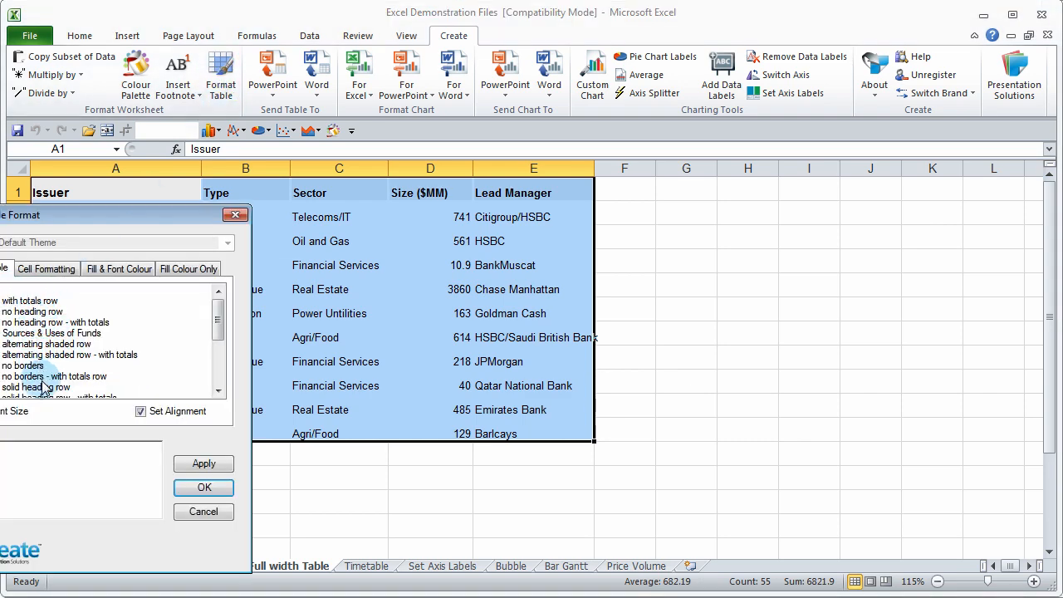
drag(91, 213, 405, 157)
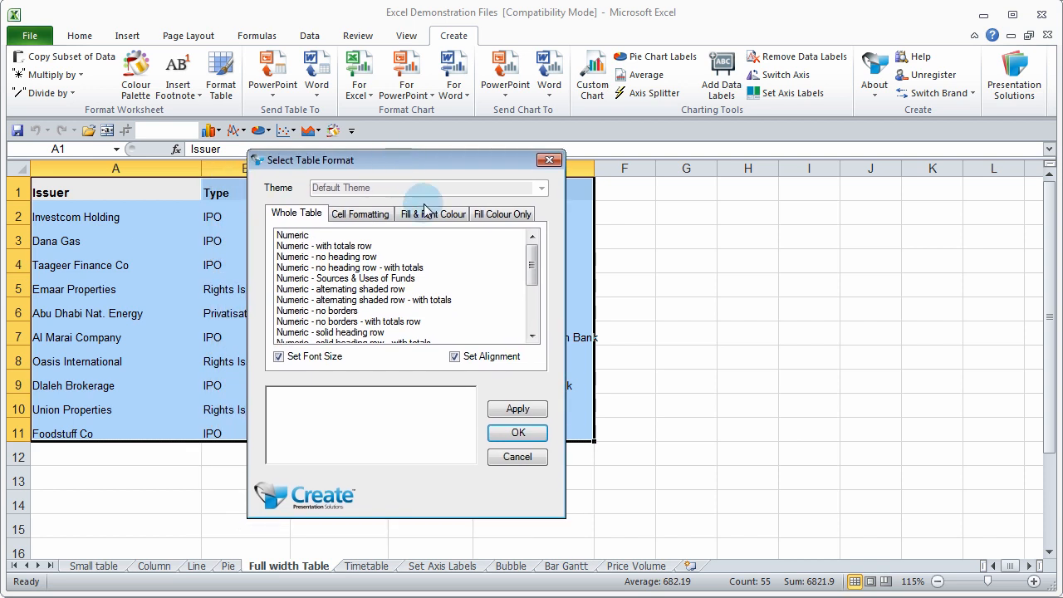
click(345, 333)
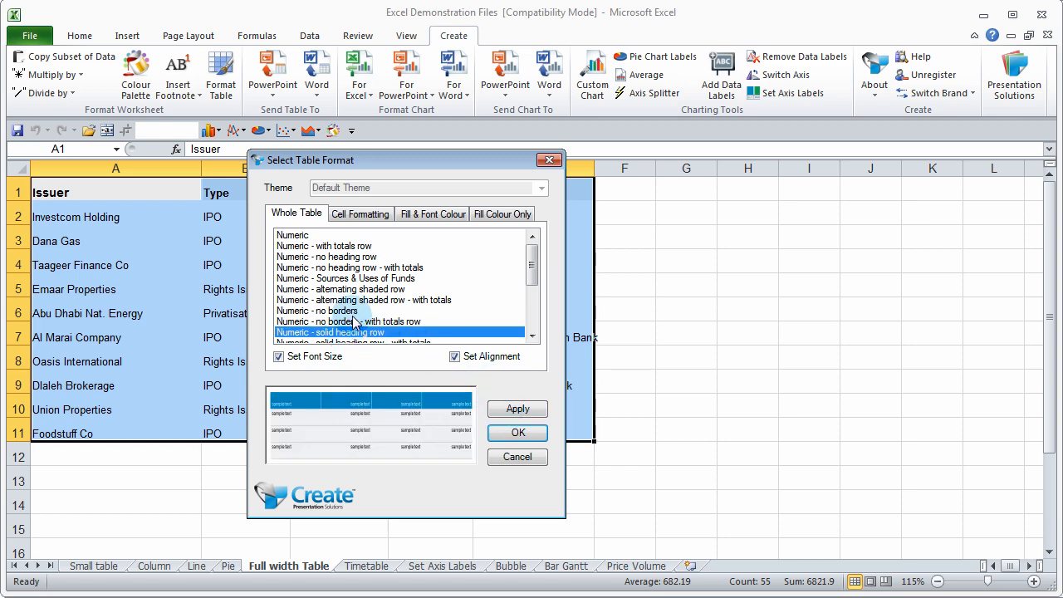
click(516, 435)
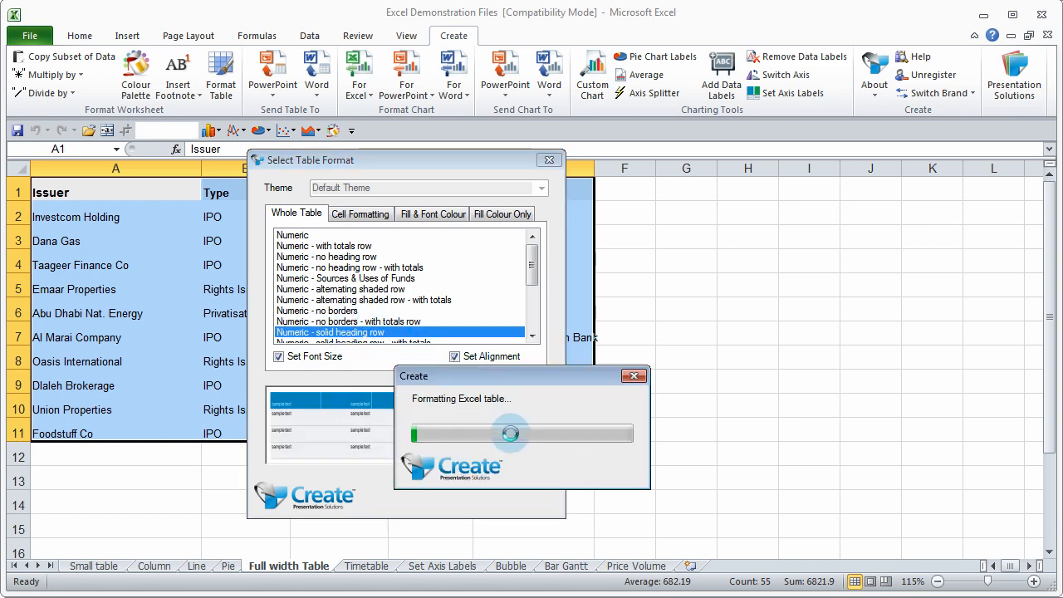
click(486, 477)
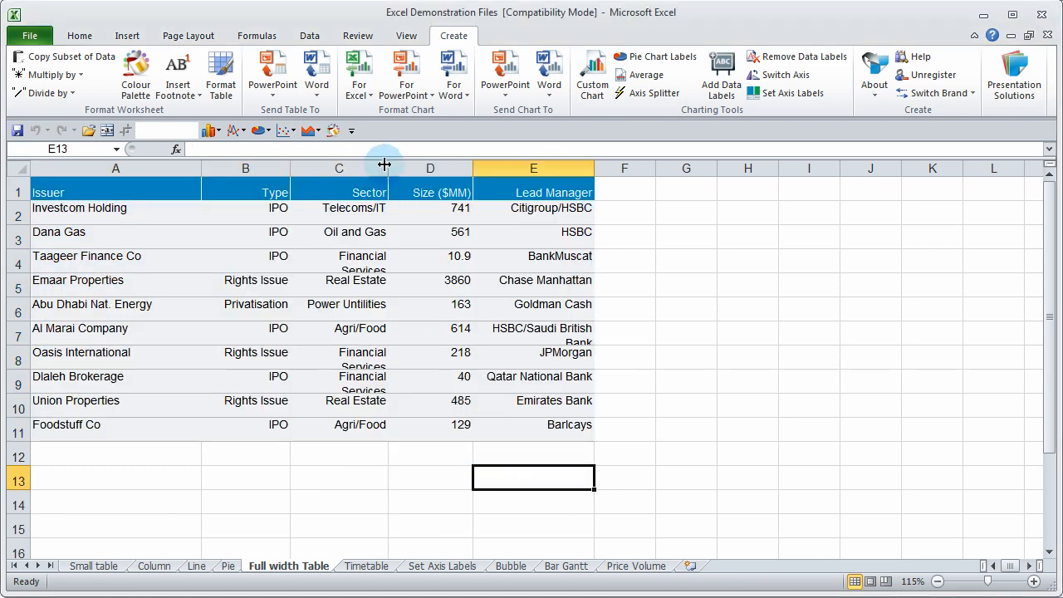
Widen the Sector column slightly, autofit the Lead Manager column, and autofit the height of all rows
drag(387, 164, 392, 163)
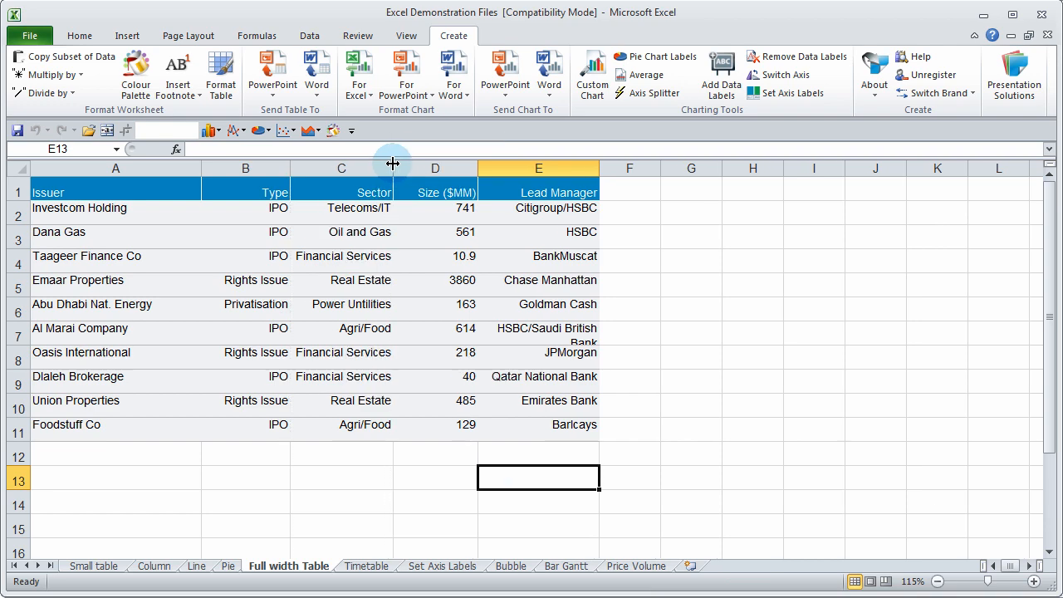
double_click(599, 166)
click(18, 168)
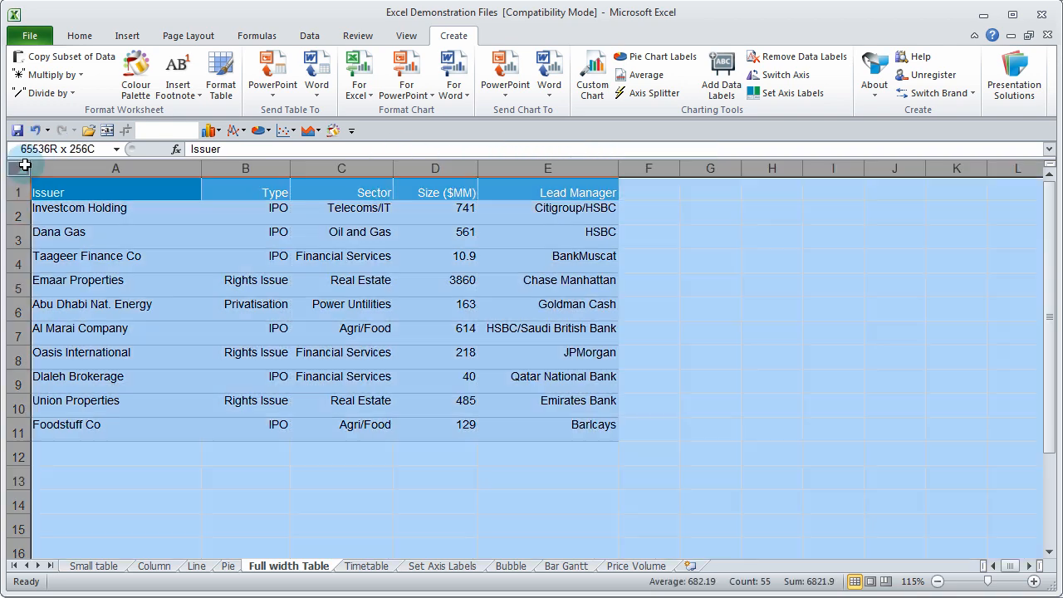
double_click(18, 227)
click(359, 366)
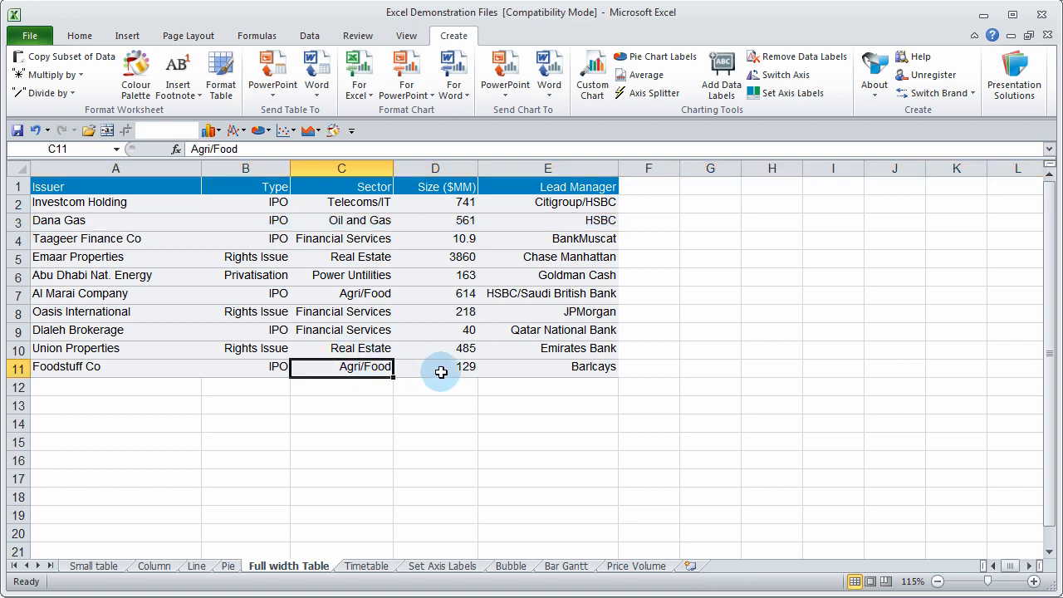
Send the formatted issuer table, A1:E11, to PowerPoint as a picture
drag(586, 369, 202, 194)
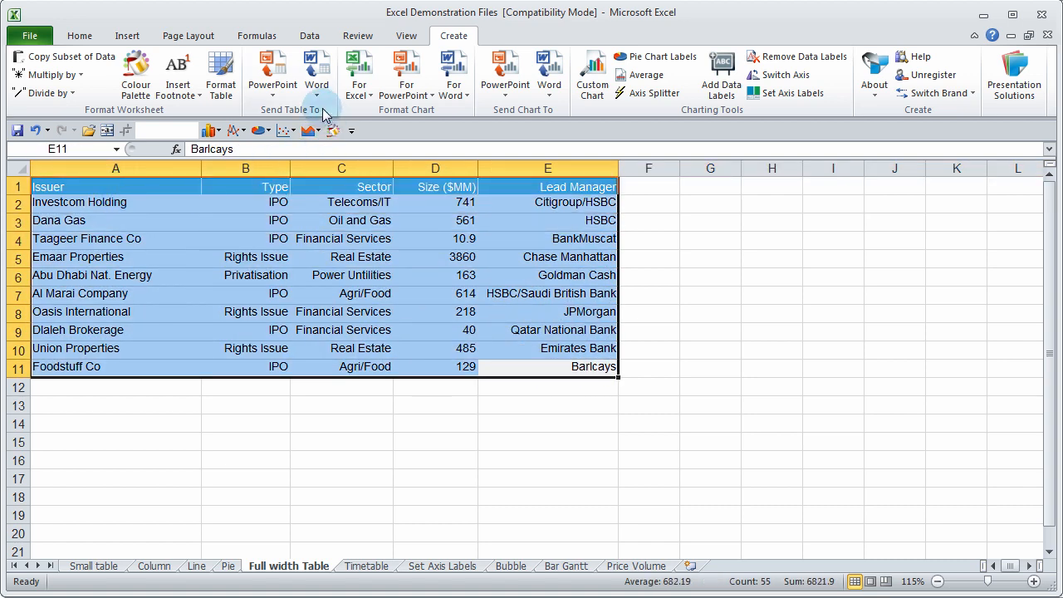
click(272, 78)
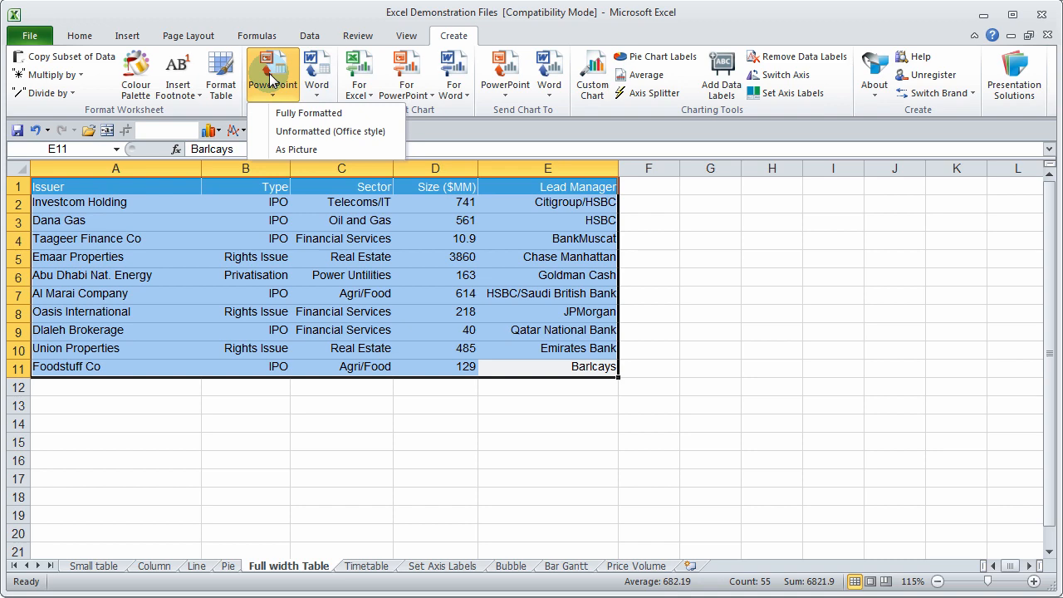
click(287, 148)
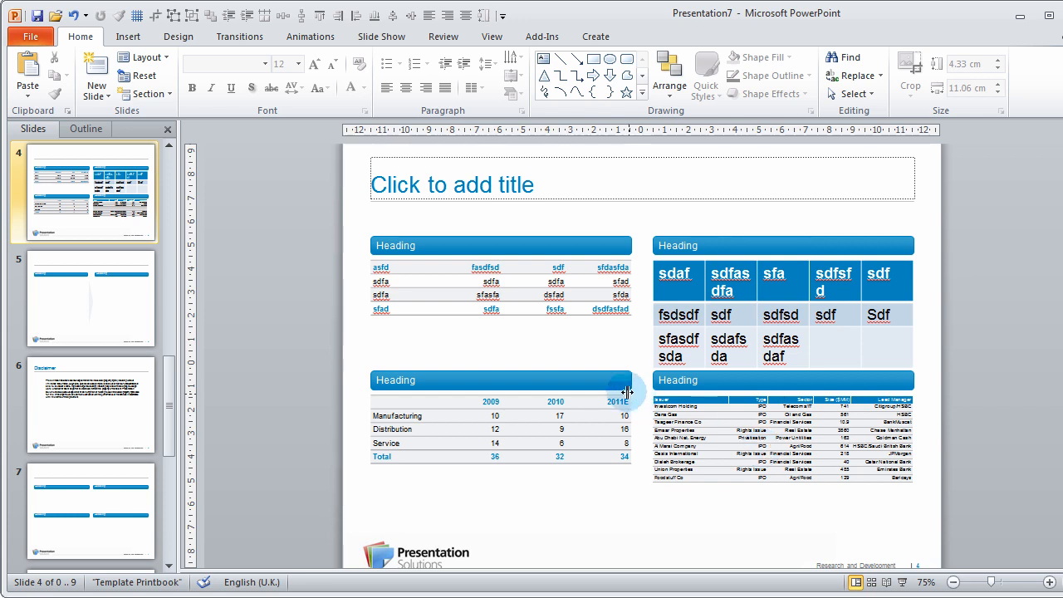
Target the first content placeholder on slide 5, then select A1:D4 on the Column sheet in Excel
click(120, 297)
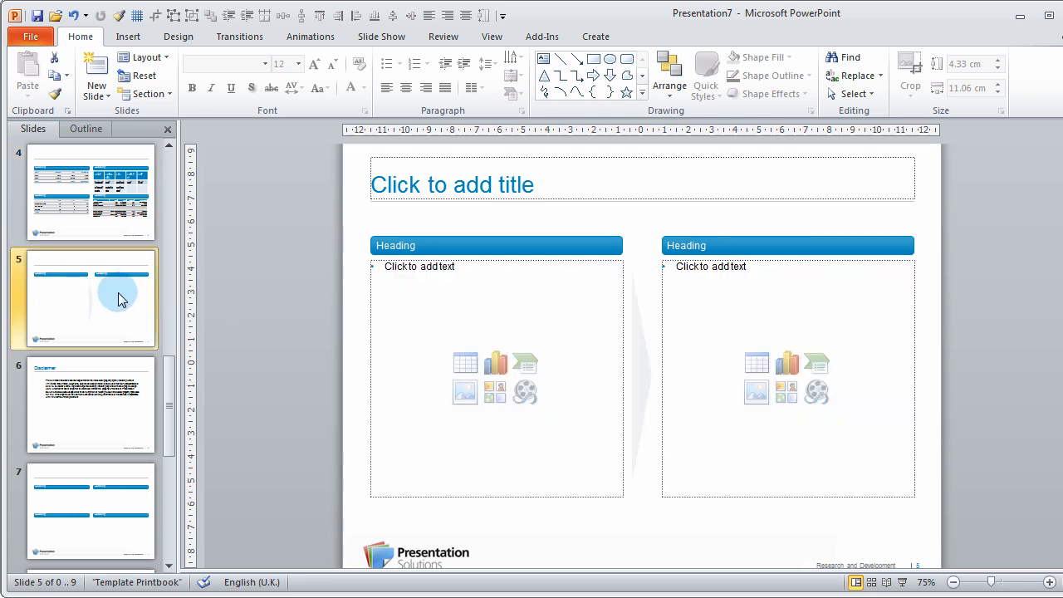
click(395, 268)
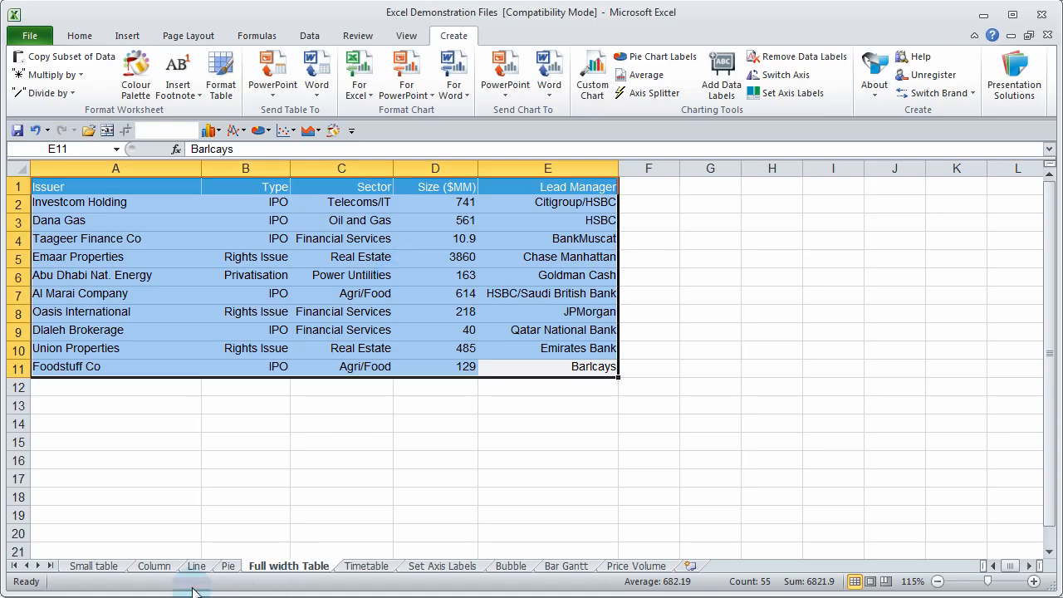
click(154, 565)
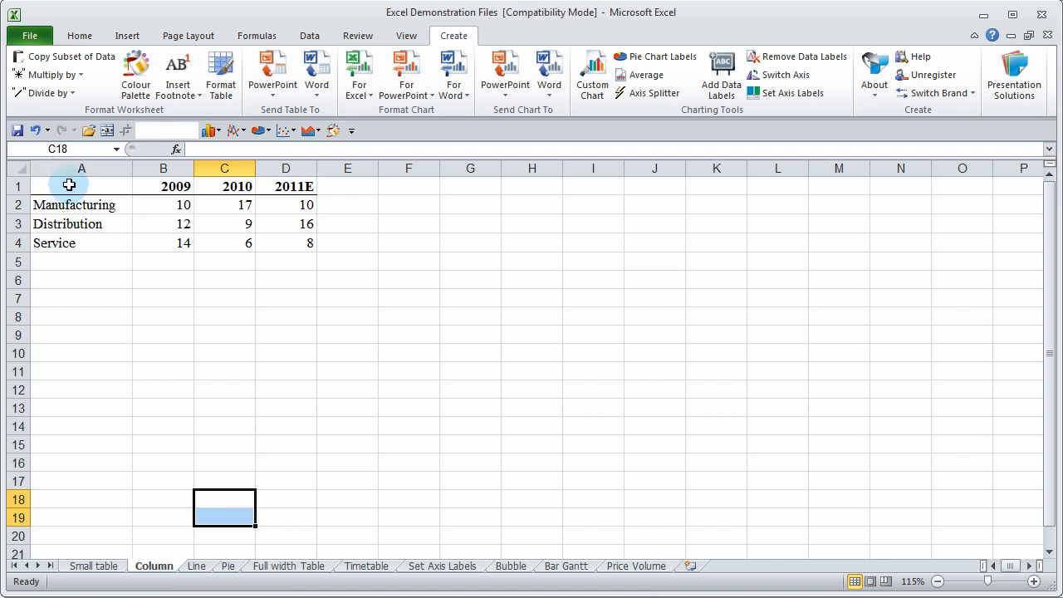
drag(69, 185, 277, 238)
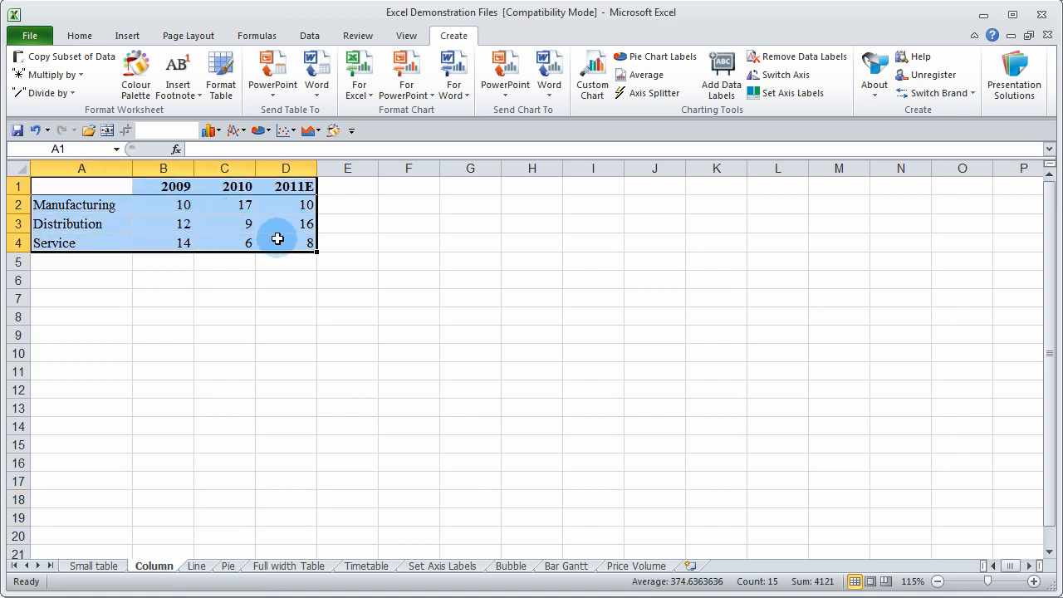
click(125, 38)
click(322, 73)
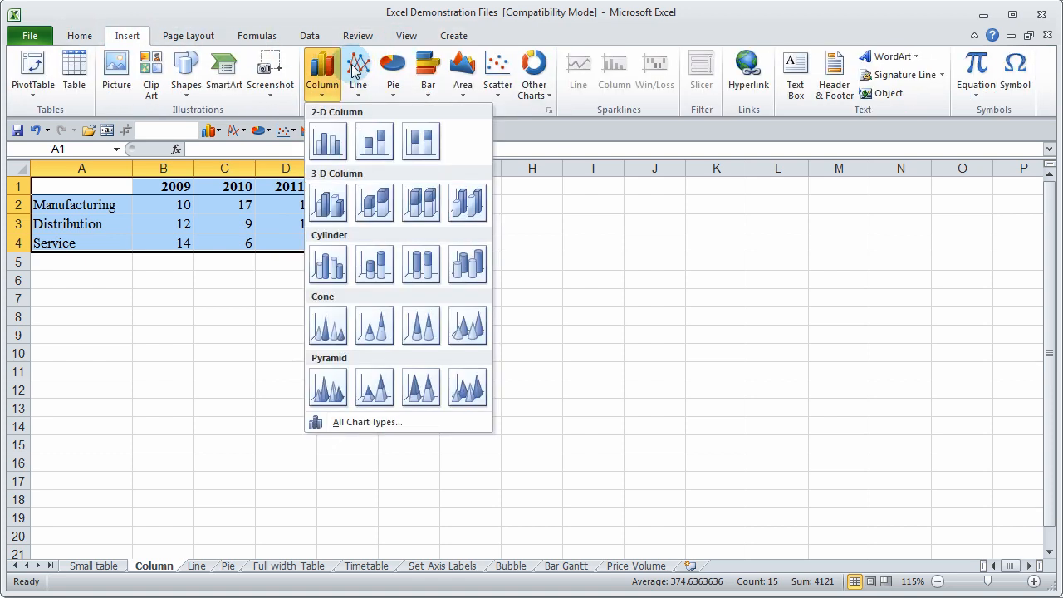
click(359, 70)
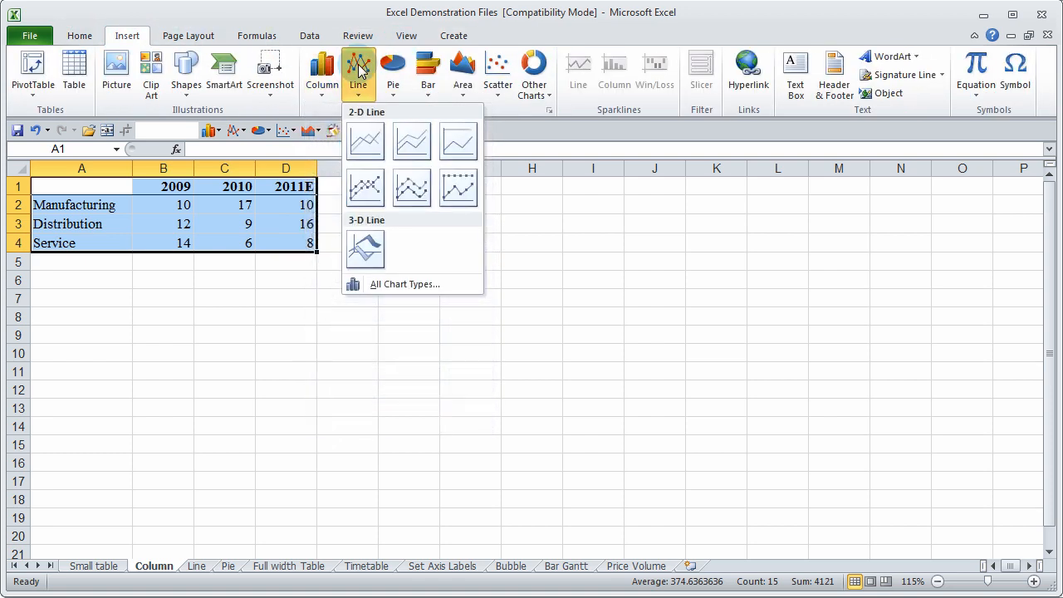
click(393, 70)
click(429, 71)
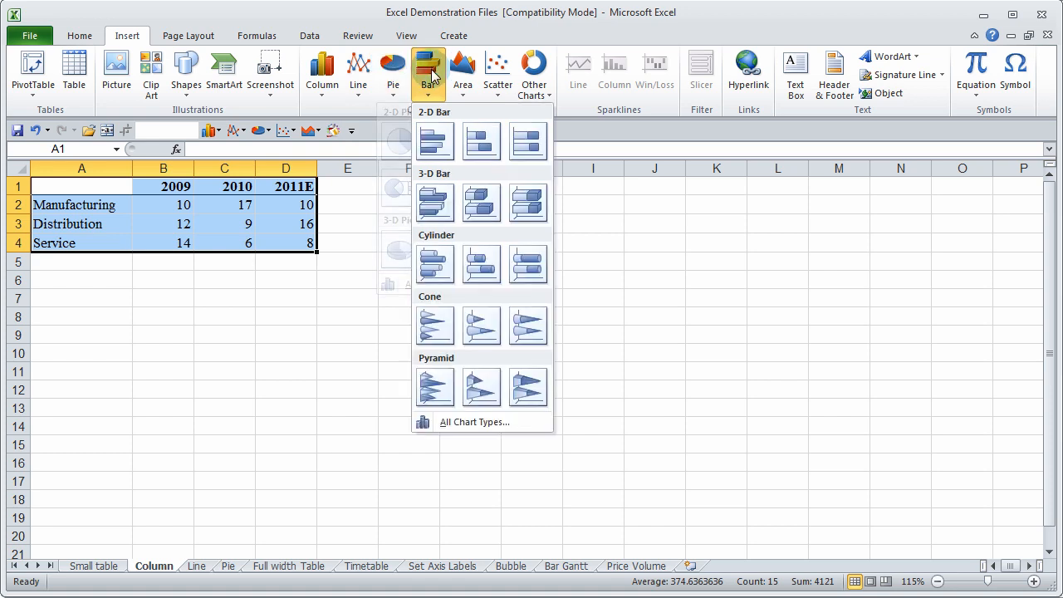
click(463, 70)
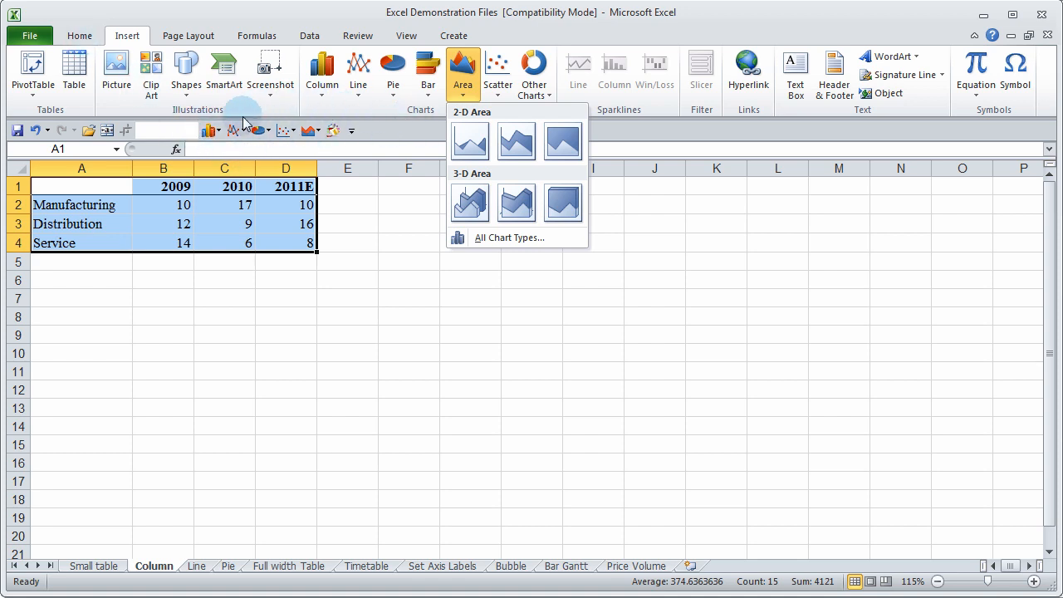
Insert a 2-D stacked column chart from A1:D4 and send it to PowerPoint fully formatted in the Printbook style
click(210, 130)
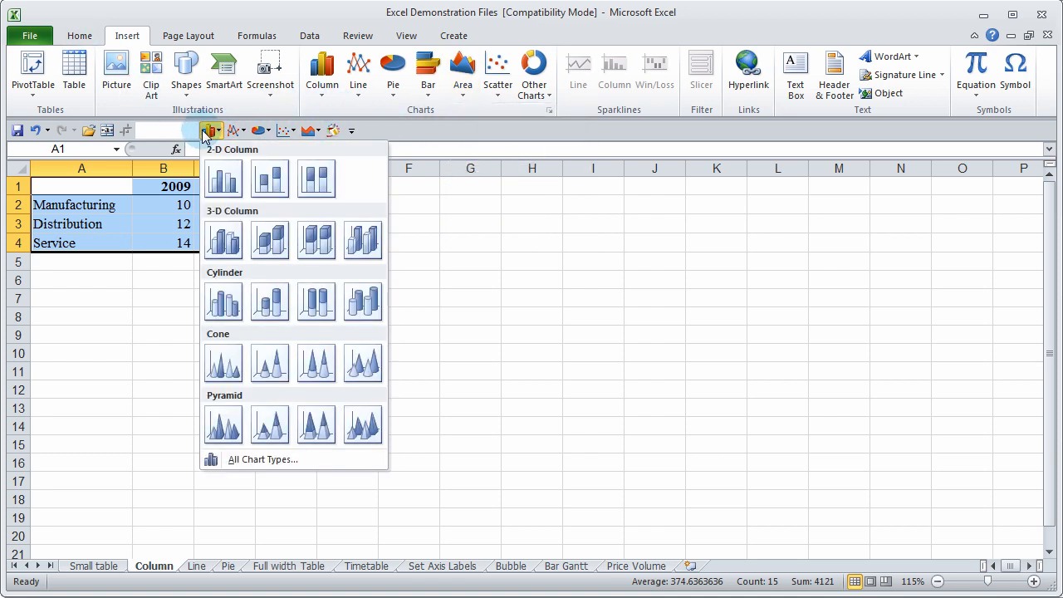
click(268, 190)
click(456, 38)
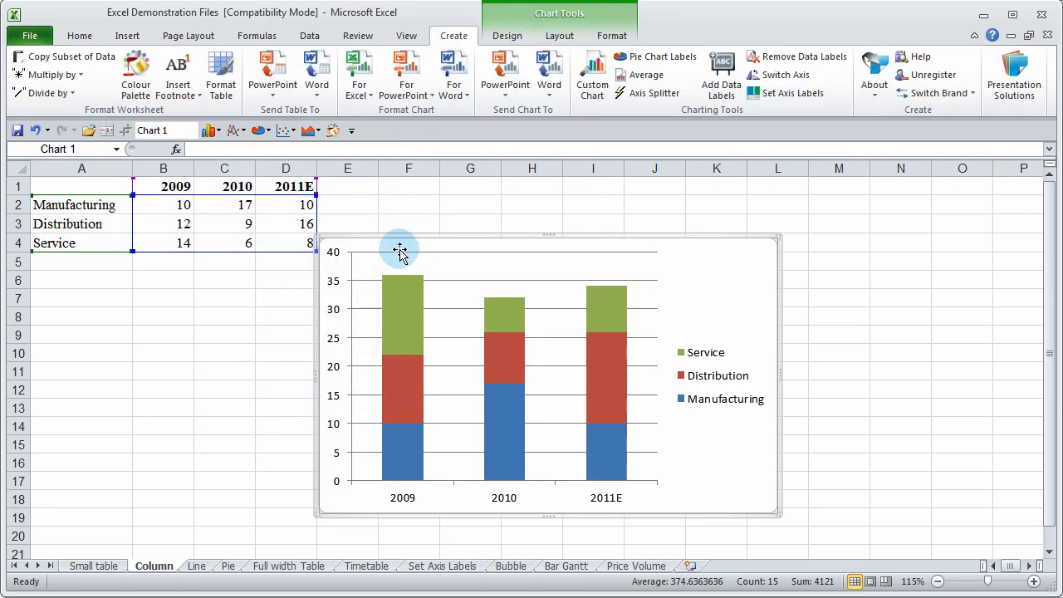
click(505, 91)
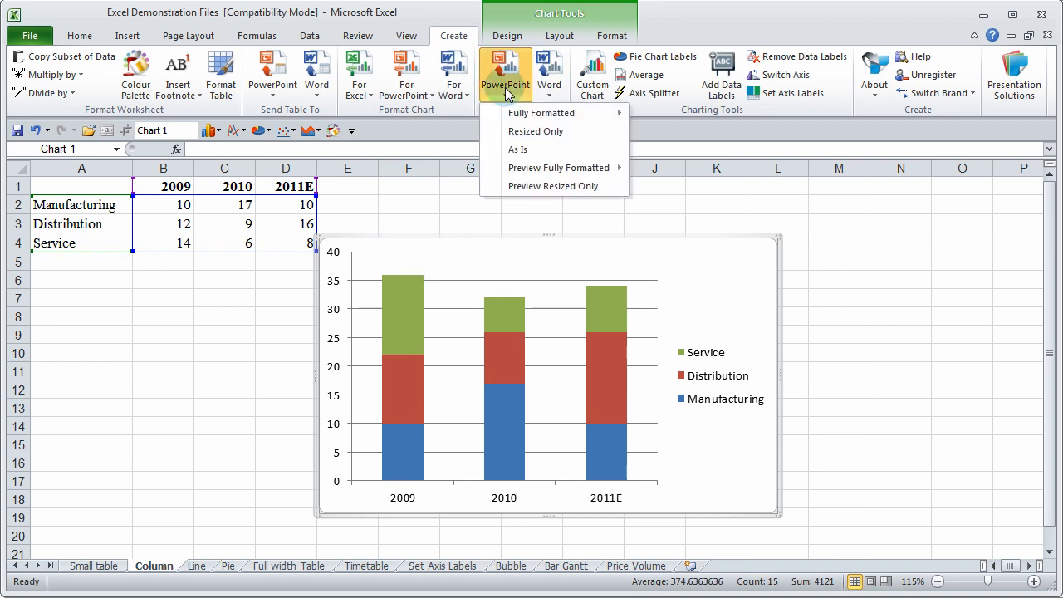
mouse_move(517, 118)
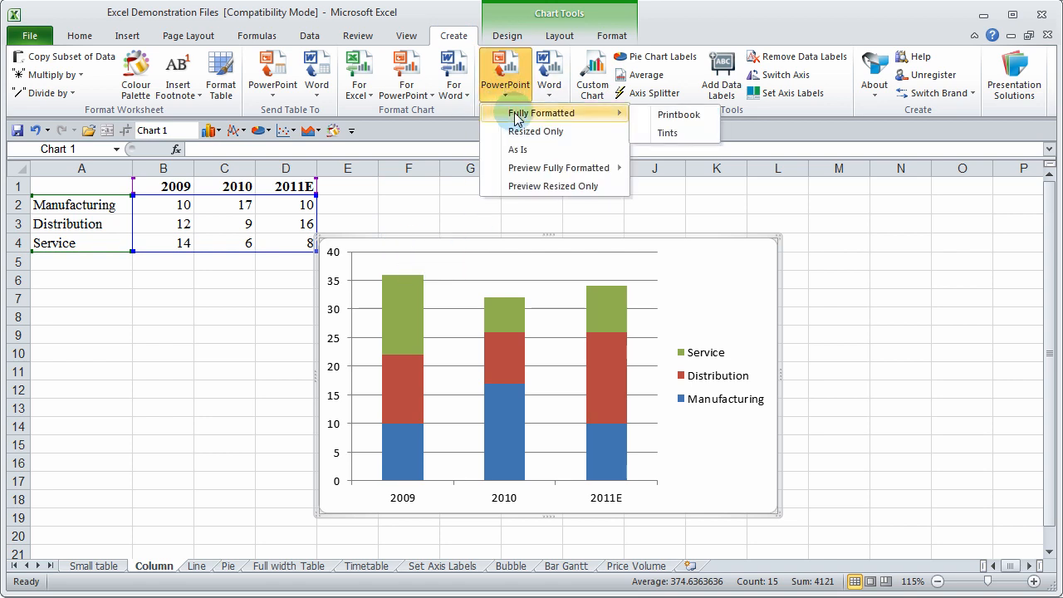
click(680, 118)
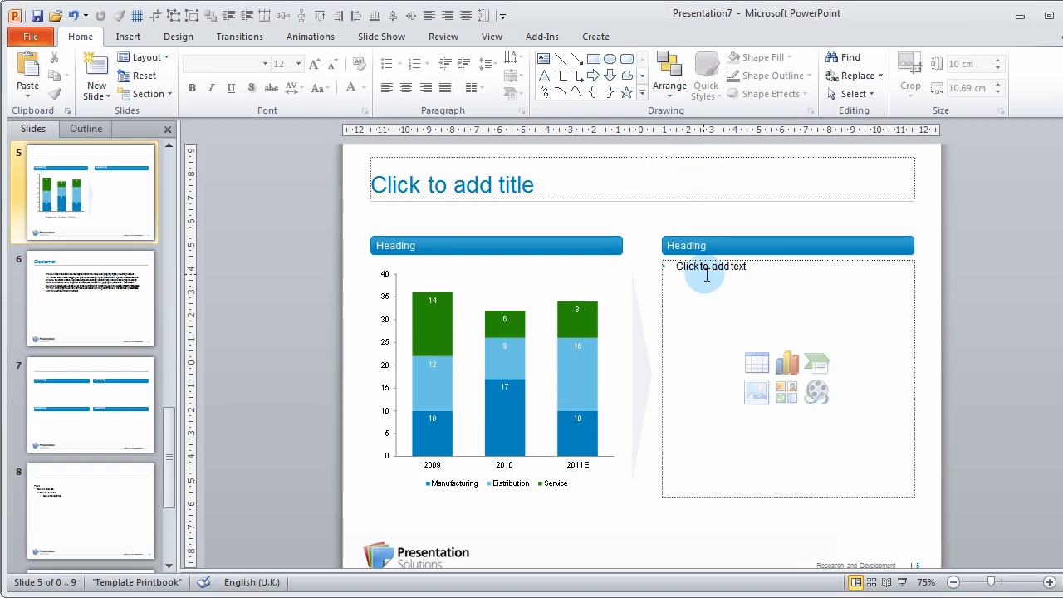
Target the second content placeholder on slide 5, then select A1:D5 on the Line sheet in Excel
click(706, 275)
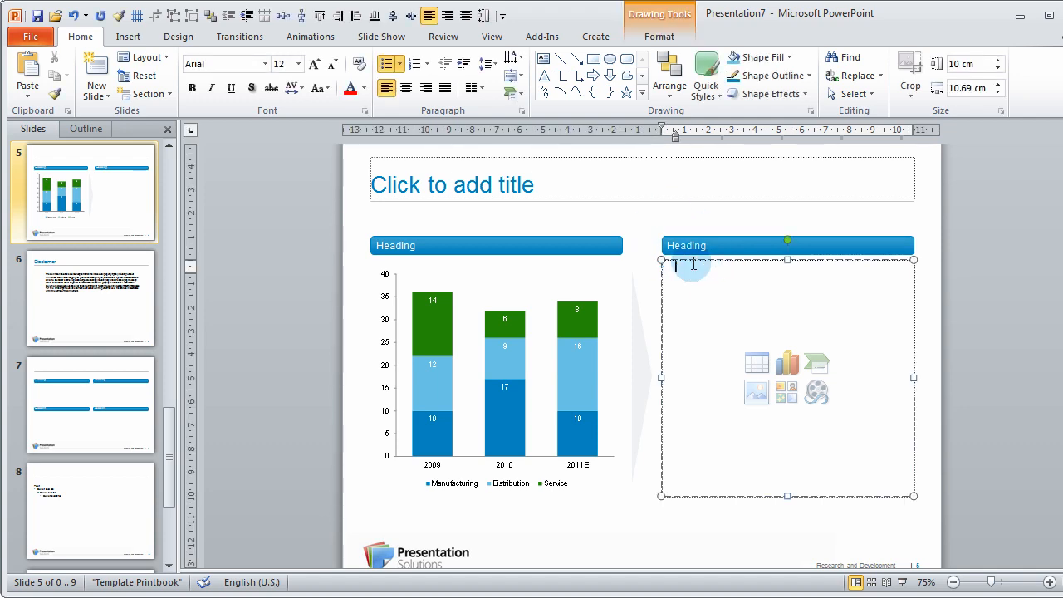
key(alt+Tab)
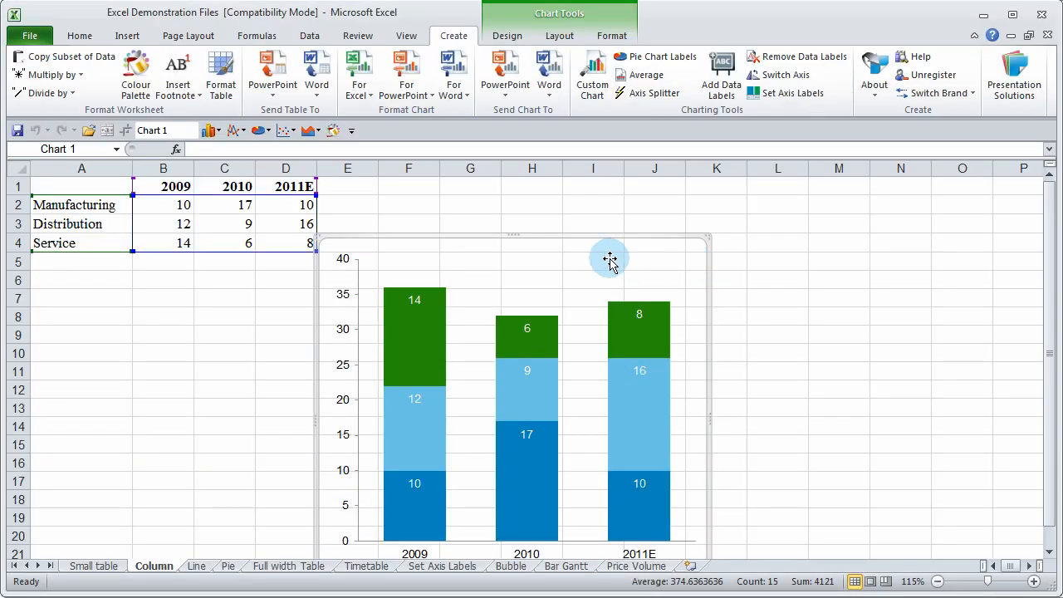
click(197, 566)
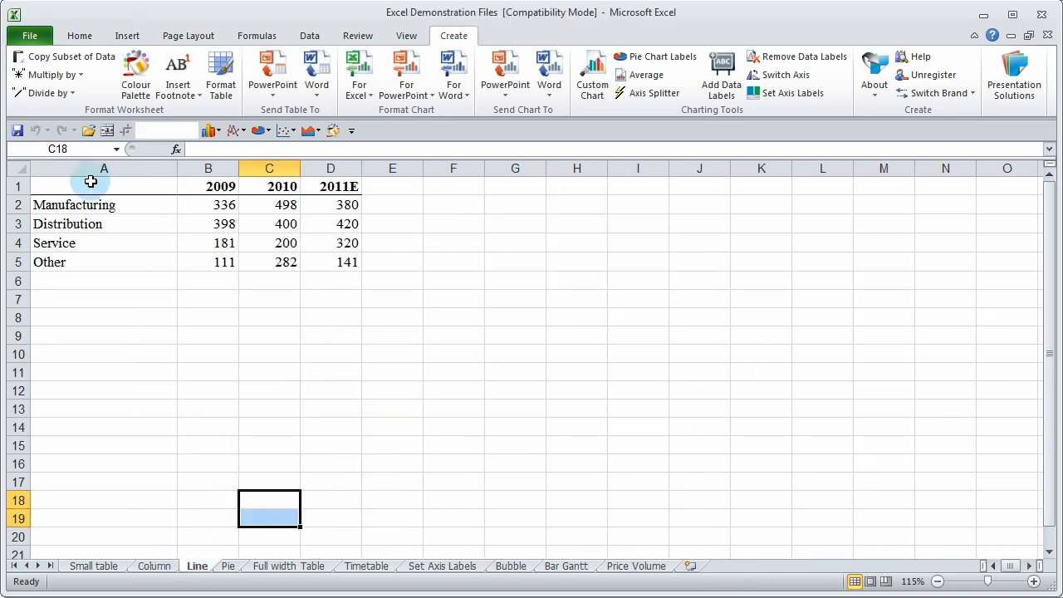
drag(91, 183, 331, 261)
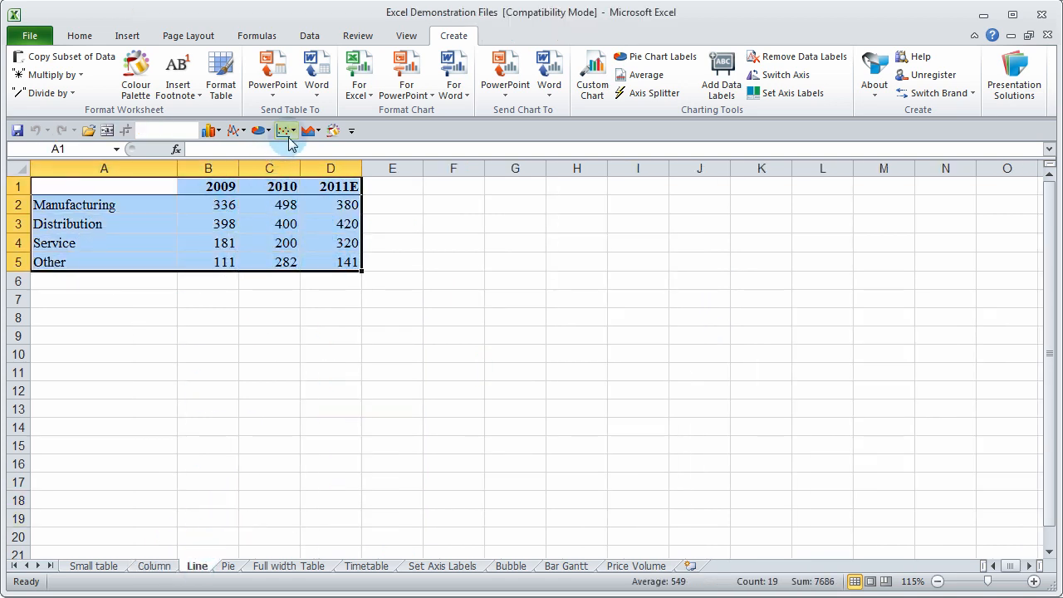
Insert a 2-D line chart with markers from A1:D5 and send it to PowerPoint fully formatted
click(291, 130)
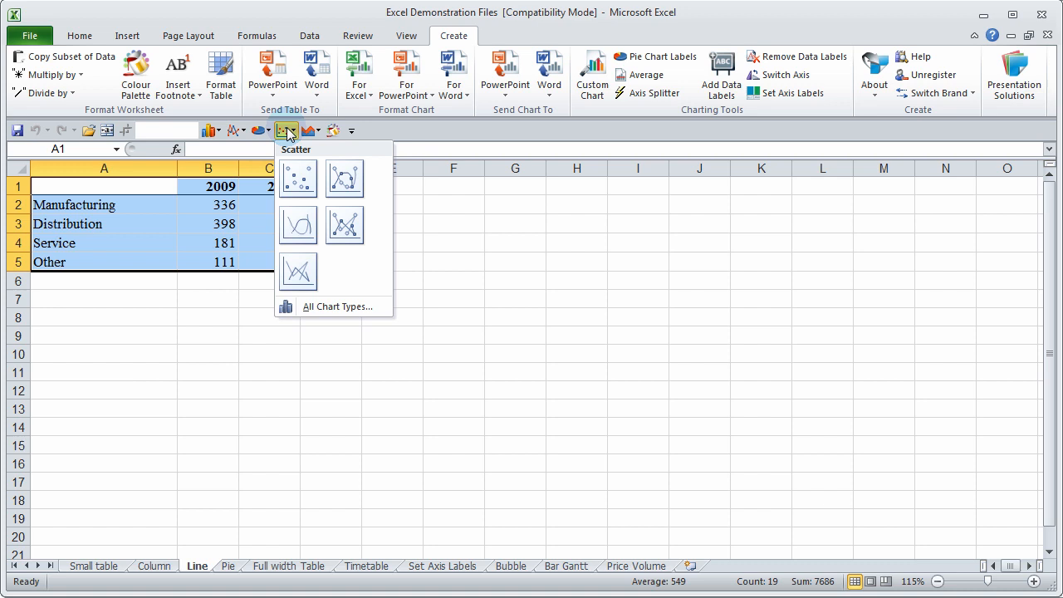
click(237, 130)
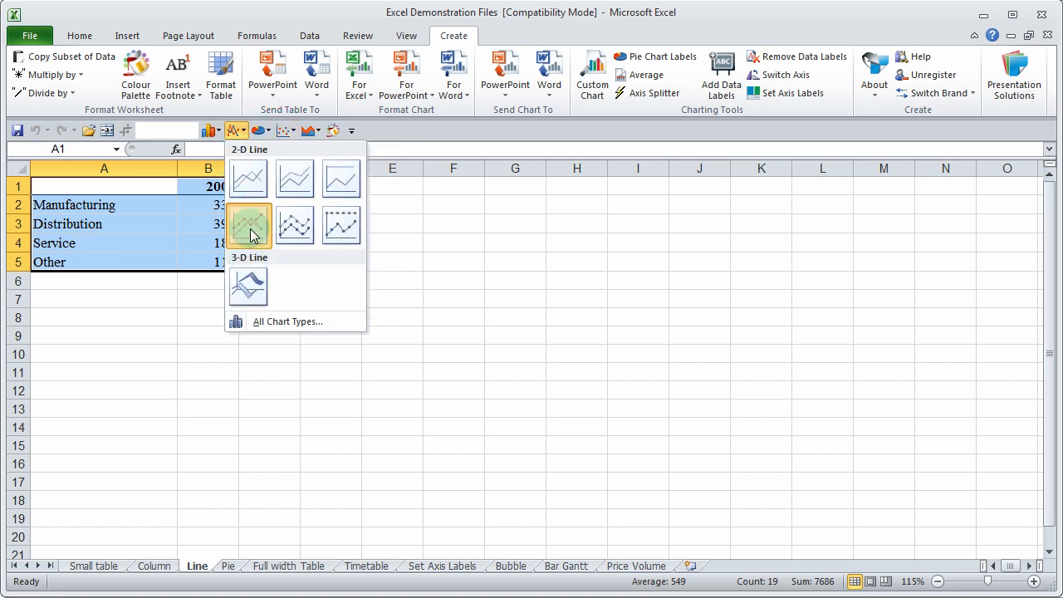
click(249, 235)
click(461, 37)
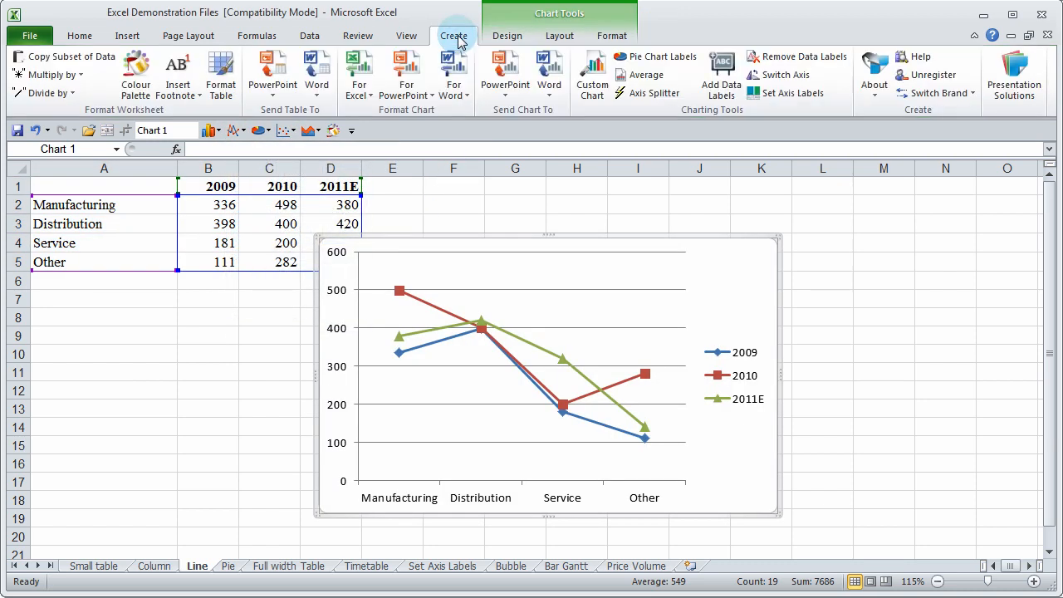
click(504, 96)
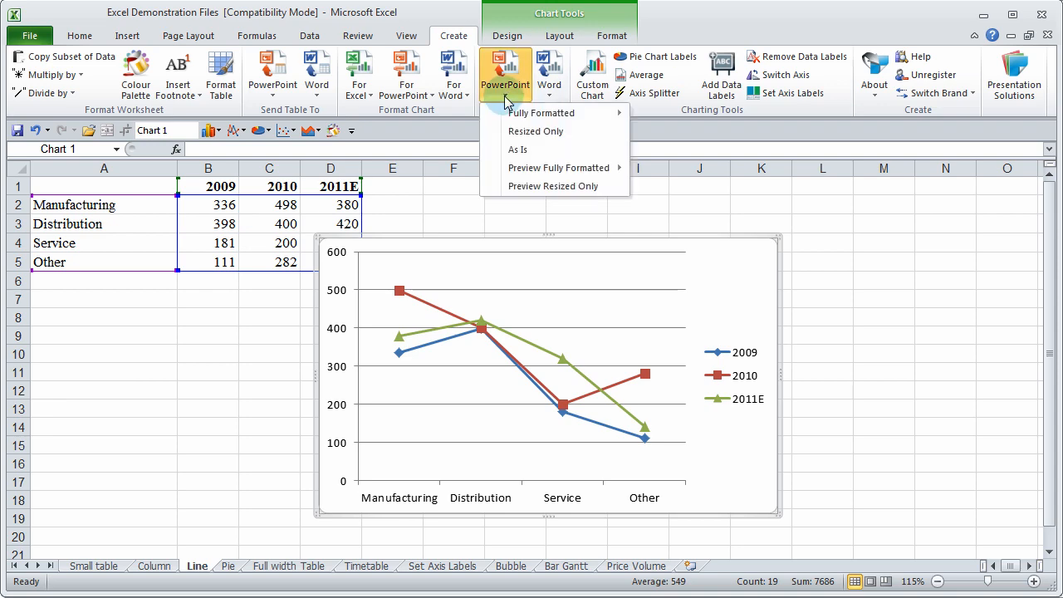
click(688, 117)
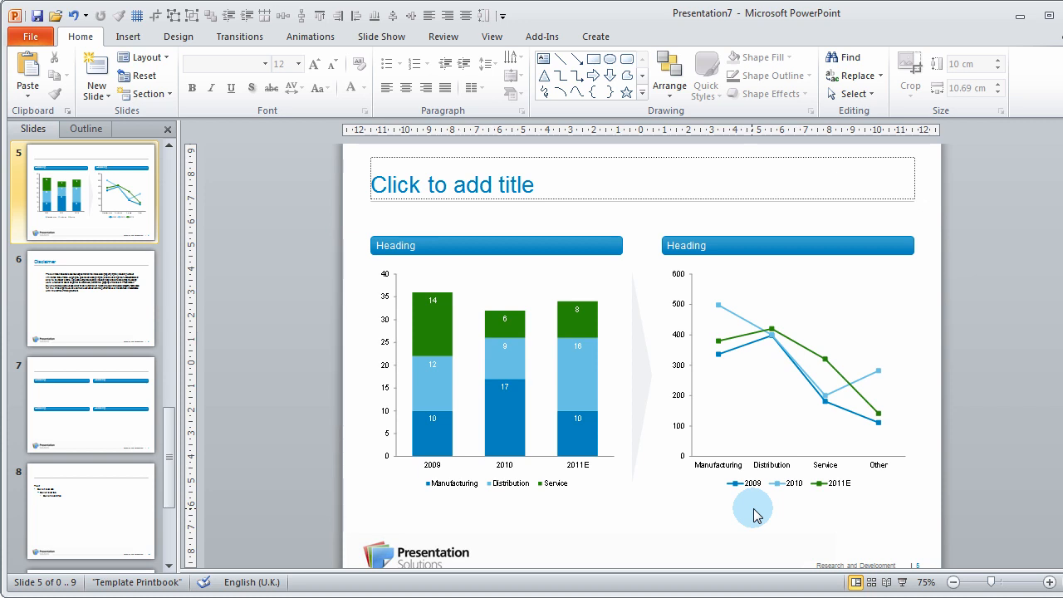
drag(776, 506, 403, 302)
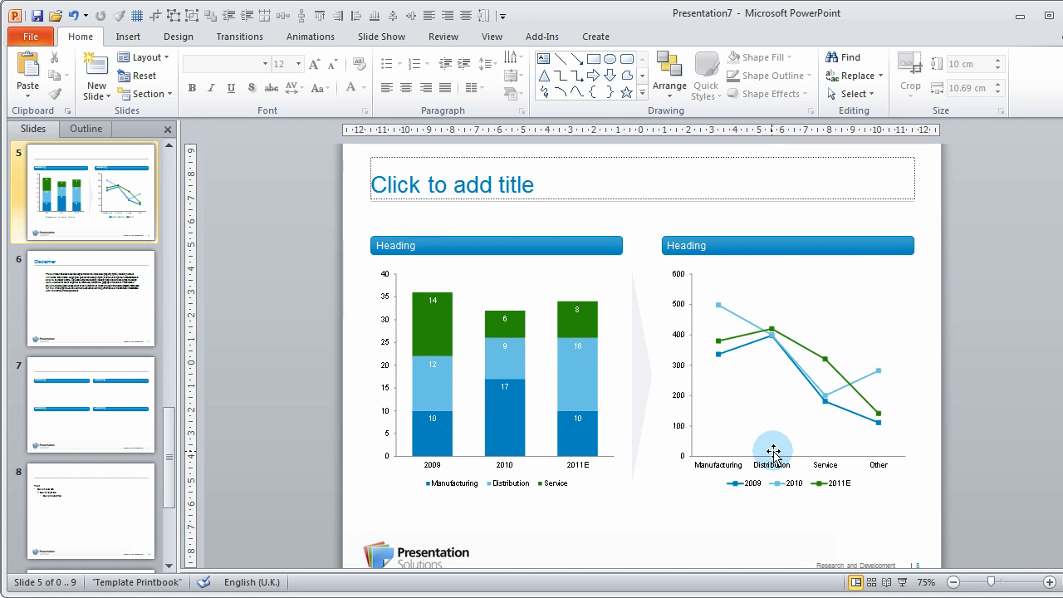
Back in Excel, set the Manufacturing values for 2009, 2010 and 2011E on the Line sheet to 0
key(alt+Tab)
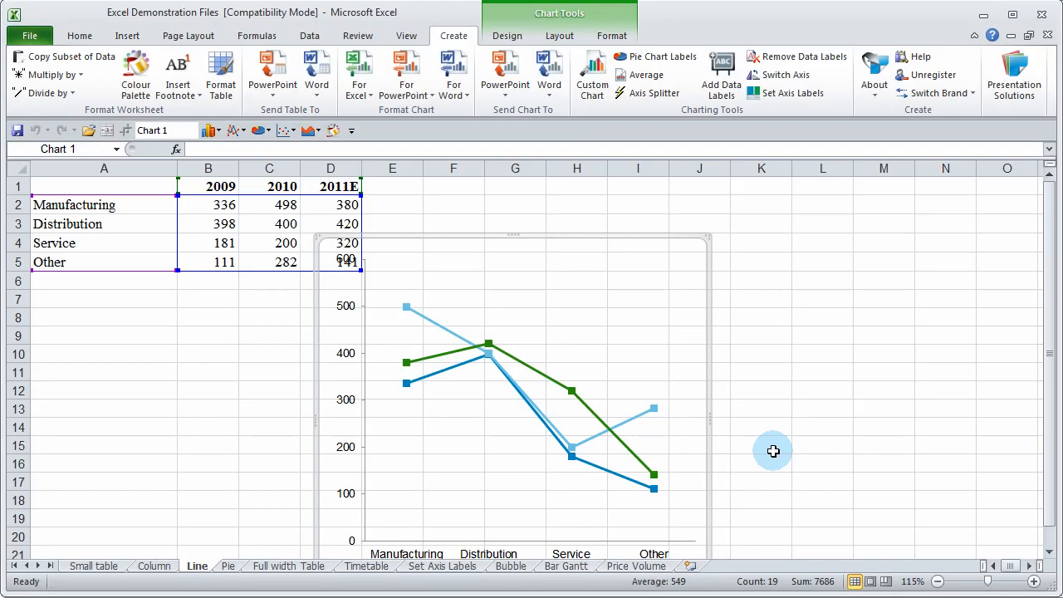
click(216, 206)
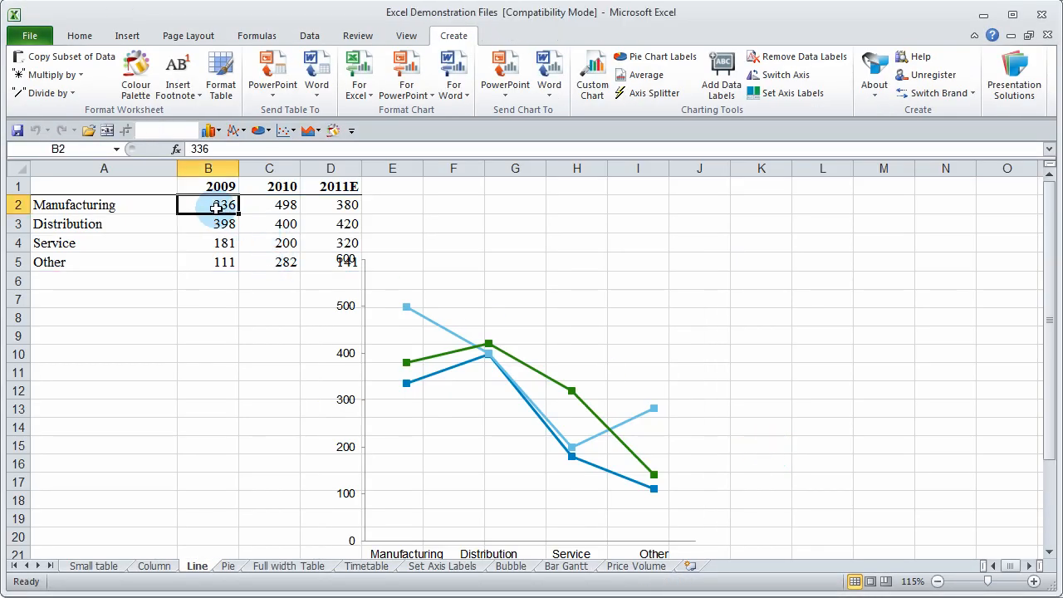
text(0)
key(Tab)
text(0)
key(Tab)
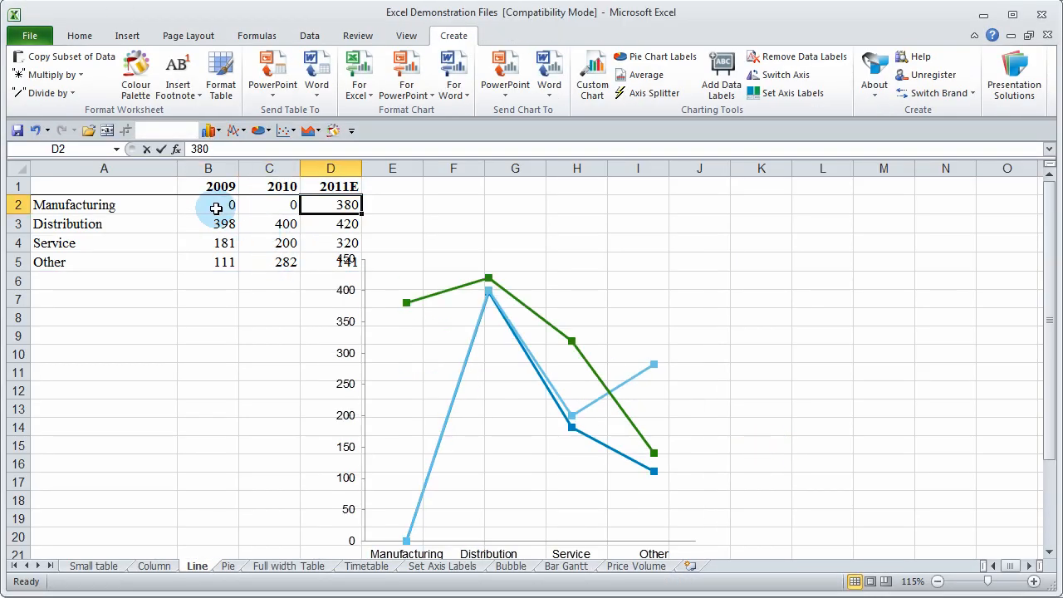
text(0)
key(Tab)
On the Column sheet, set the Manufacturing values to 33 for 2009, 44 for 2010 and 55 for 2011E
click(154, 566)
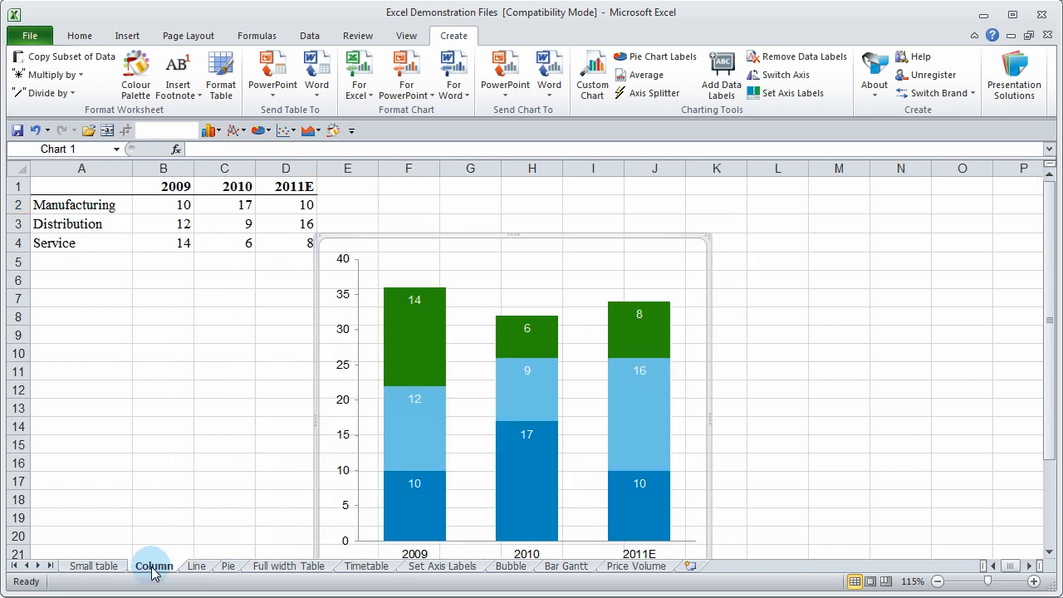
click(184, 205)
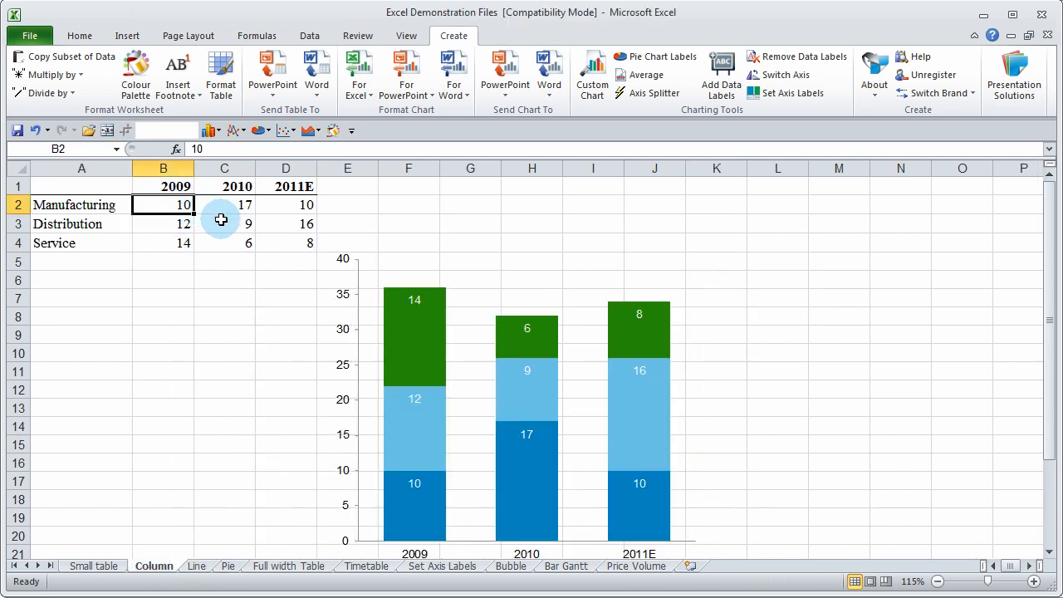
text(33)
key(Tab)
text(44)
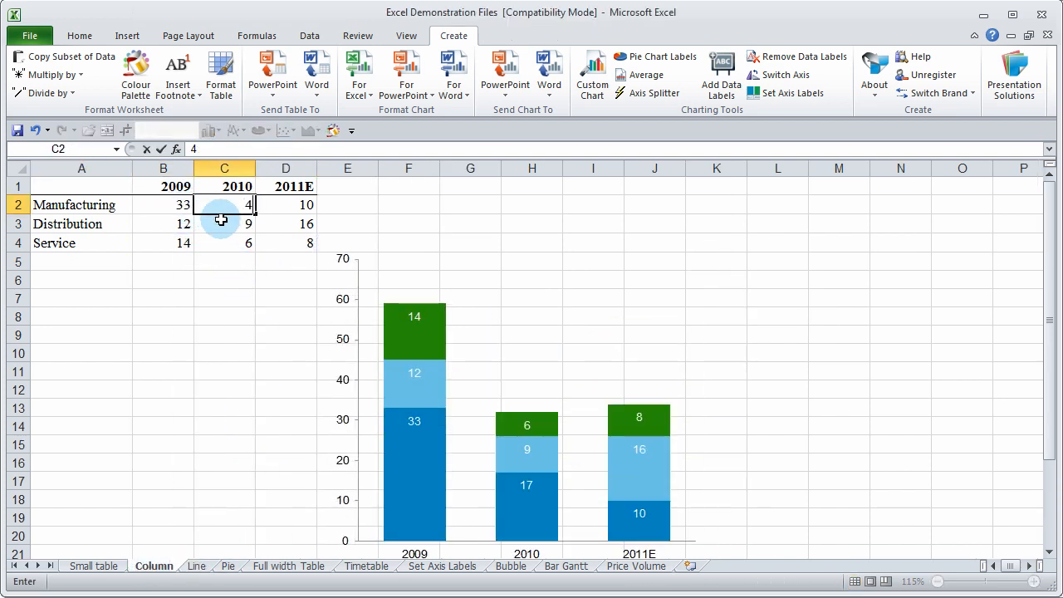
key(Tab)
text(55)
key(Tab)
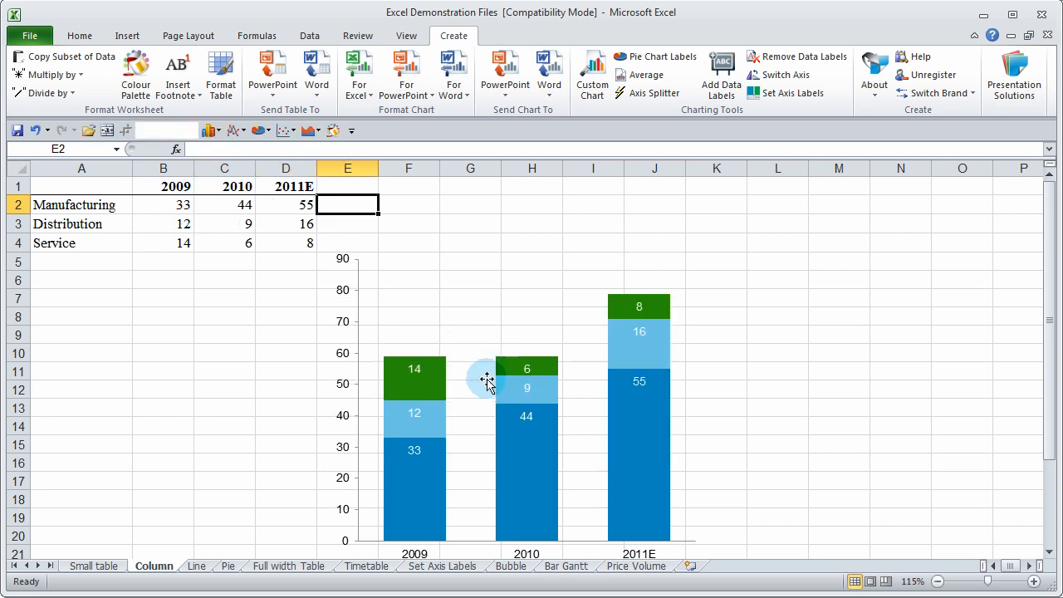
Recolour the Service series in the stacked column chart to the standard red of the add-in's colour palette
click(424, 389)
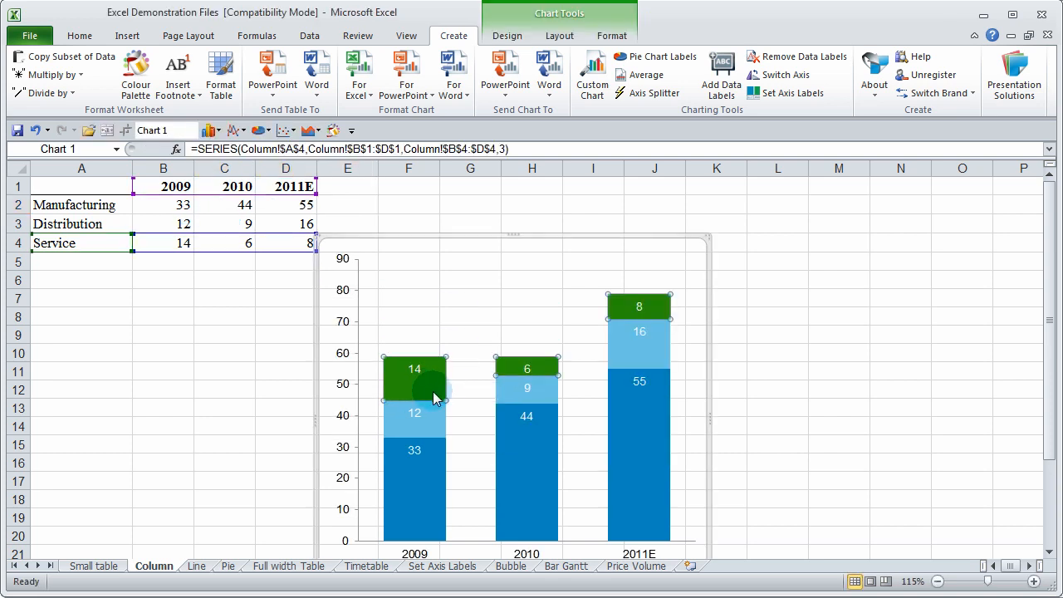
click(137, 79)
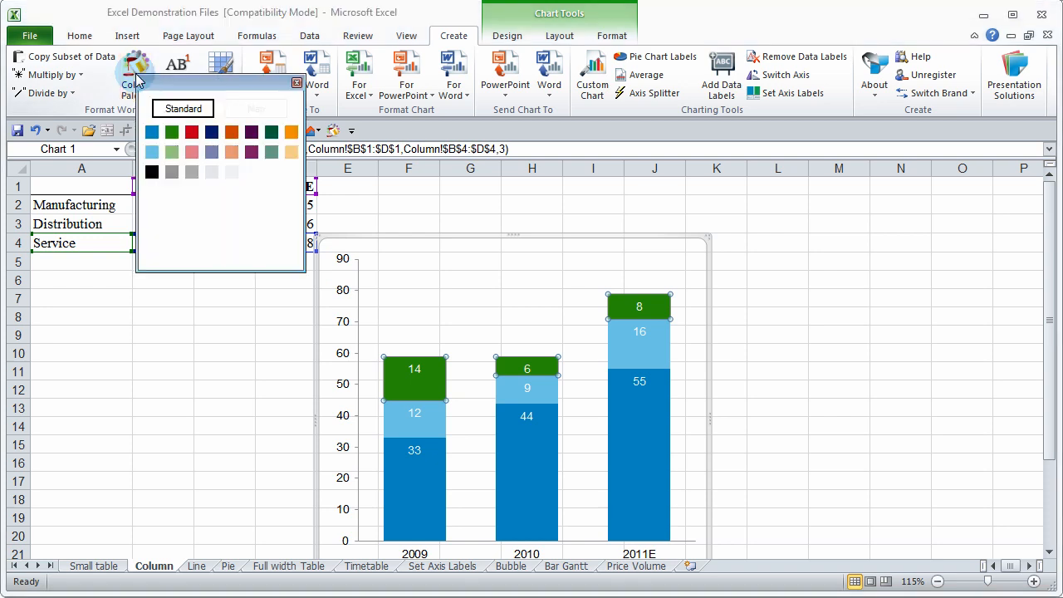
drag(177, 83, 191, 230)
click(188, 299)
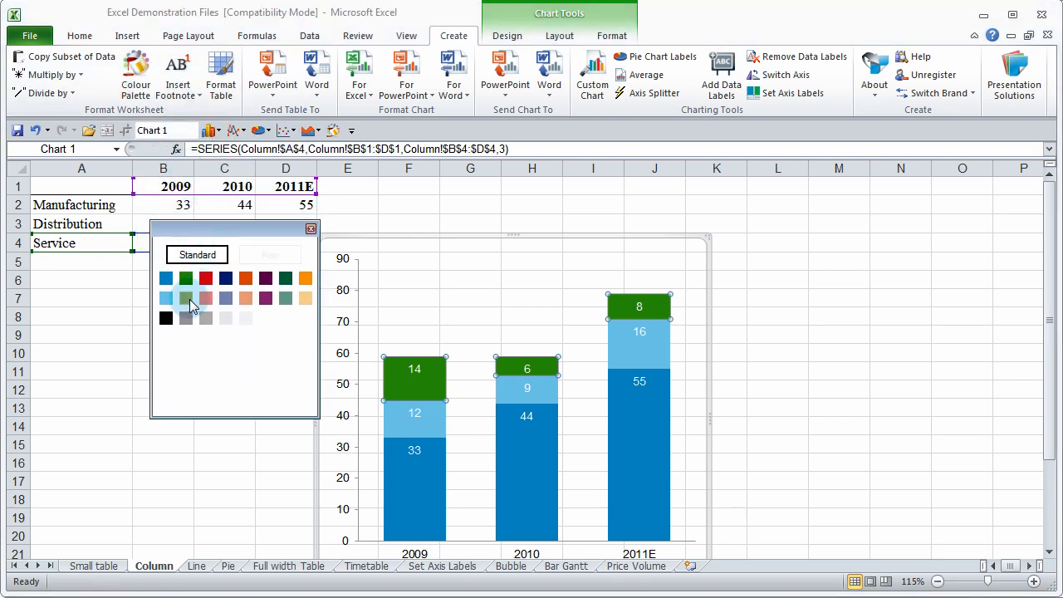
click(205, 299)
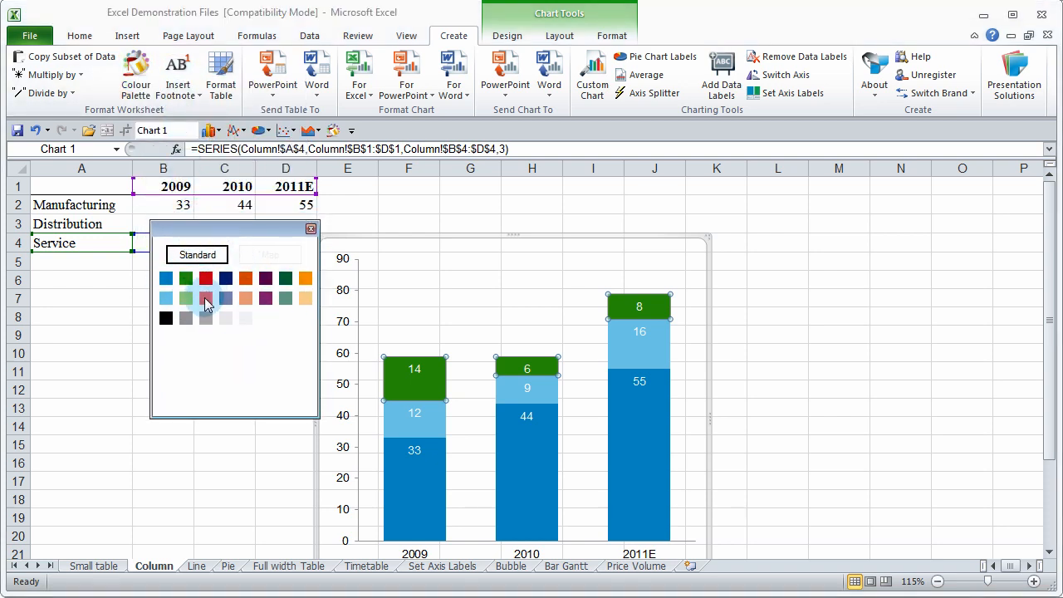
click(206, 279)
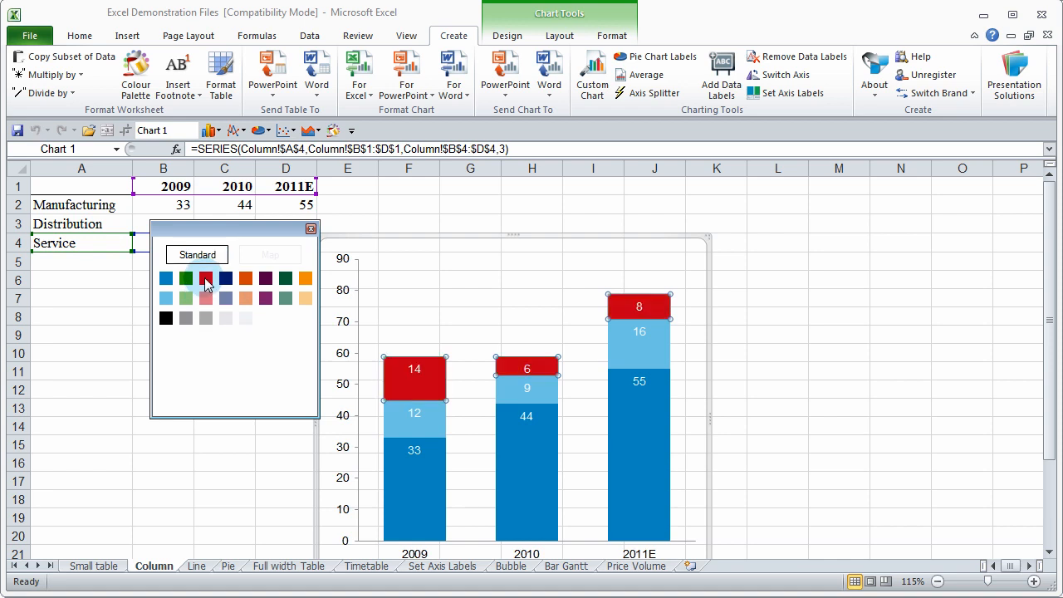
click(311, 229)
click(239, 334)
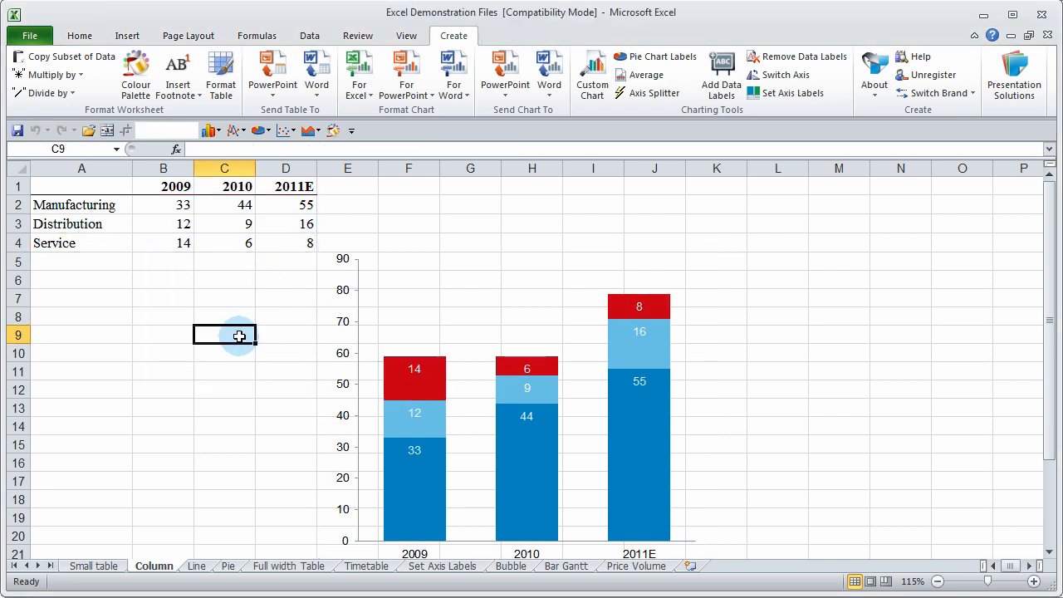
On the Small table sheet, copy the value in B2 into all the data cells B2:D4
click(96, 566)
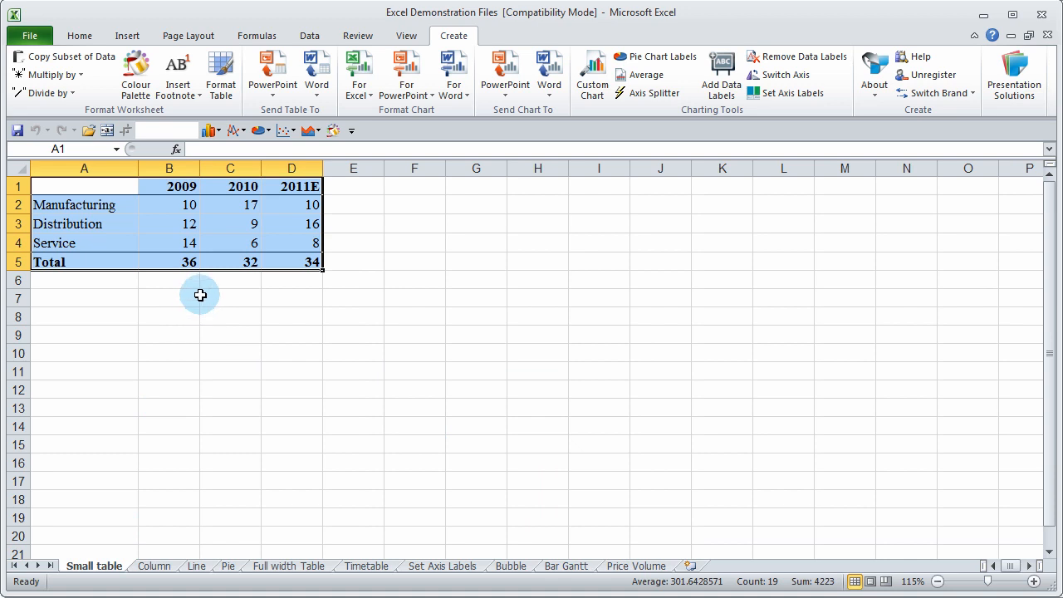
click(176, 207)
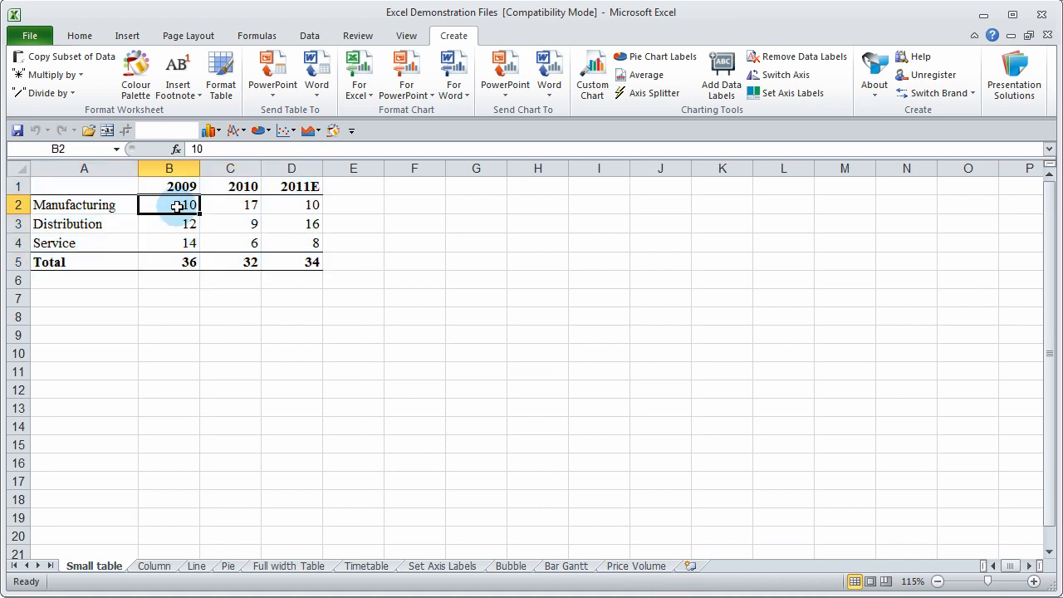
key(ctrl+c)
drag(177, 207, 290, 243)
key(ctrl+v)
click(389, 262)
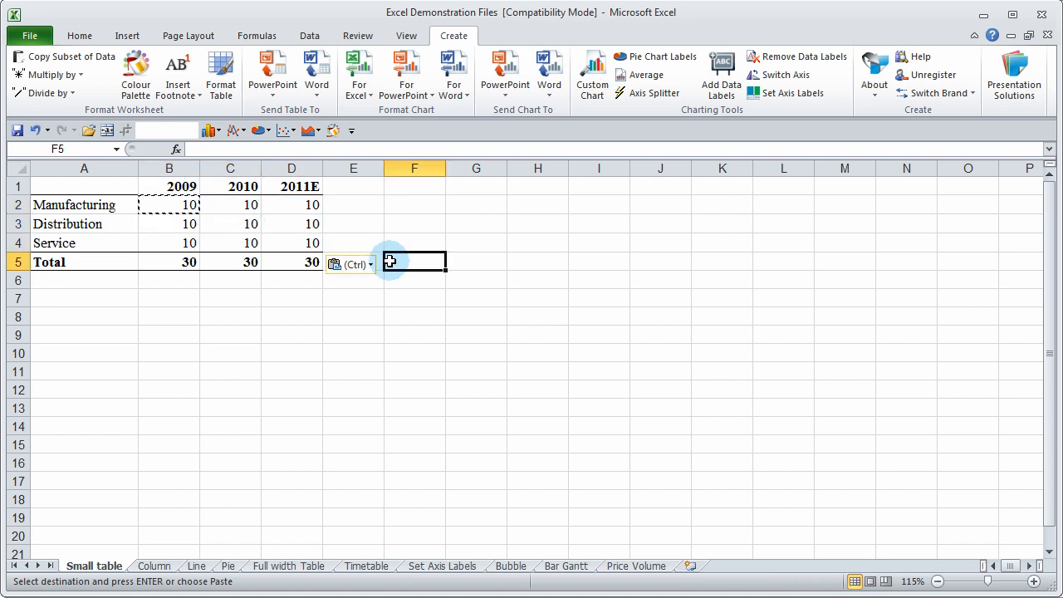
key(Escape)
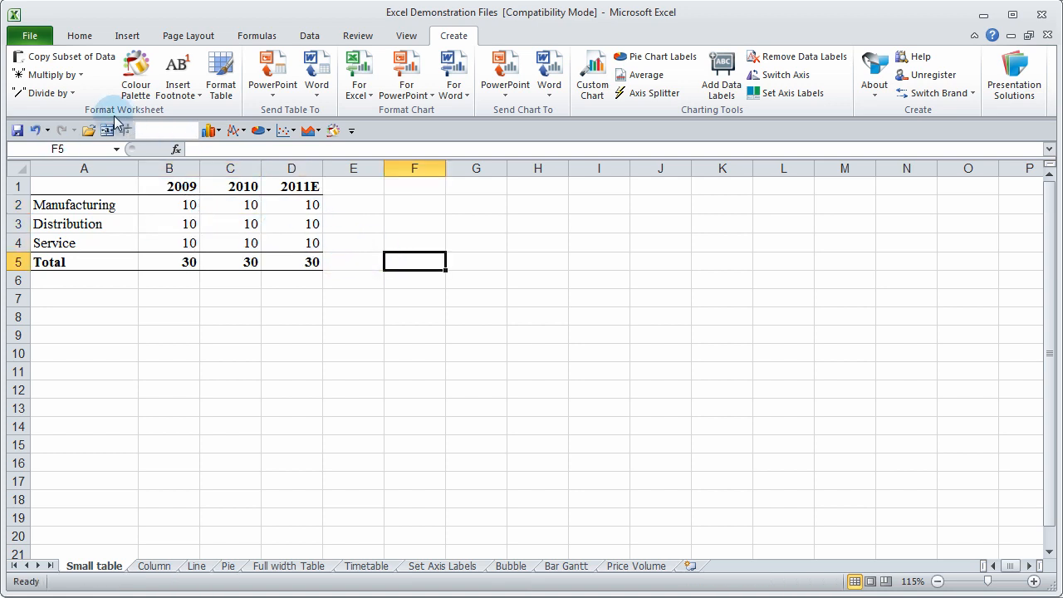
On the Full width Table sheet, replace every Type entry in B2:B11 with x
click(287, 566)
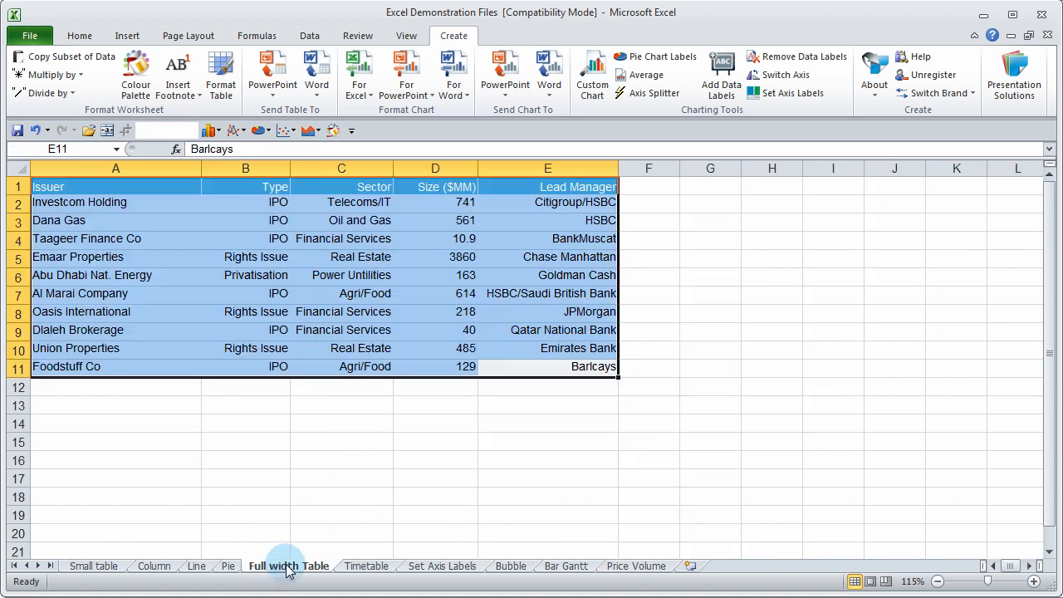
click(405, 450)
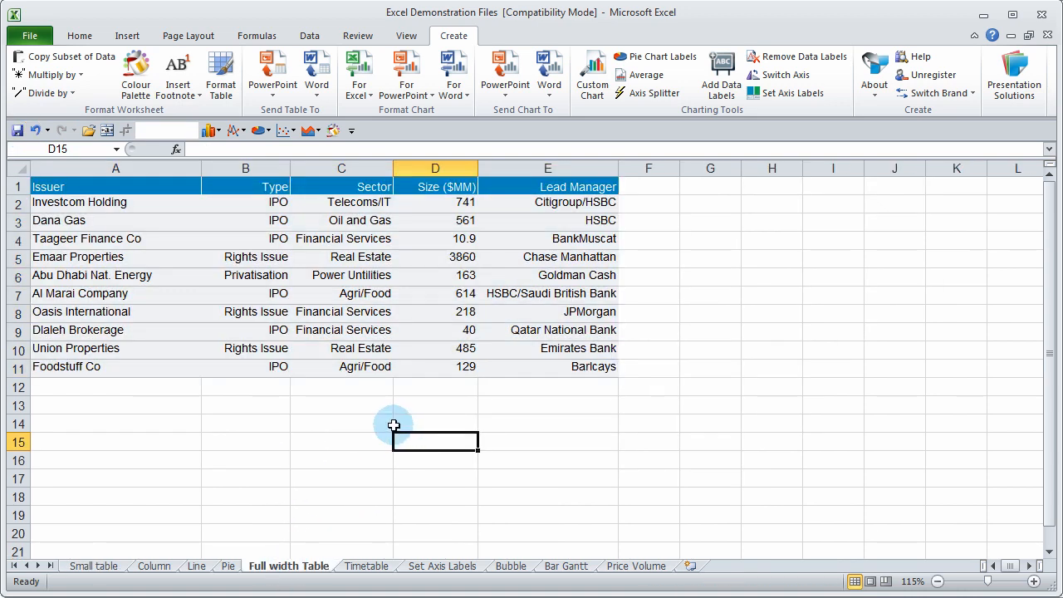
click(252, 204)
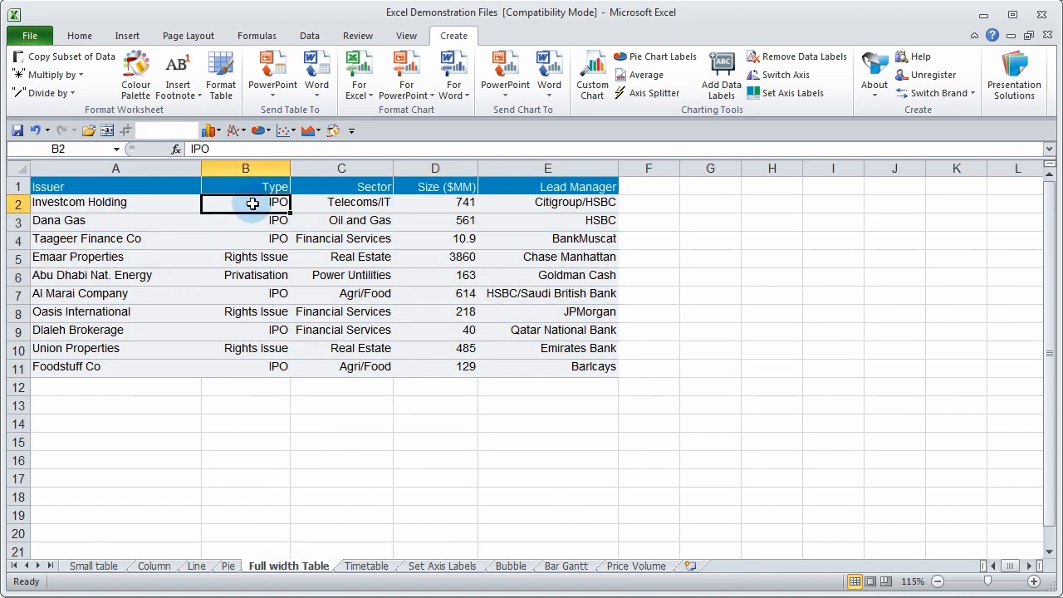
text(x x x x x x x x x x)
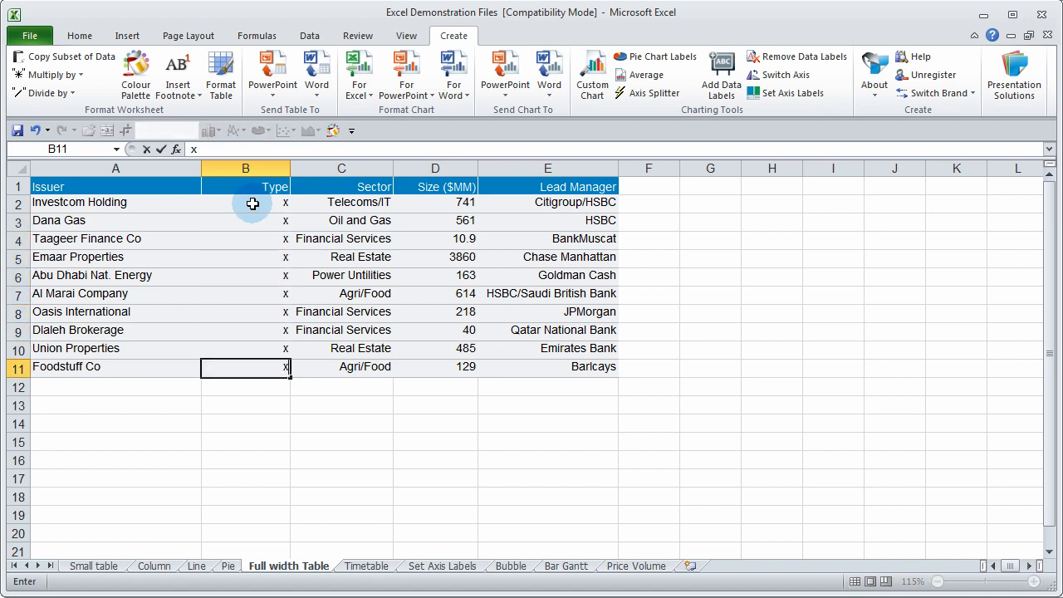
click(512, 399)
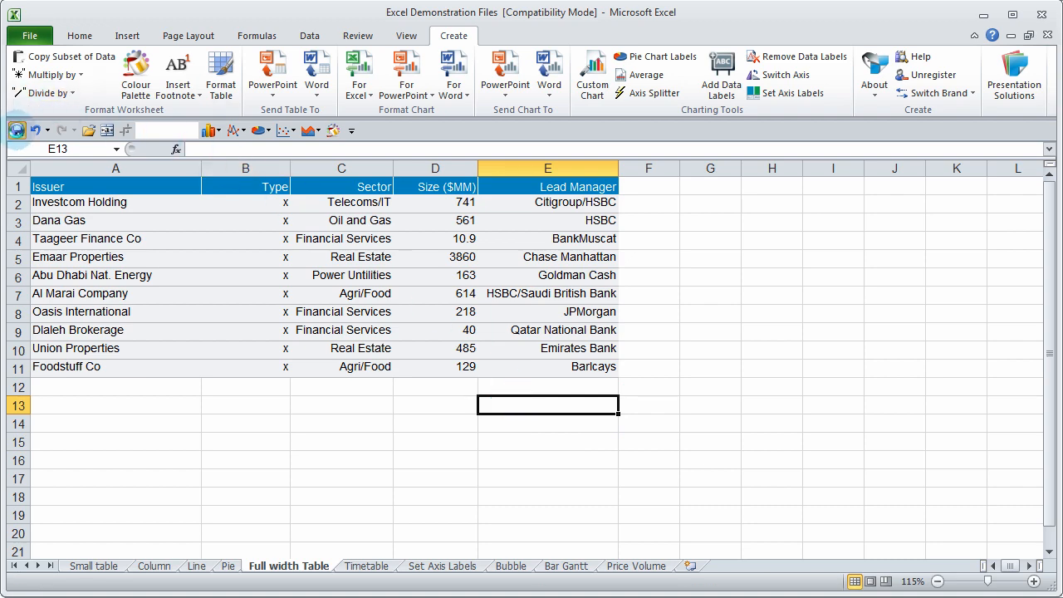
Switch to PowerPoint and update all the linked charts and tables from their Excel source
key(alt+Tab)
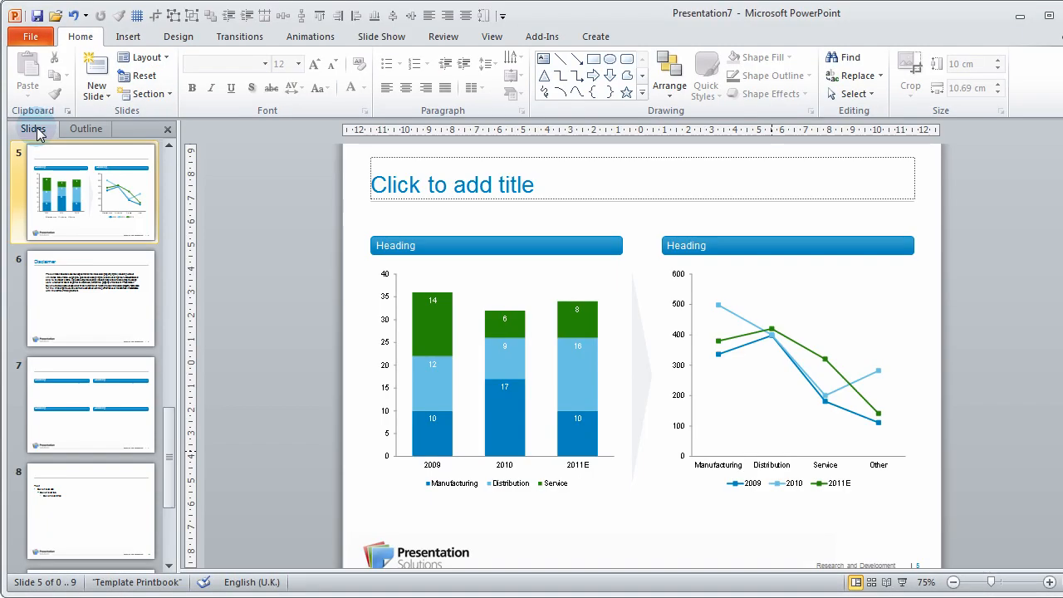
click(601, 253)
click(593, 35)
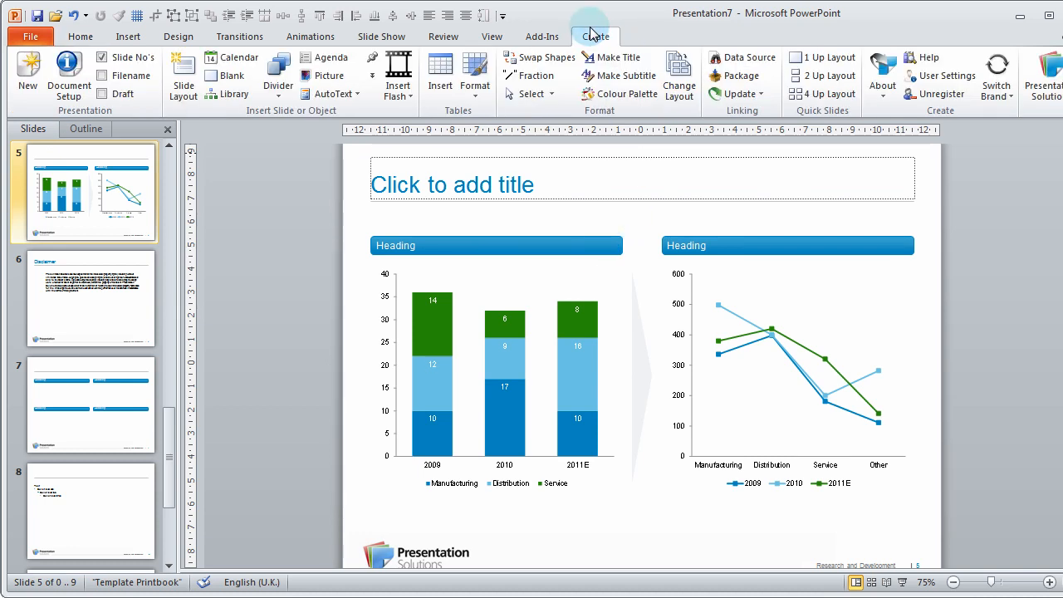
click(758, 94)
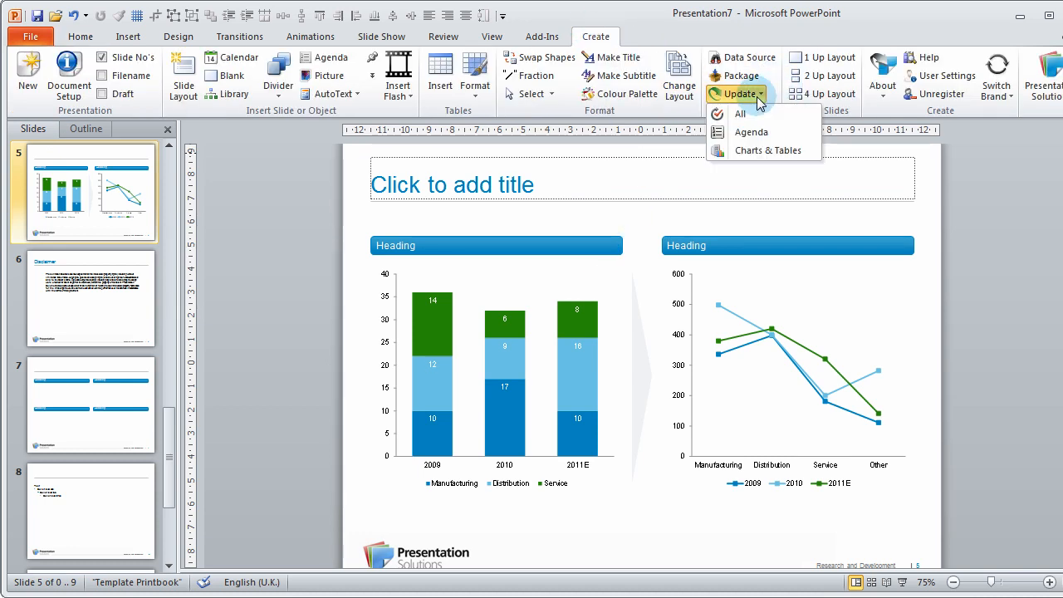
click(762, 155)
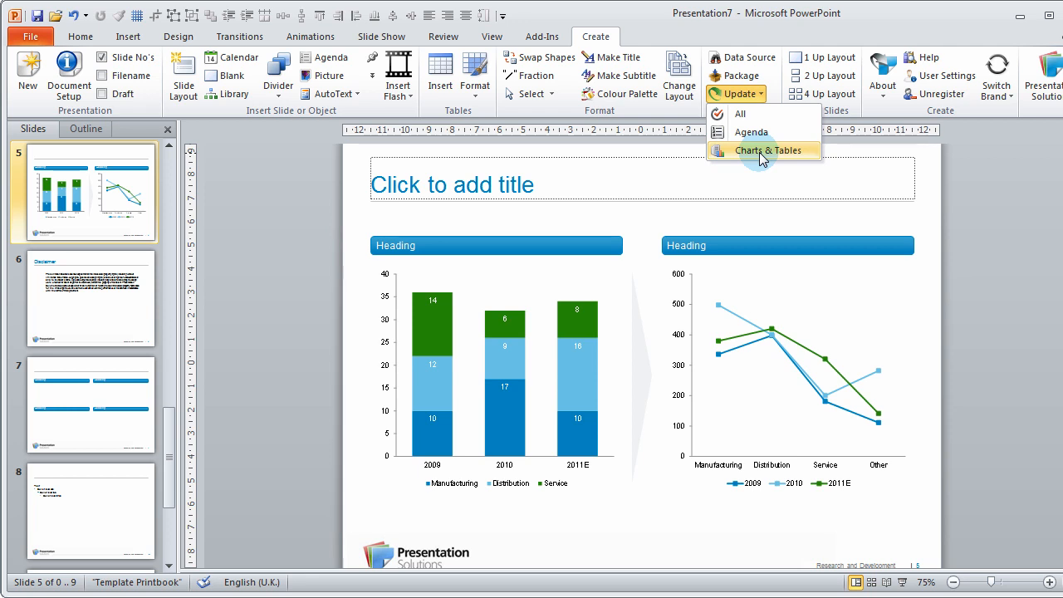
click(764, 152)
click(593, 490)
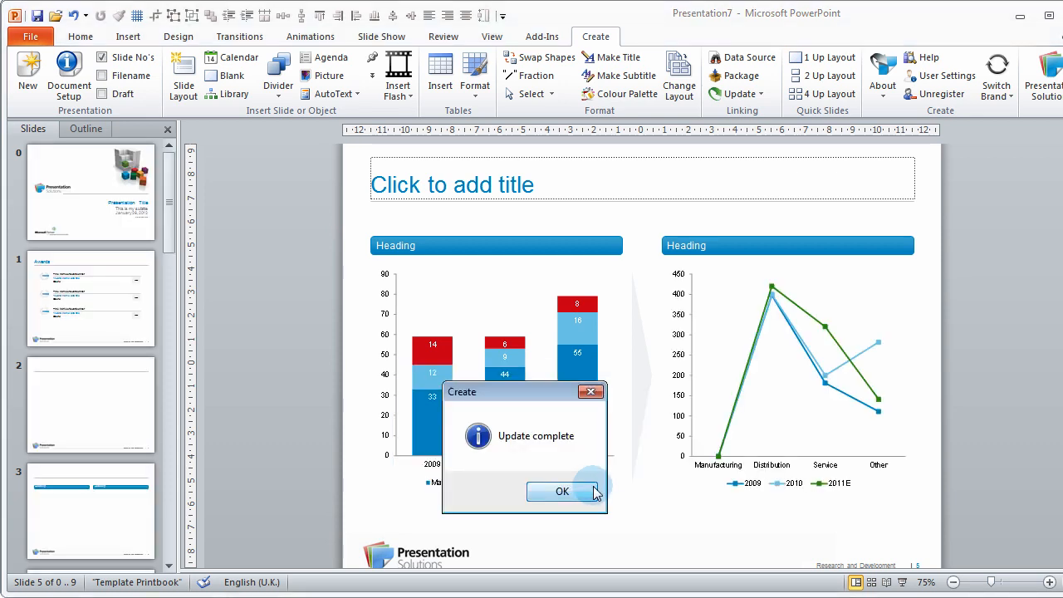
click(562, 491)
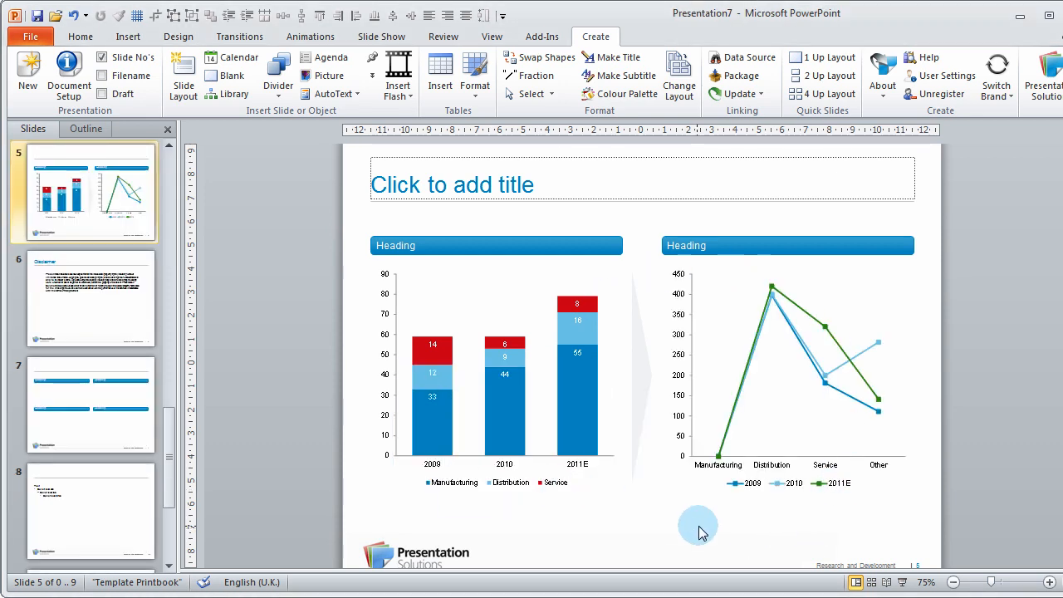
Check the refreshed charts on slide 5 and the two linked Excel tables on slide 4 for the changed source data
scroll(698, 527, up, 1)
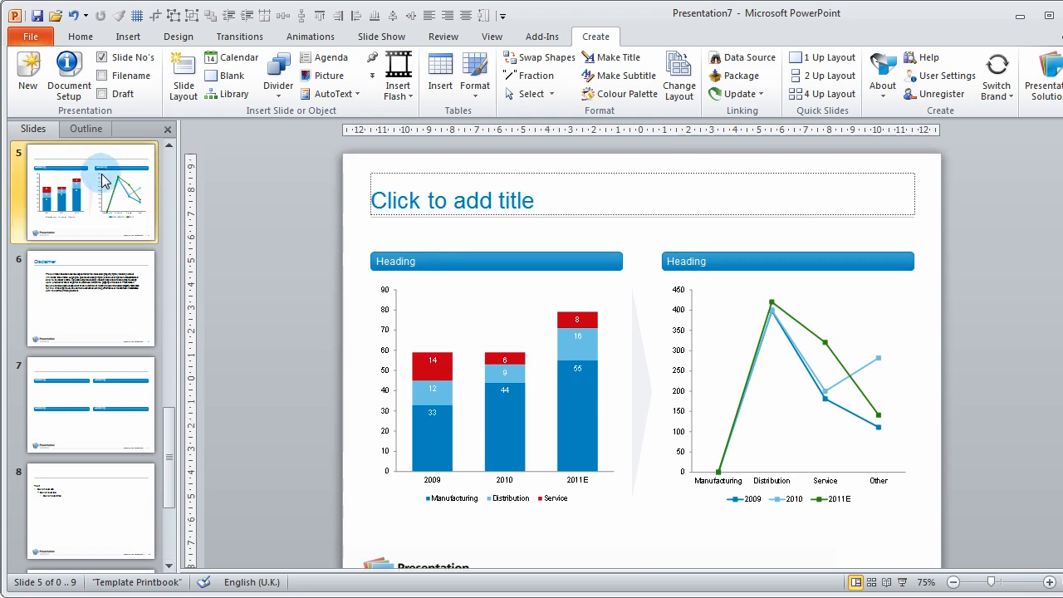
click(168, 146)
click(122, 202)
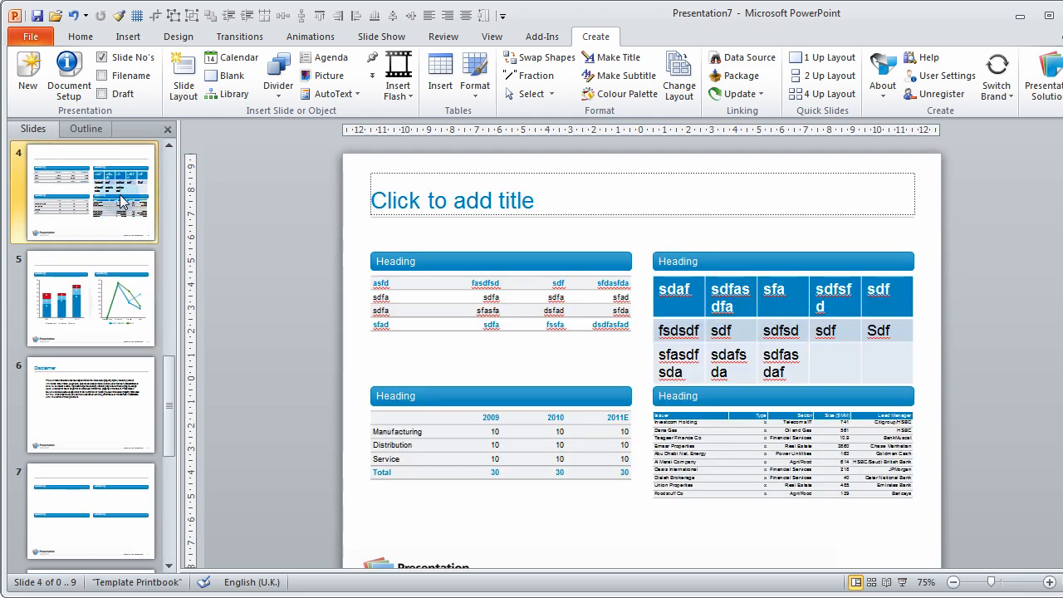
click(510, 434)
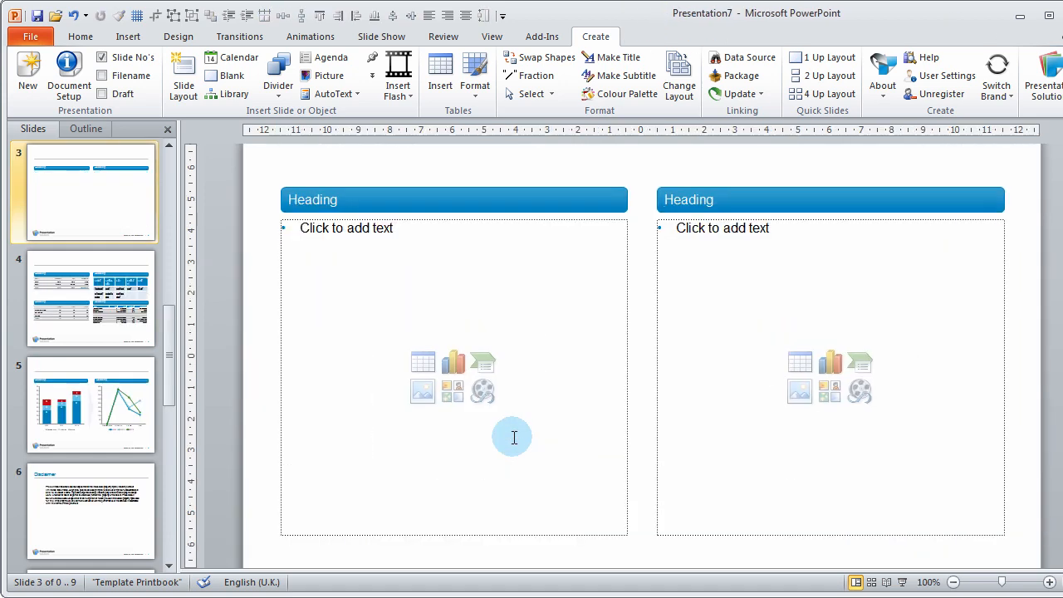
click(148, 324)
click(526, 426)
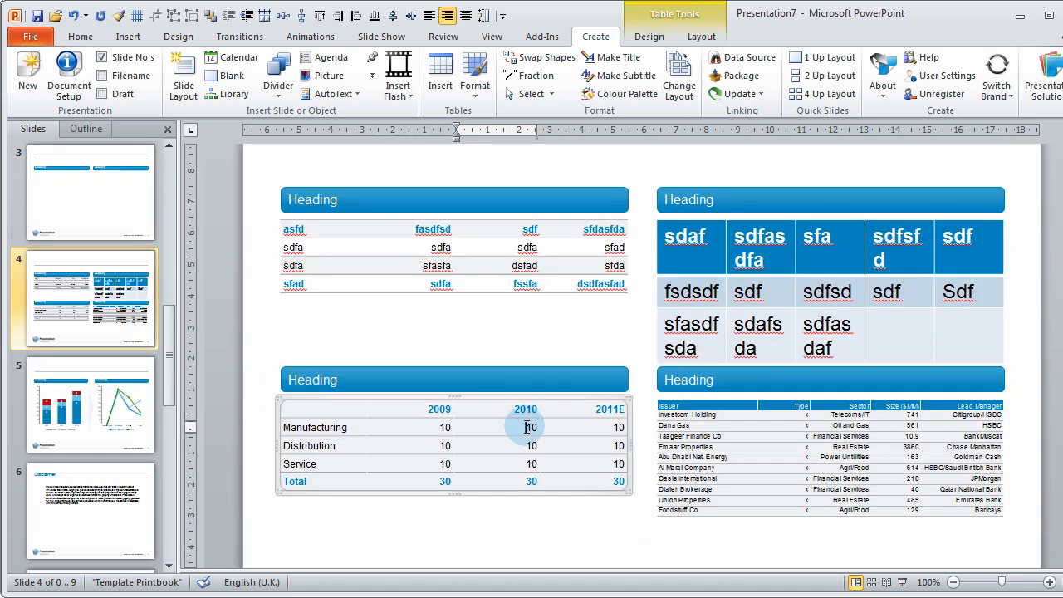
scroll(527, 427, up, 1)
scroll(526, 428, up, 1)
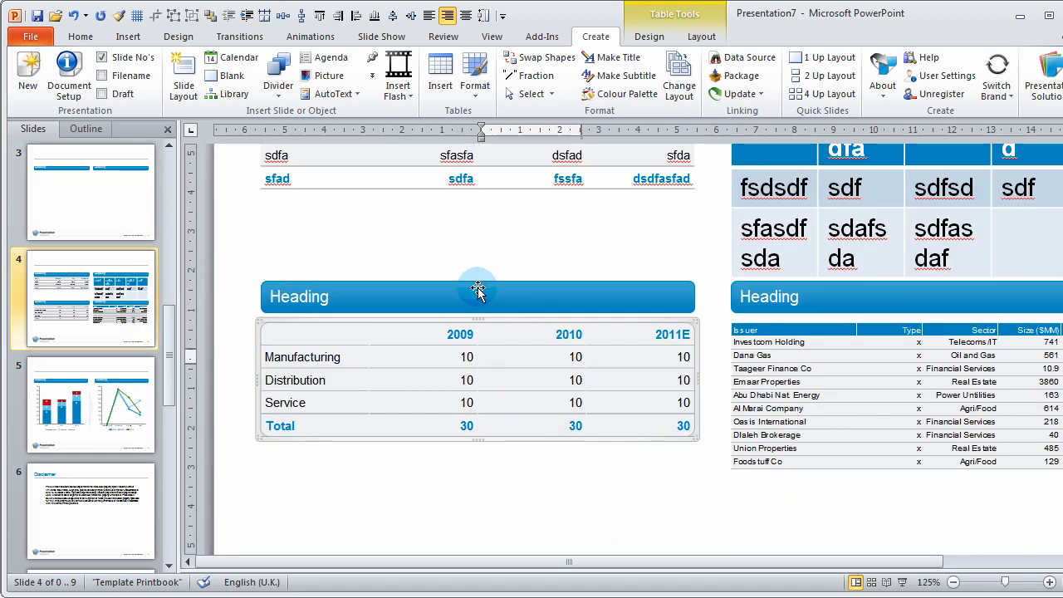
click(505, 474)
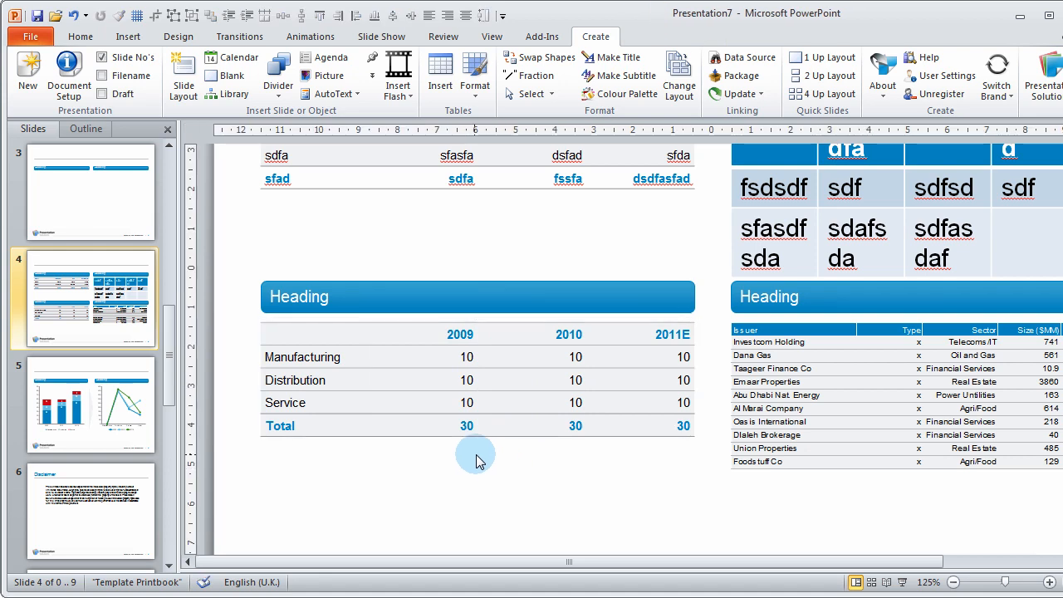
drag(783, 562, 891, 573)
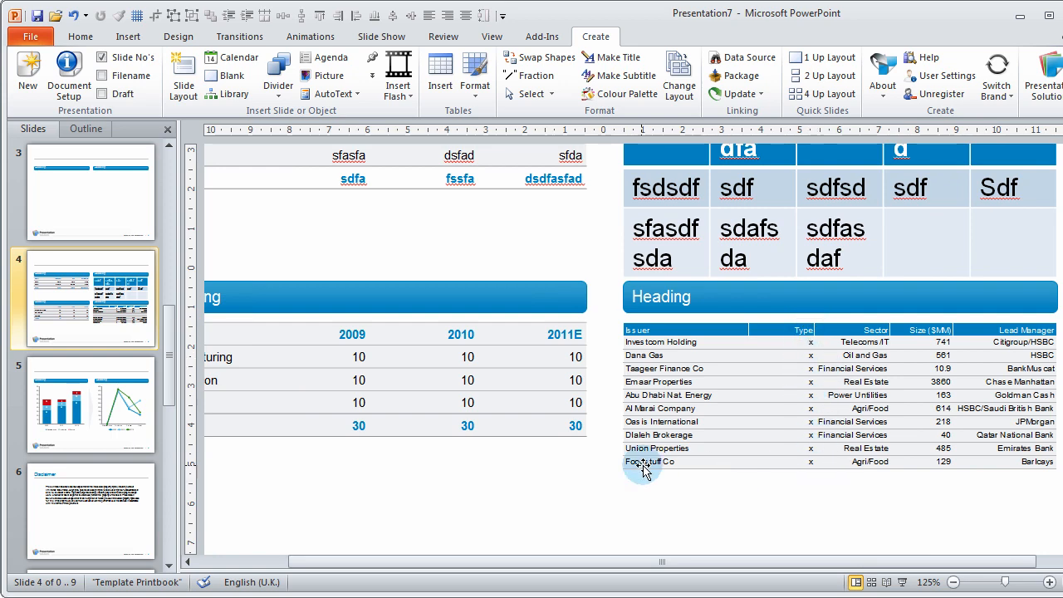
ctrl+scroll(593, 410, down, 5)
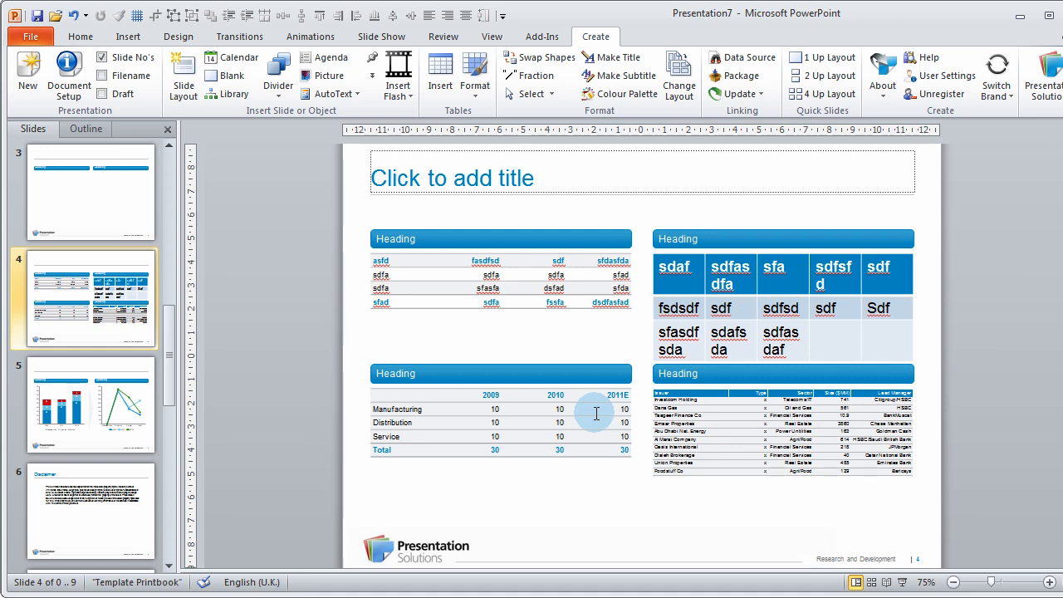
ctrl+scroll(597, 413, down, 1)
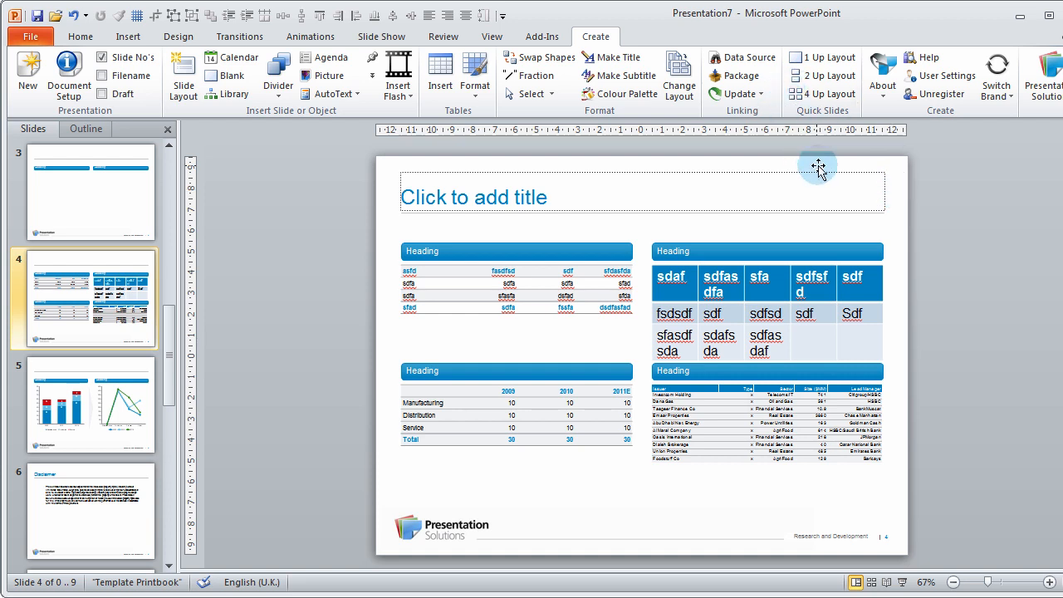
List the presentation's linked objects with their full source ranges and show the link options for the Full width Table image
click(743, 60)
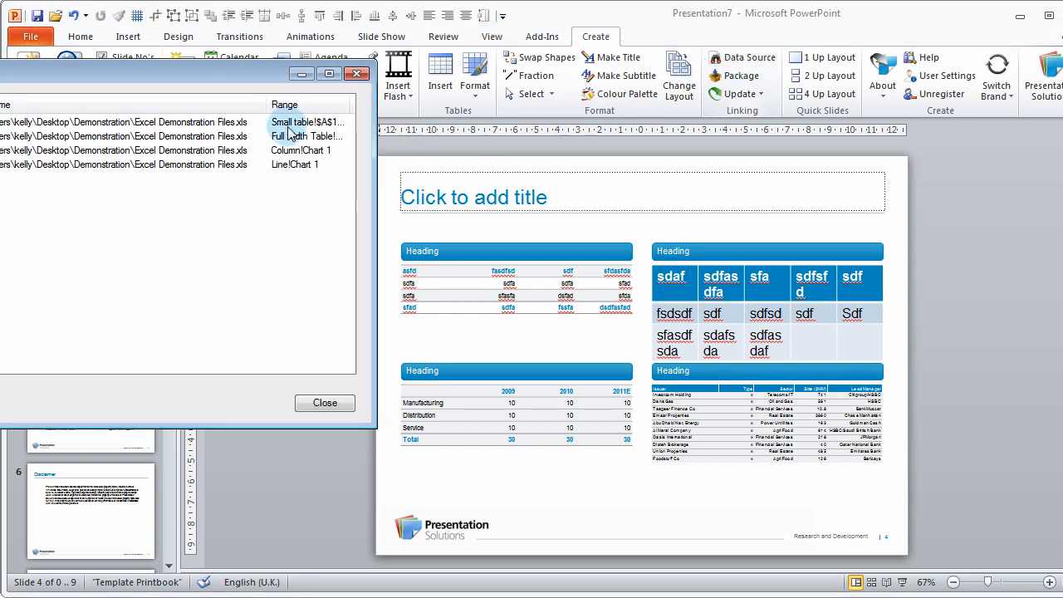
drag(234, 78, 568, 165)
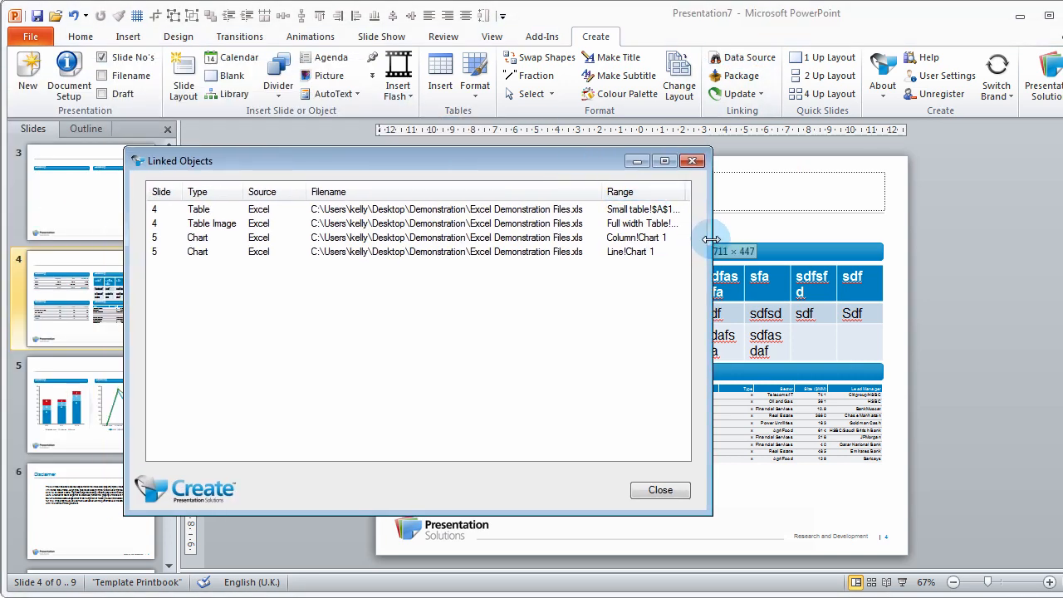
double_click(686, 192)
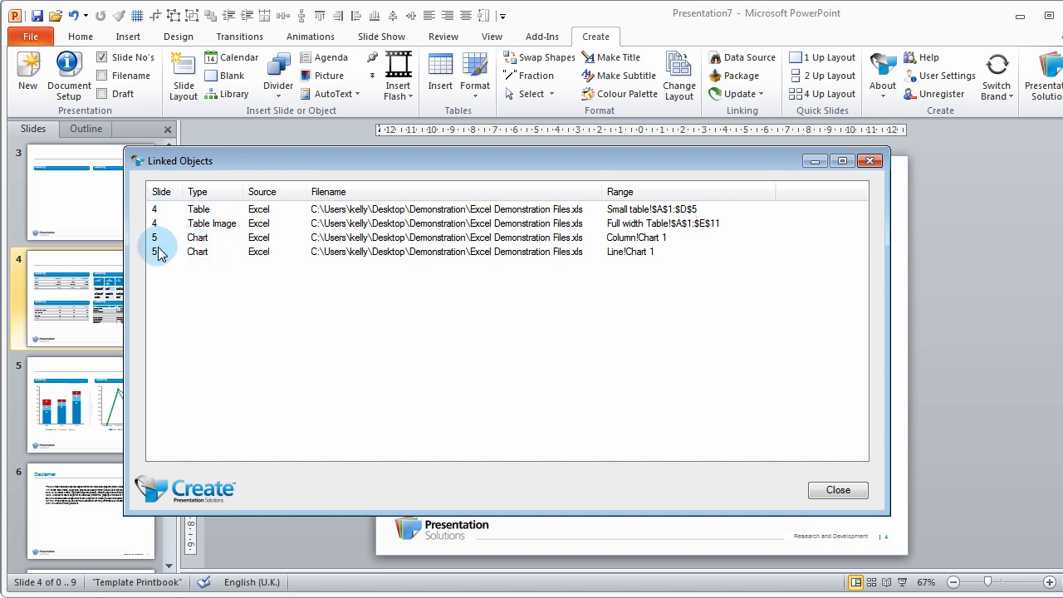
click(432, 226)
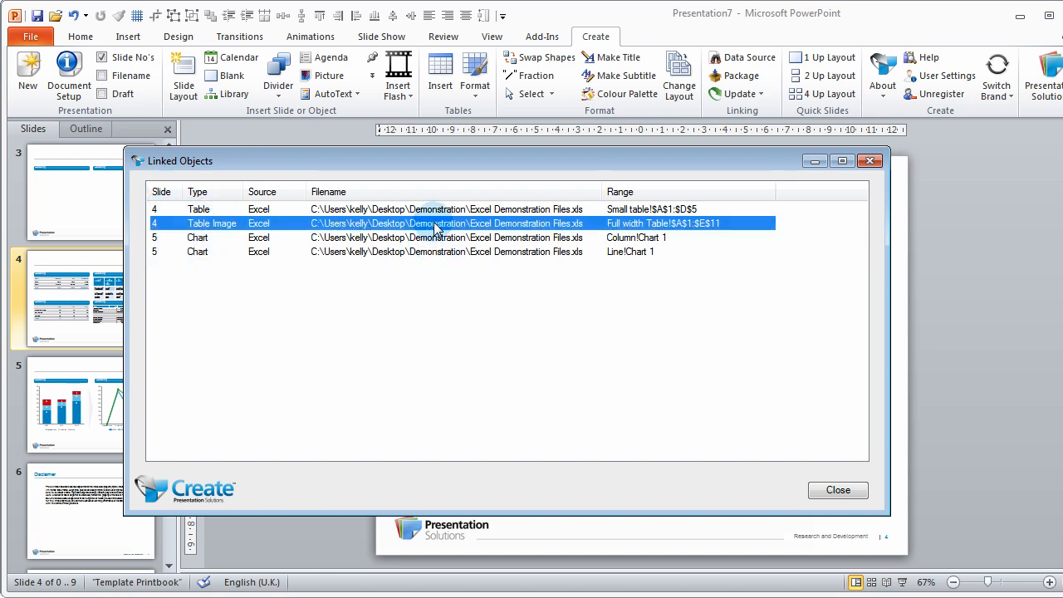
right_click(433, 225)
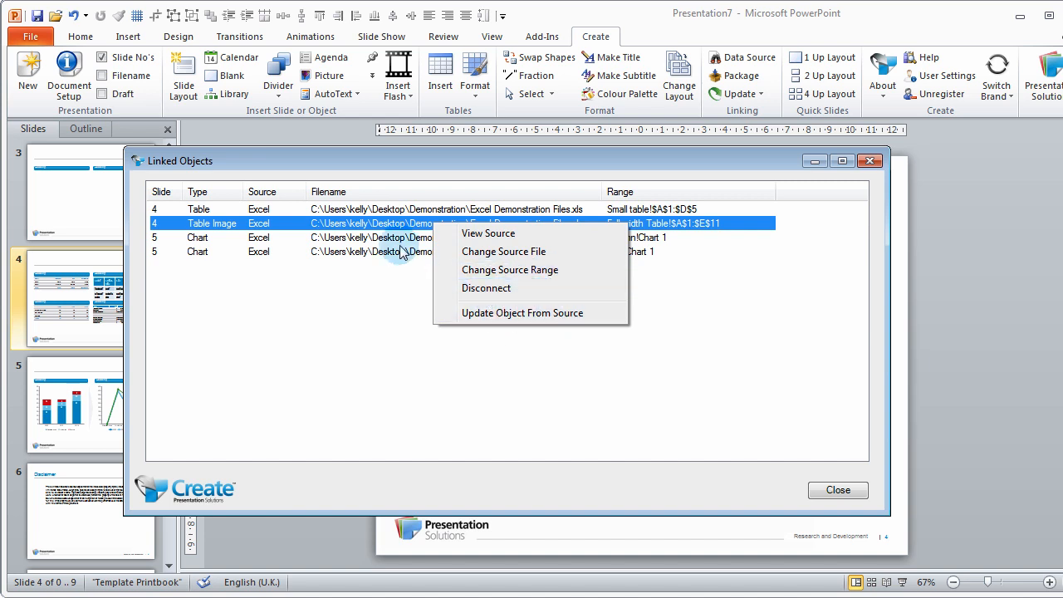
Select the Line chart and Small table links together, show their shared link options, and close the linked objects list
click(660, 251)
ctrl+click(633, 210)
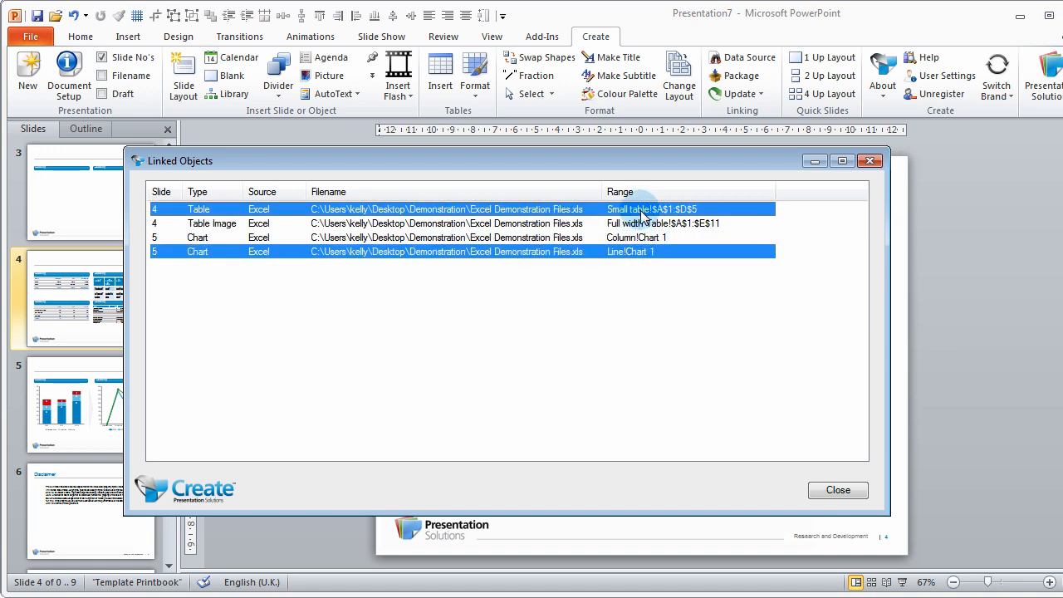
right_click(636, 209)
click(833, 490)
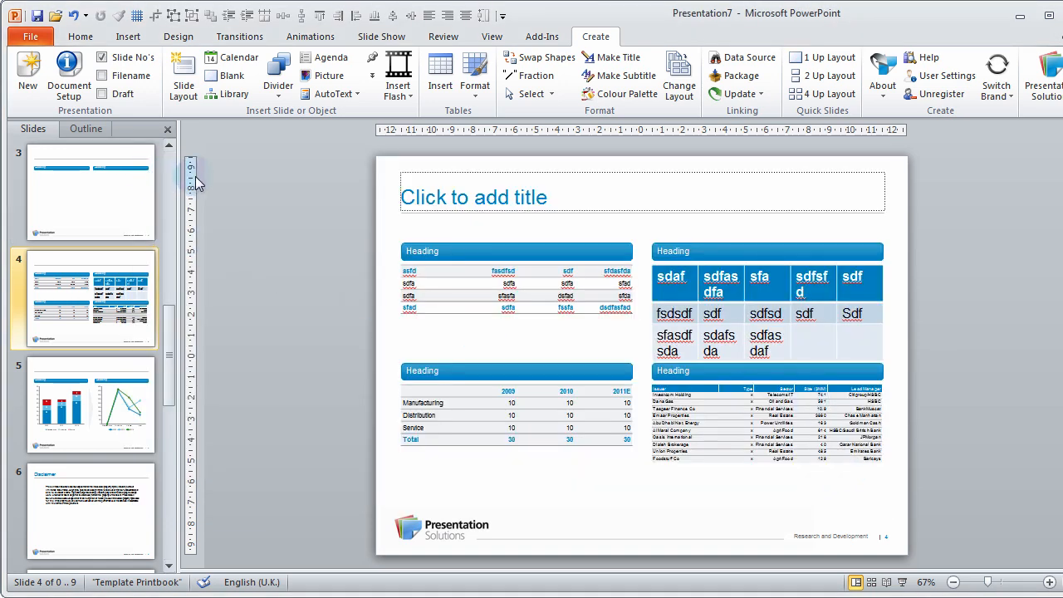
Preview several organisation chart designs in the slide library and insert Chart 1 after slide 4
click(227, 95)
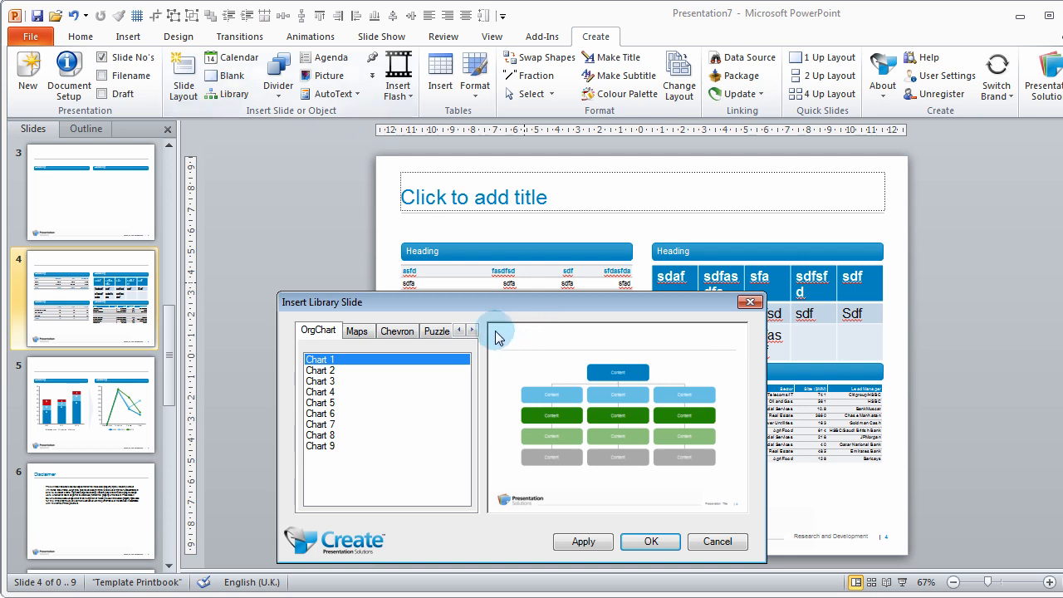
drag(477, 304, 458, 211)
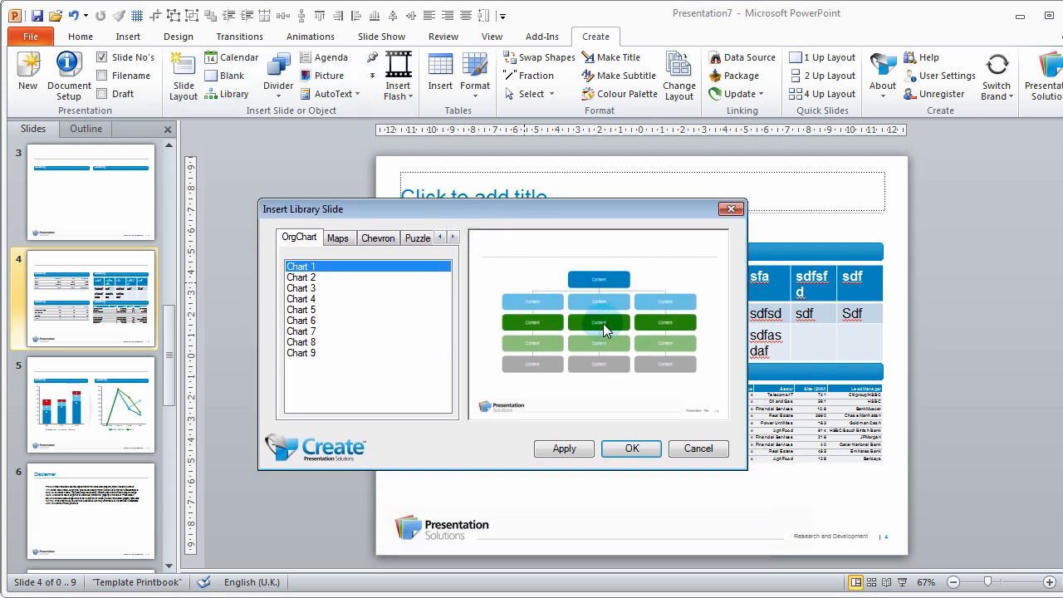
click(304, 288)
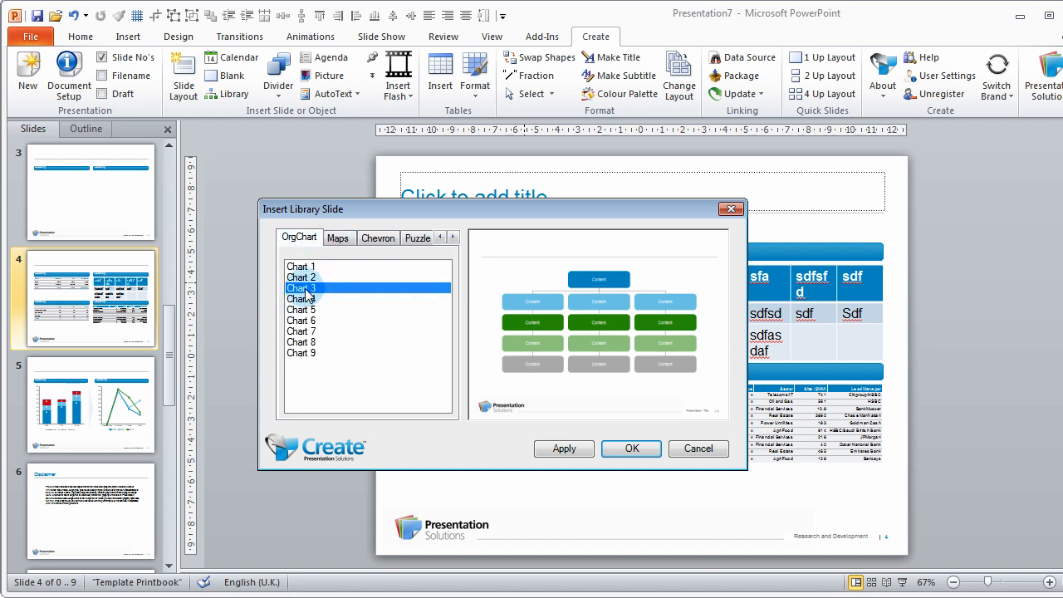
click(305, 319)
click(304, 342)
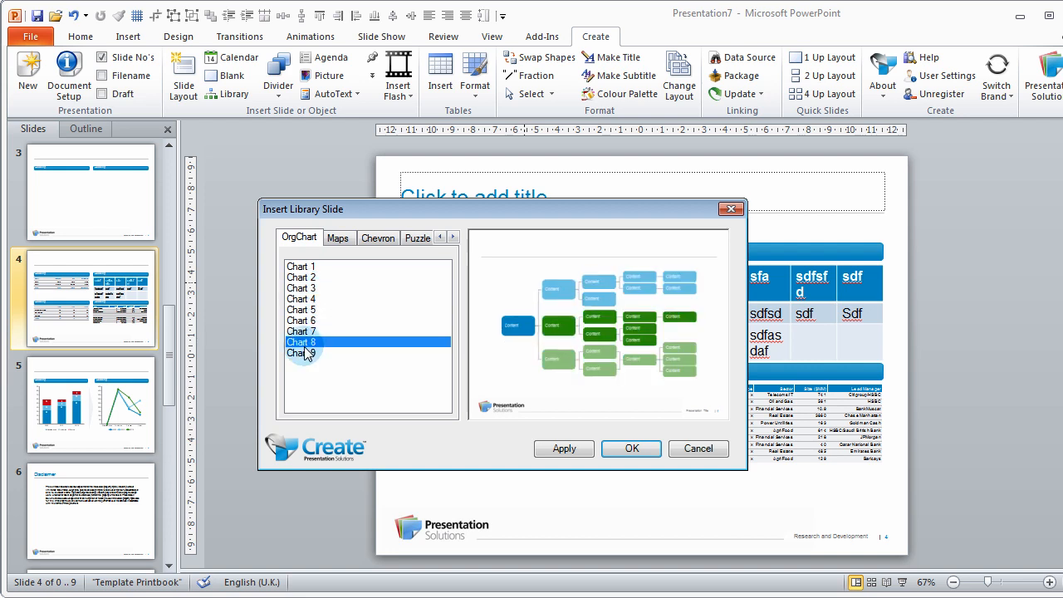
click(304, 269)
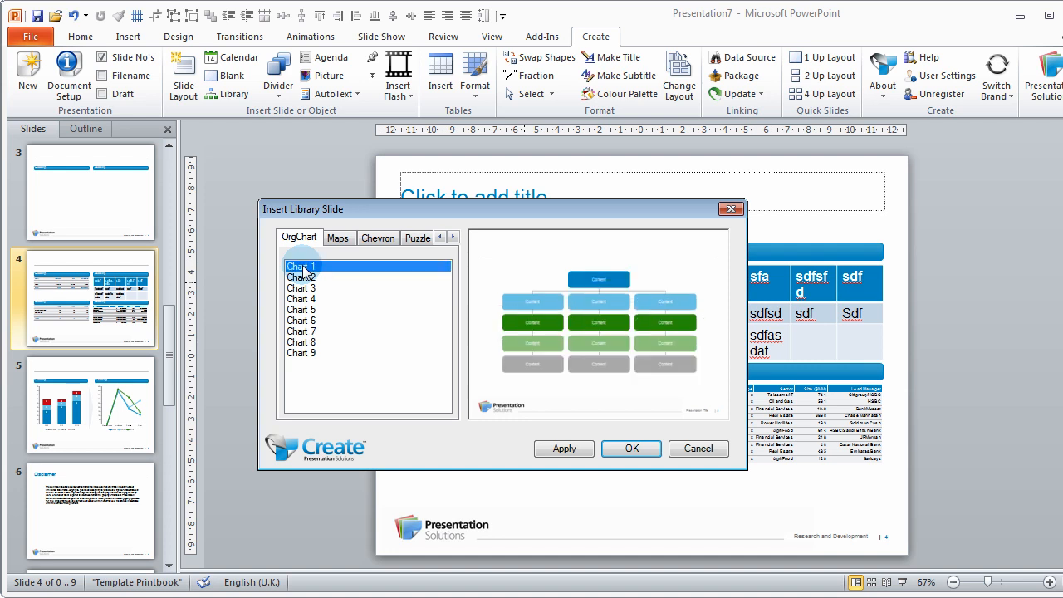
click(566, 450)
Insert the Europe Map - UK Highlight slide and the first Chevron slide from the slide library
click(337, 238)
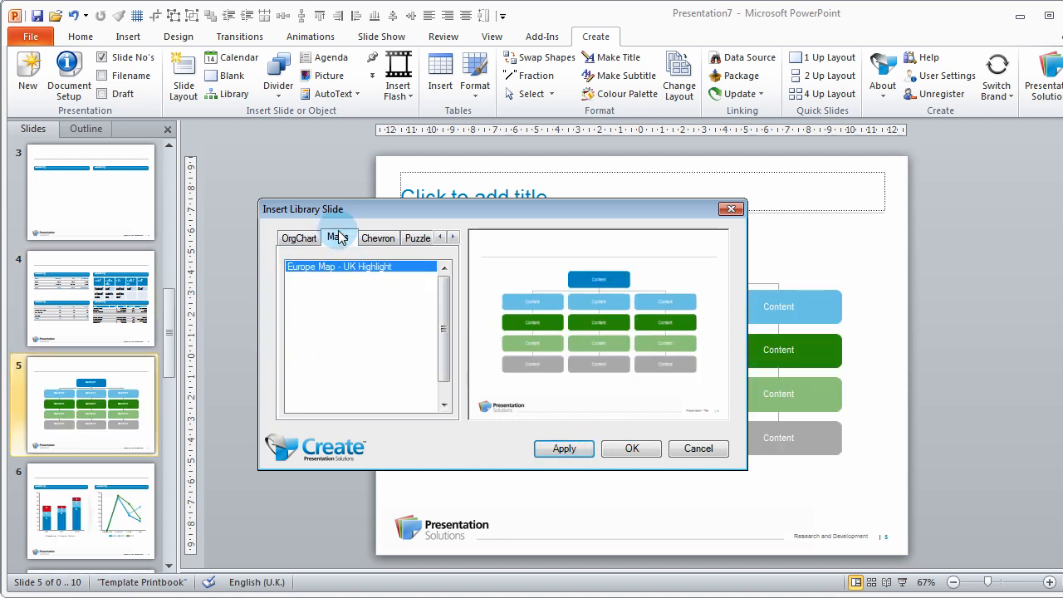
click(565, 449)
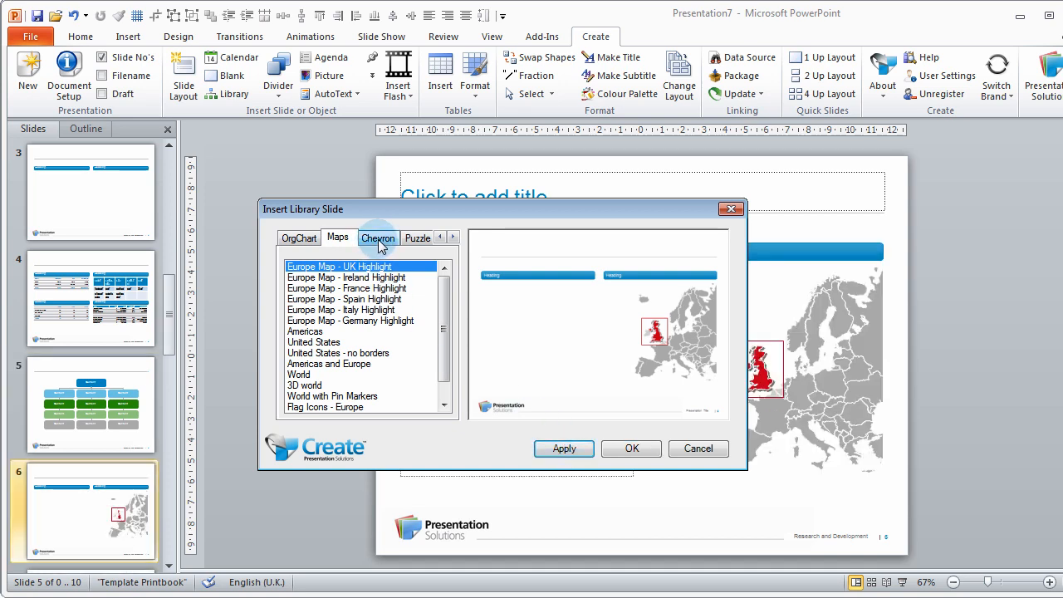
click(377, 236)
click(564, 449)
Add the Puzzle 1 and Process Flow 1 library slides to the presentation
click(418, 238)
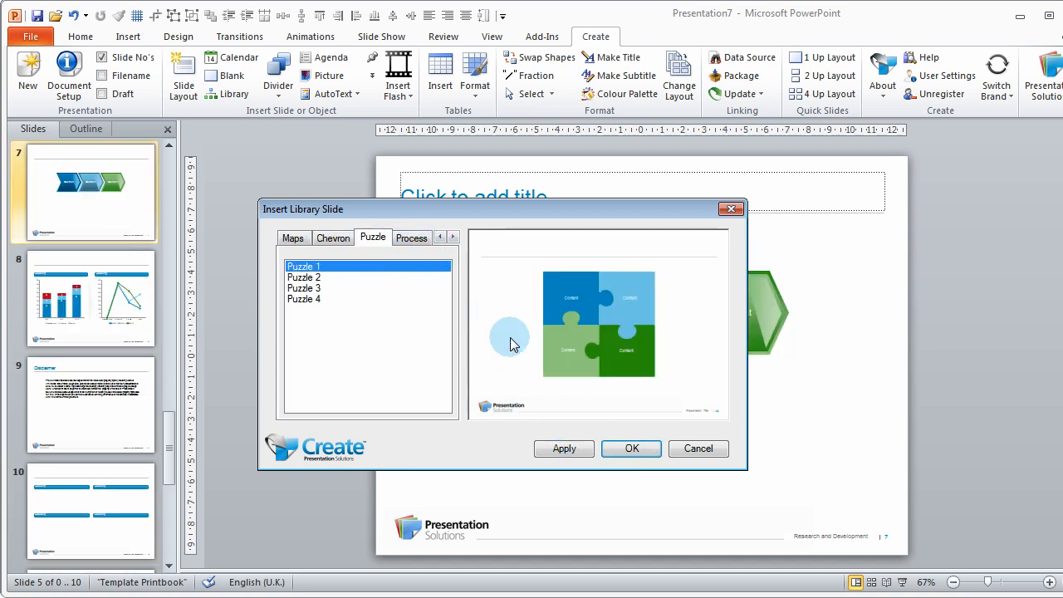
click(563, 449)
click(407, 239)
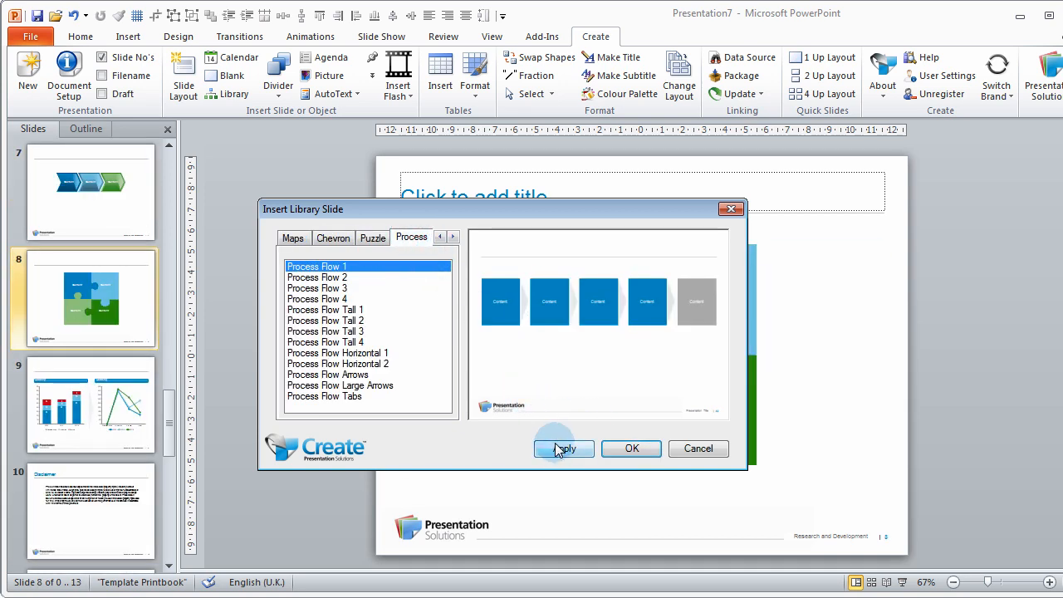
click(565, 448)
Insert the Circle 2, 3 and Spheres 2 slides from the library's Circles category
click(453, 236)
click(452, 236)
click(376, 239)
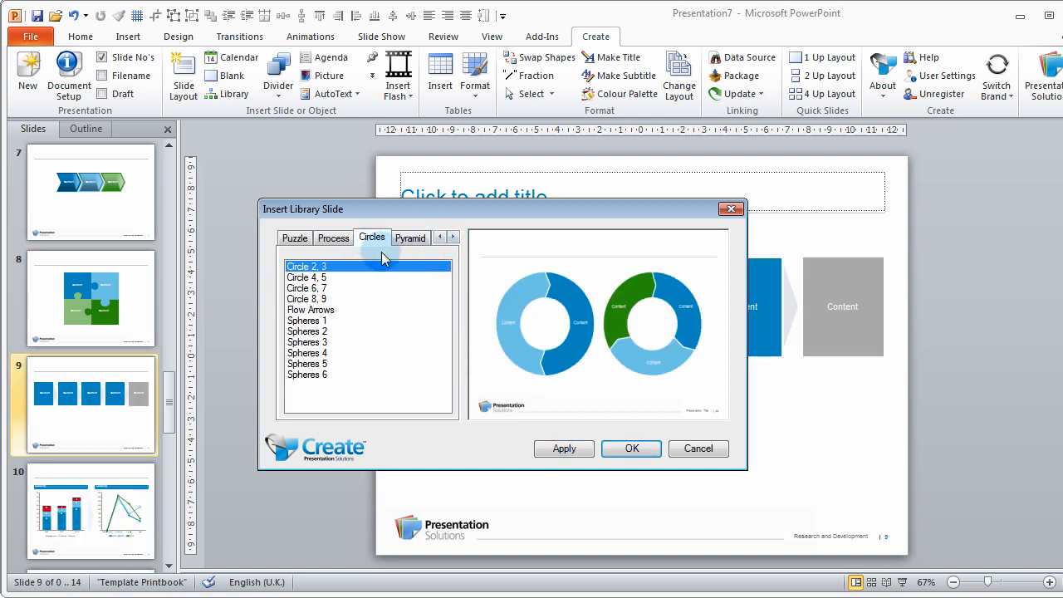
click(563, 448)
click(307, 330)
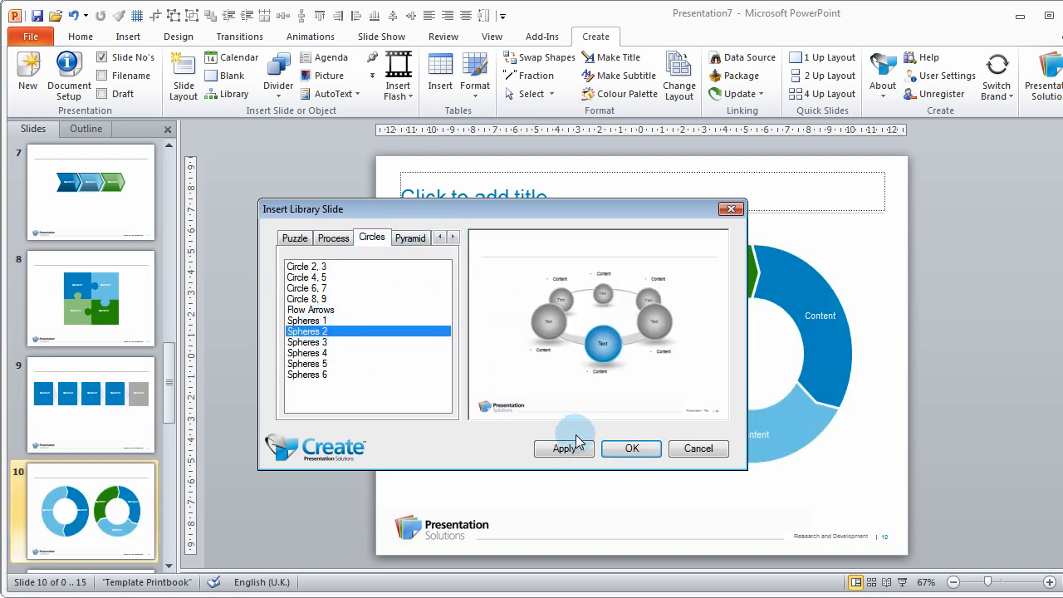
click(564, 449)
Insert the 3D 1 Tier slide from the library's Pyramid category and bring up the Filmstrip category
click(409, 239)
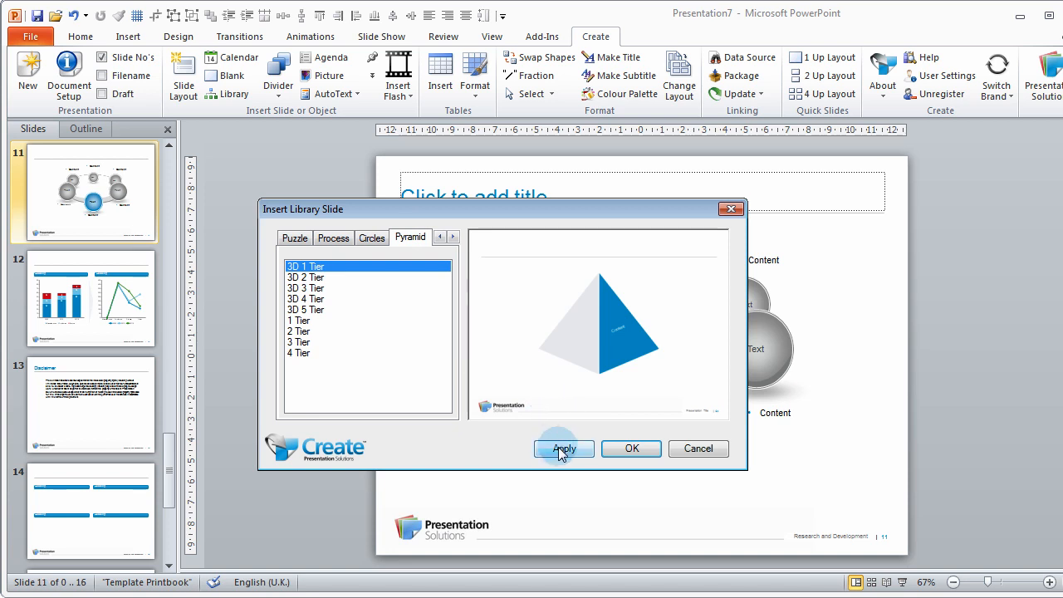
click(564, 448)
click(452, 238)
click(406, 239)
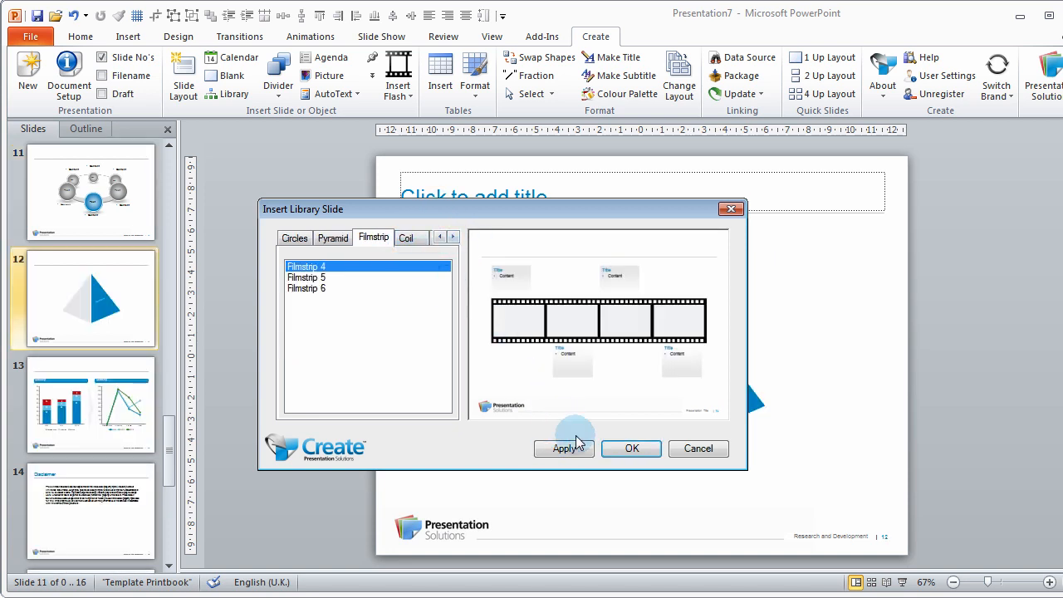
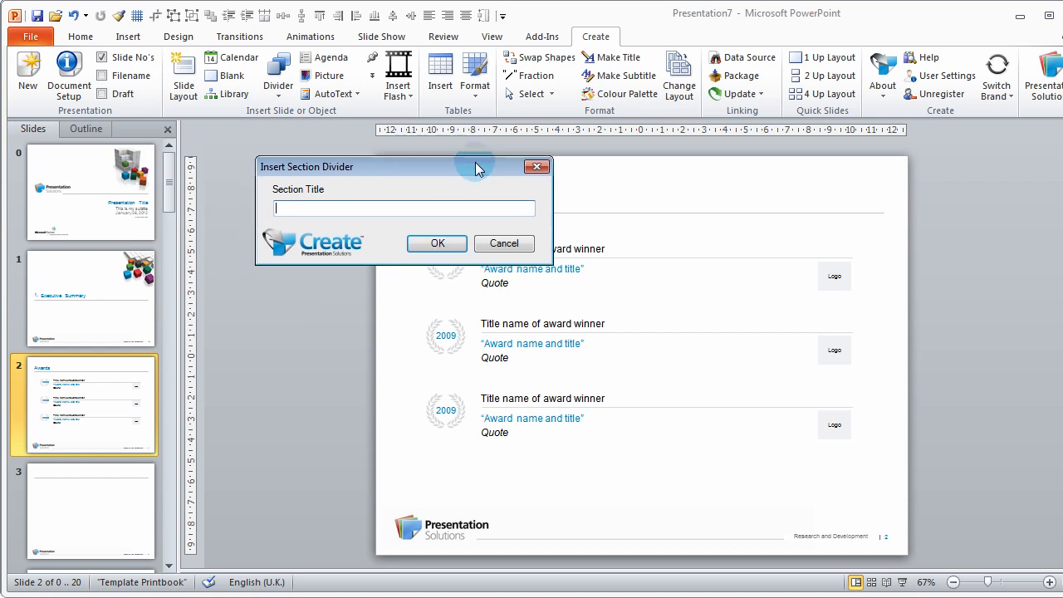
Insert a section divider titled "Another" after the Awards slide, followed by an appendix divider titled "Charts and tables"
key(Return)
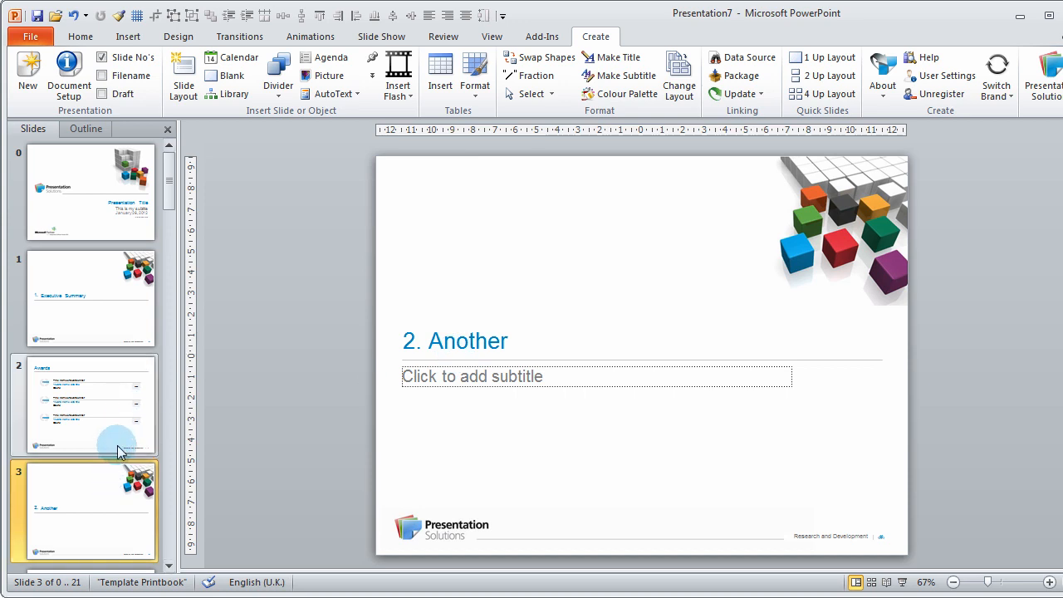
click(278, 87)
click(303, 133)
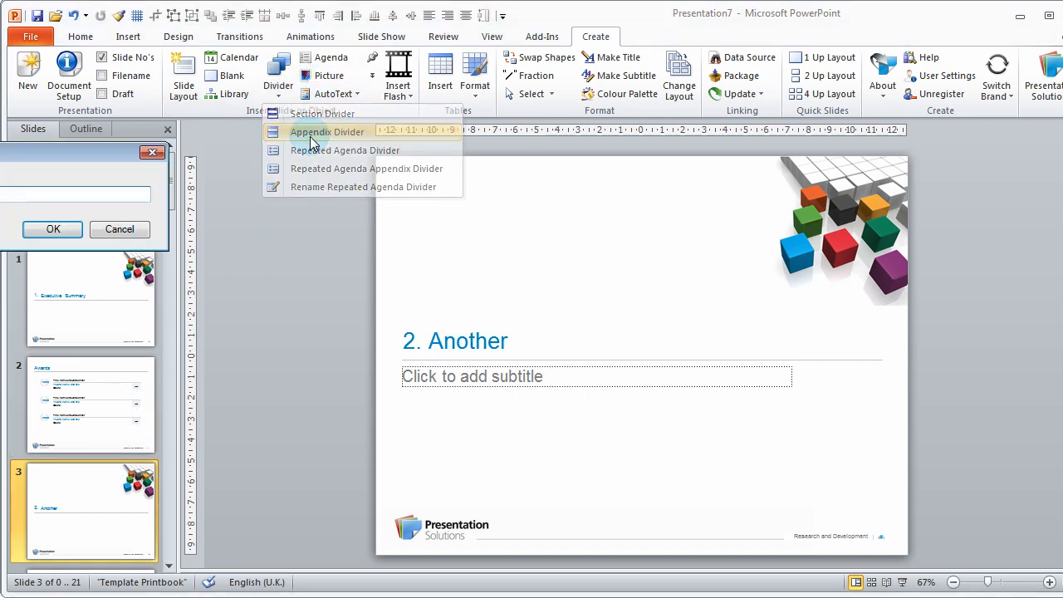
drag(4, 183, 544, 200)
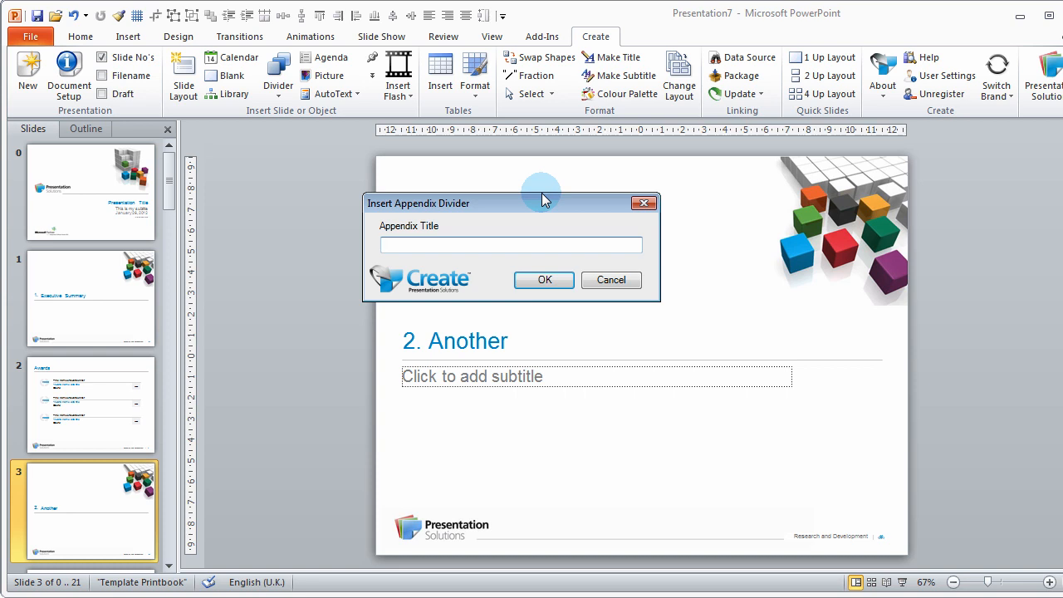
text(Chart)
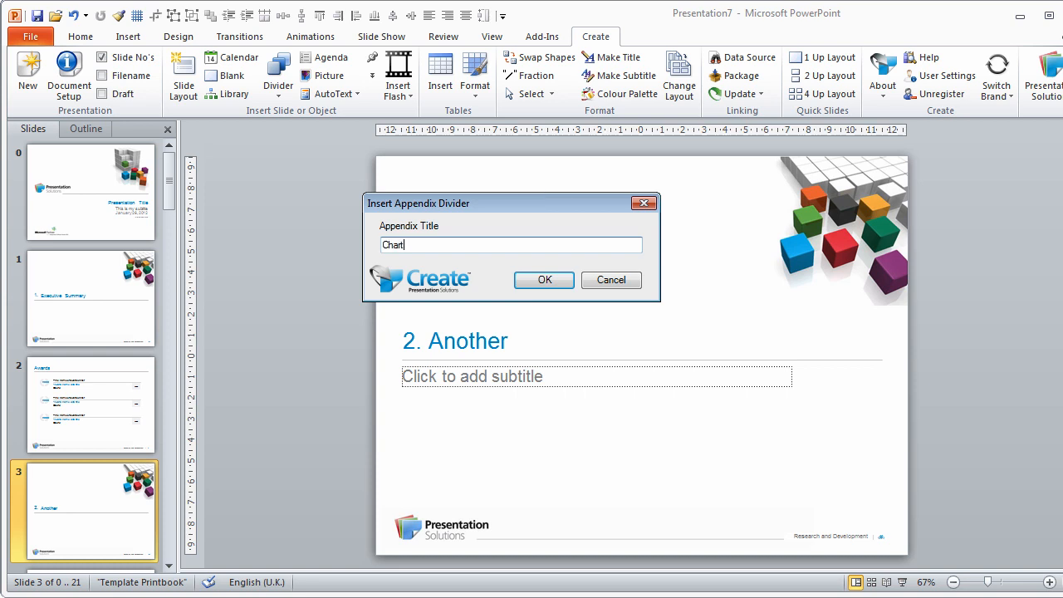
text(s and tabkle)
key(BackSpace)
key(BackSpace)
key(BackSpace)
key(BackSpace)
text(les)
click(544, 280)
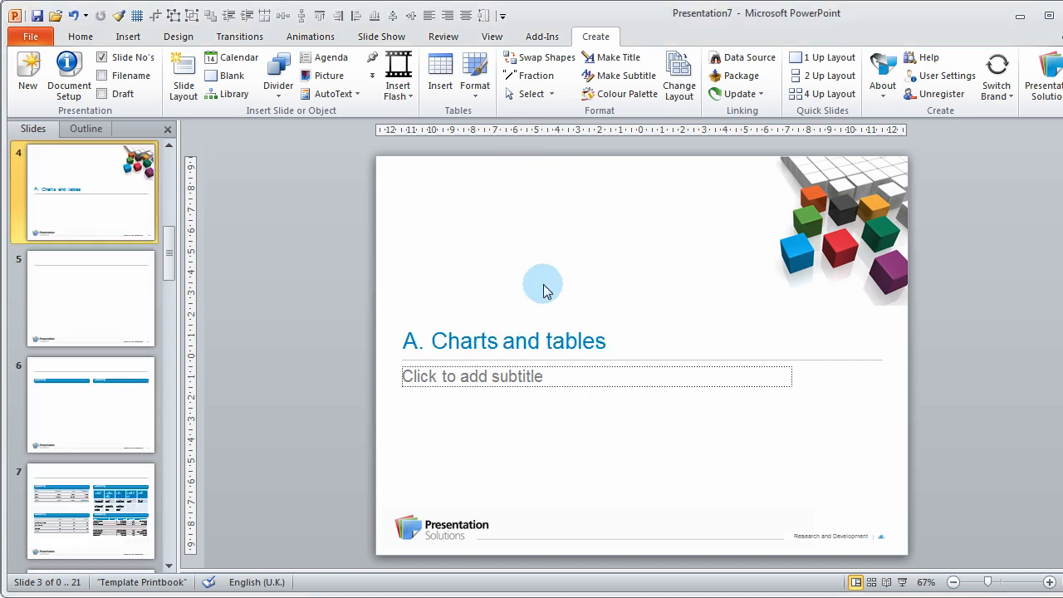
Insert a second appendix divider titled "Another app" after the Charts and tables divider
click(280, 83)
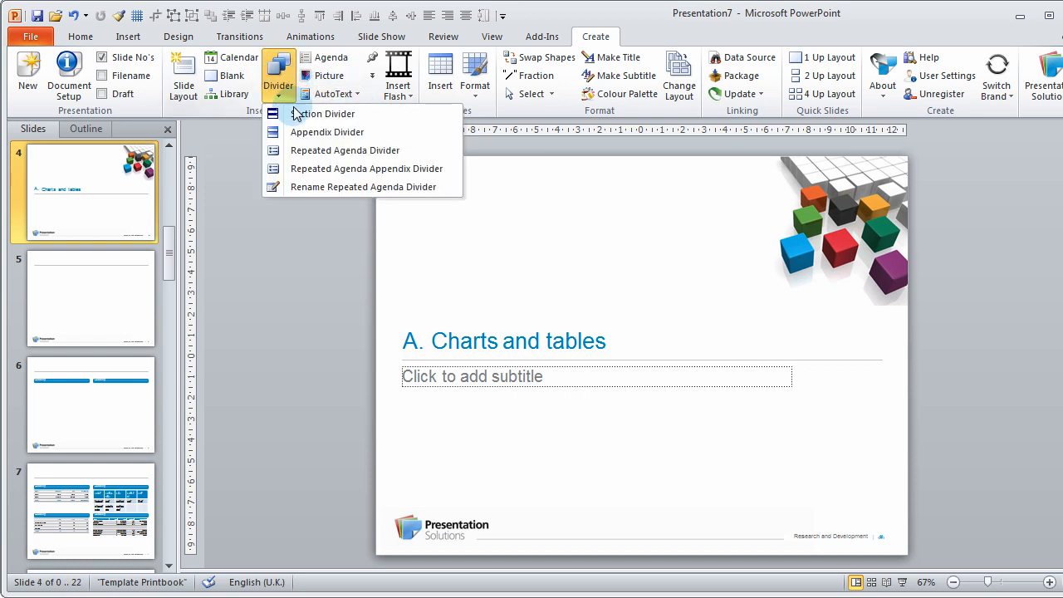
click(344, 132)
drag(142, 152, 421, 204)
text(Another app)
key(Return)
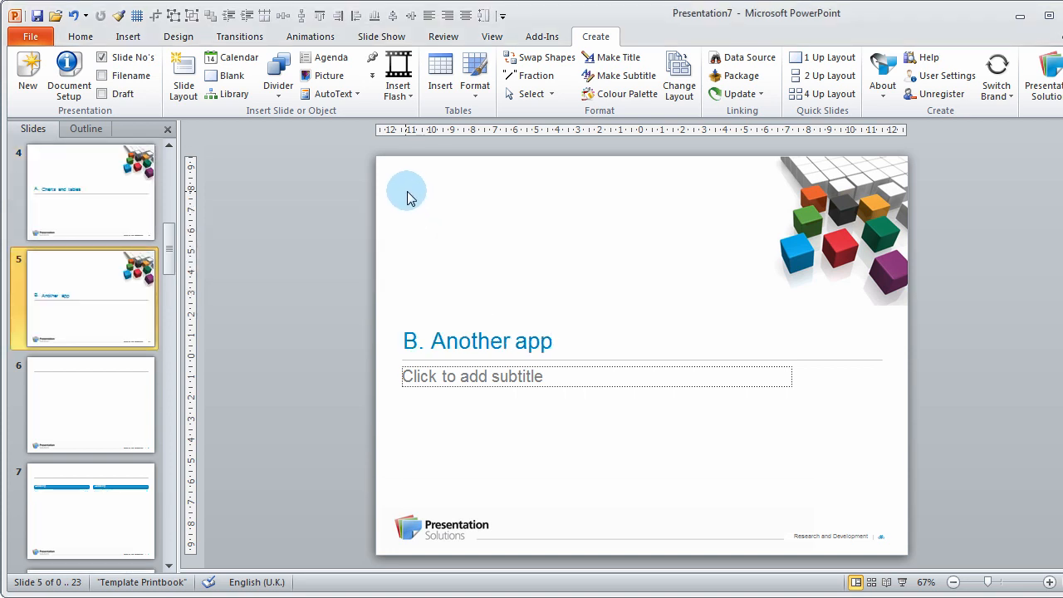
Generate an agenda slide from the divider slides without sub-sections, appendices or hyperlinks
click(328, 58)
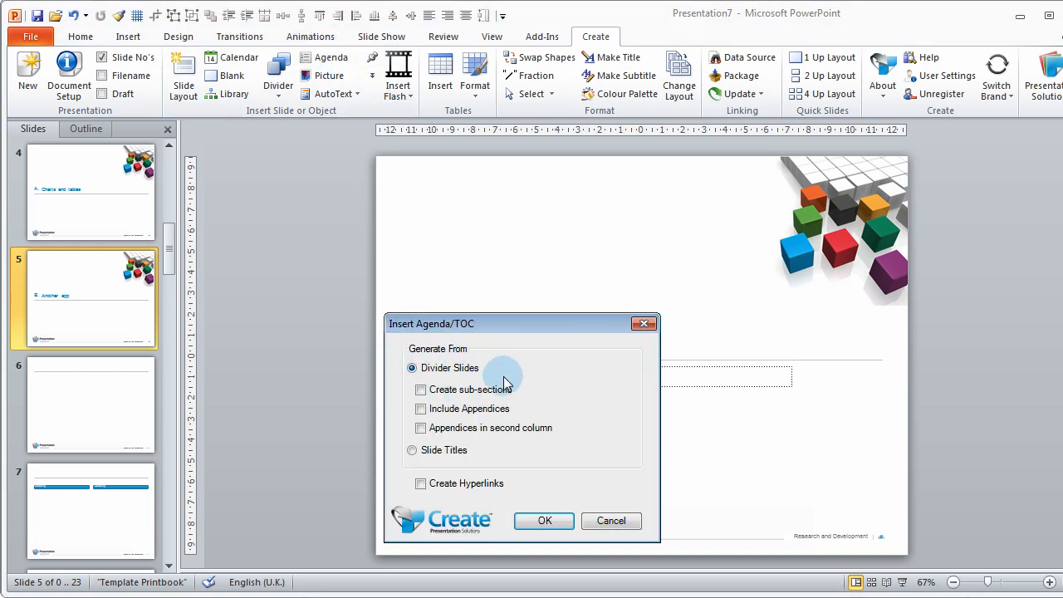
click(544, 520)
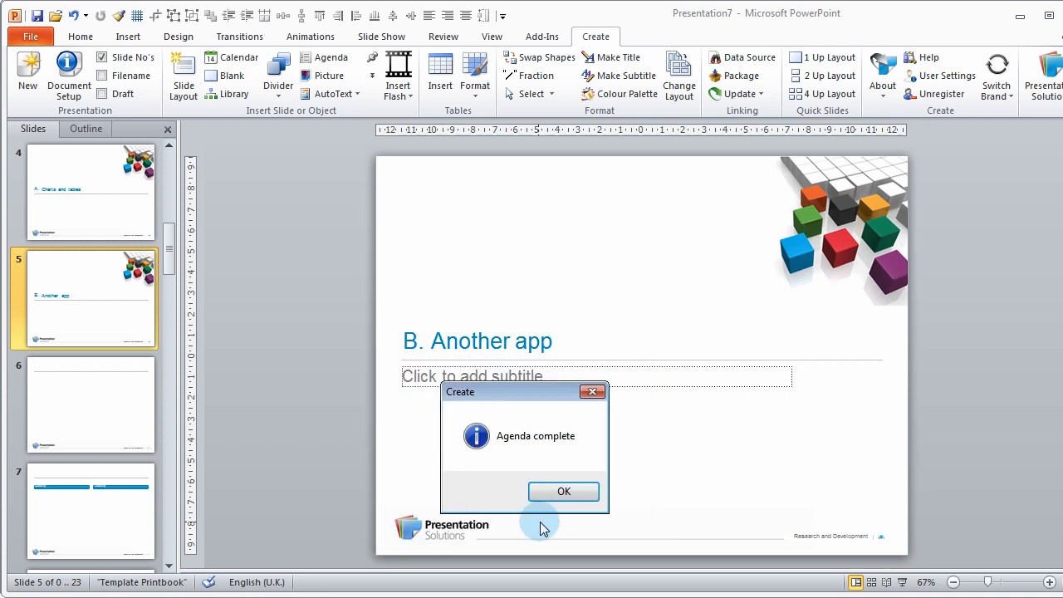
click(560, 490)
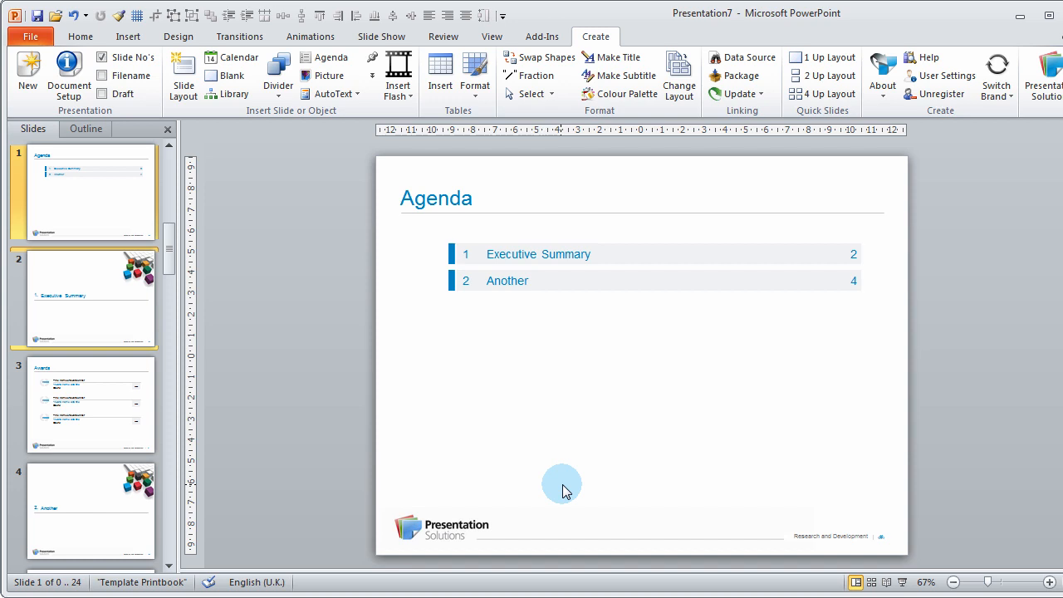
Regenerate the agenda from the divider slides with the appendices included
click(331, 60)
drag(498, 323, 512, 280)
click(434, 366)
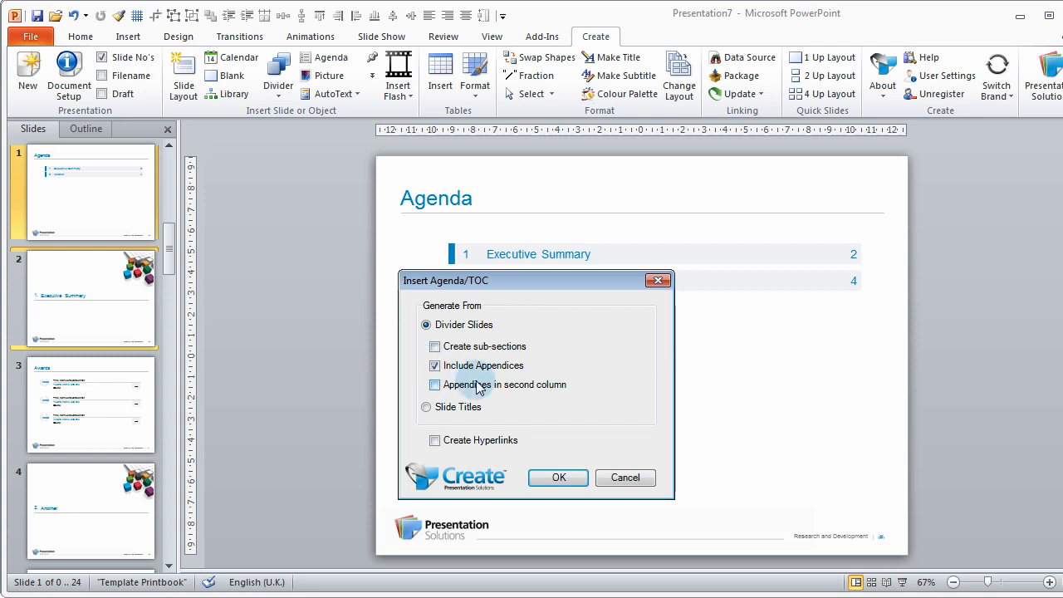
click(558, 477)
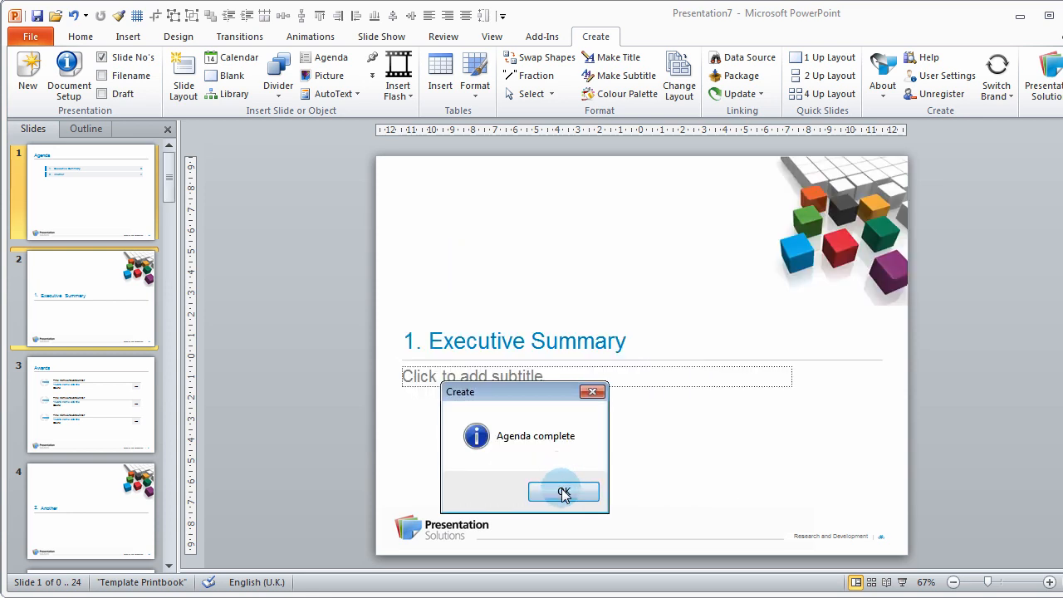
click(561, 490)
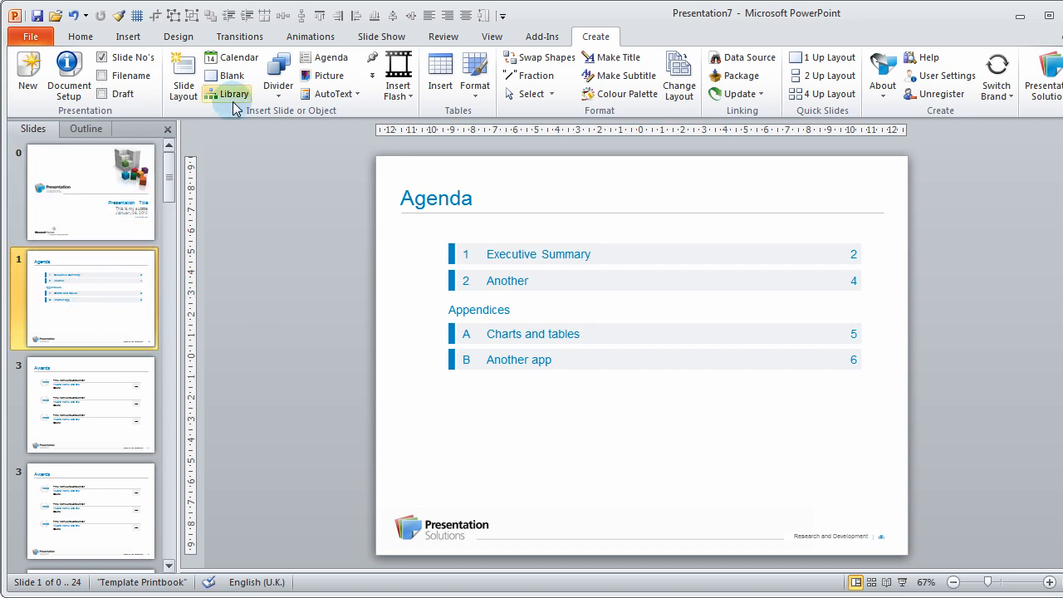
Insert a section divider titled "Company Profiles" directly after the Agenda slide
click(282, 82)
click(294, 111)
drag(141, 195, 523, 201)
text(Company)
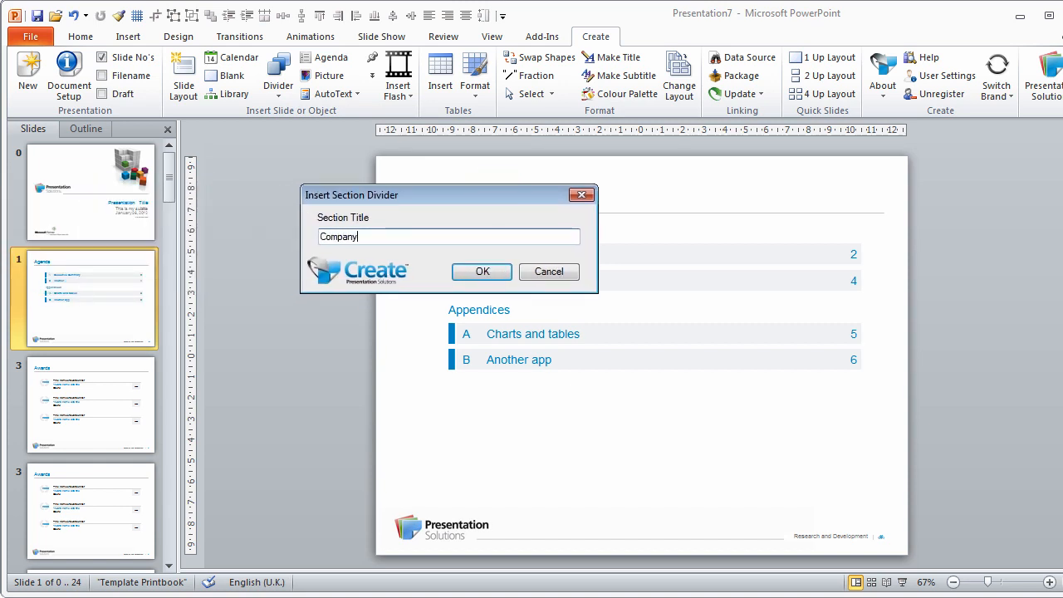
text( Profiles)
click(482, 272)
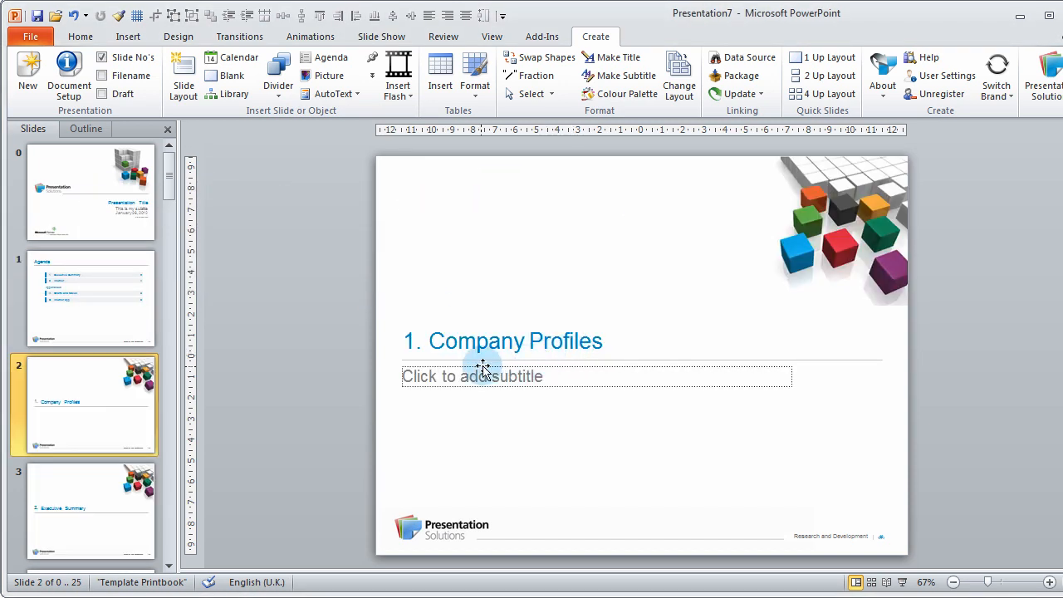
Enter "Company Name A" as the subtitle of the Company Profiles divider
click(436, 378)
text(Compa)
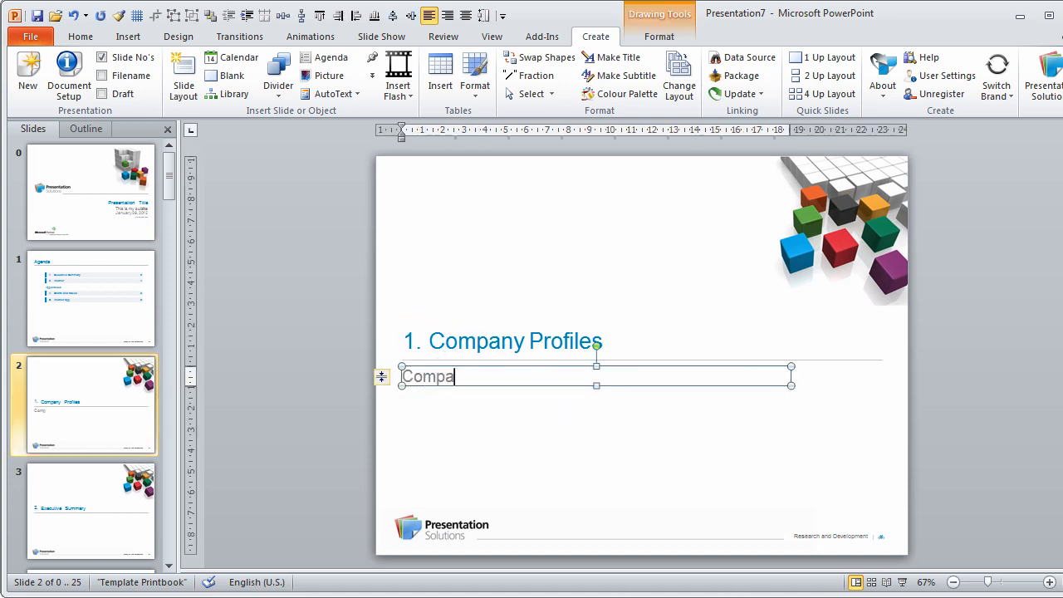
text(ny Name A)
click(573, 431)
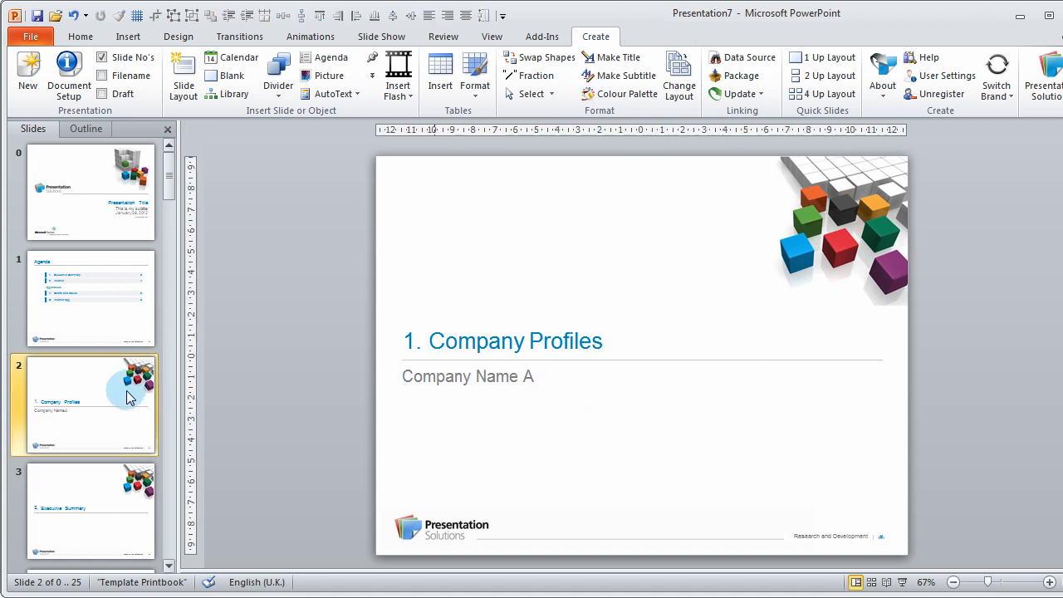
Duplicate the Company Profiles divider slide and change the copy's subtitle to "Company Name B"
key(ctrl+d)
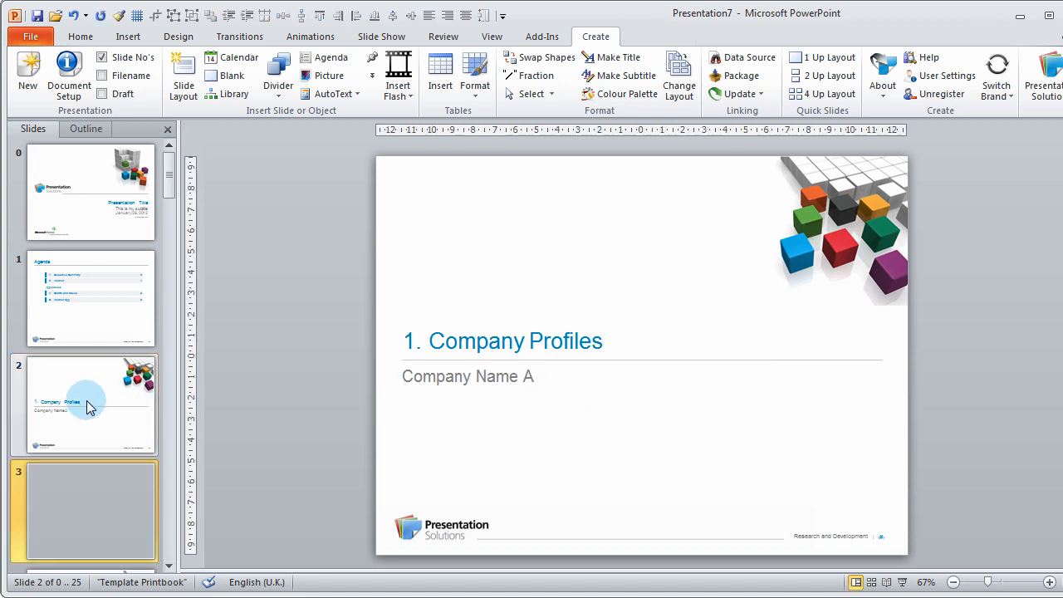
double_click(529, 376)
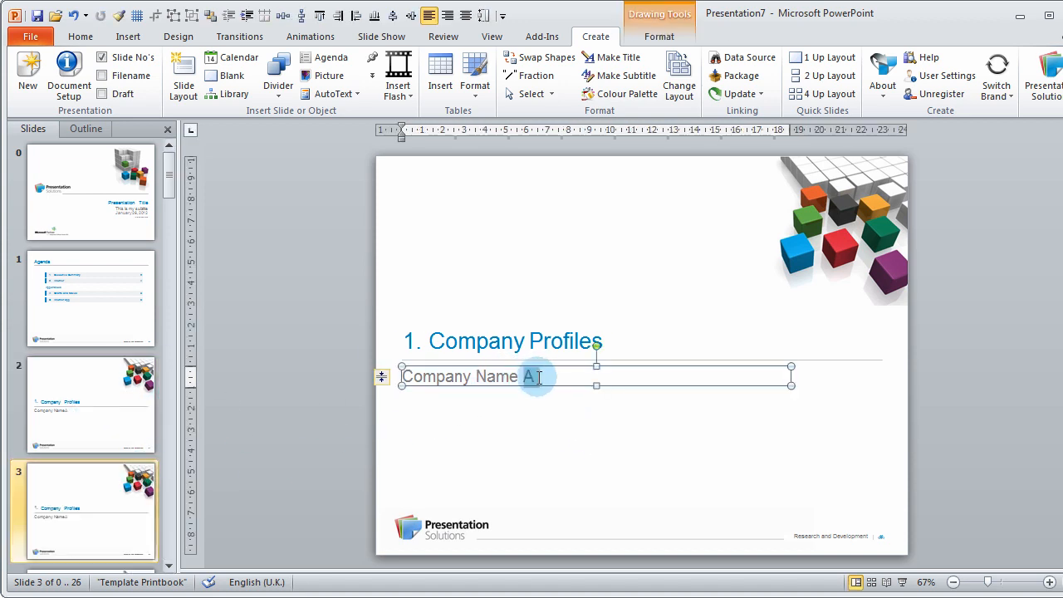
text(B)
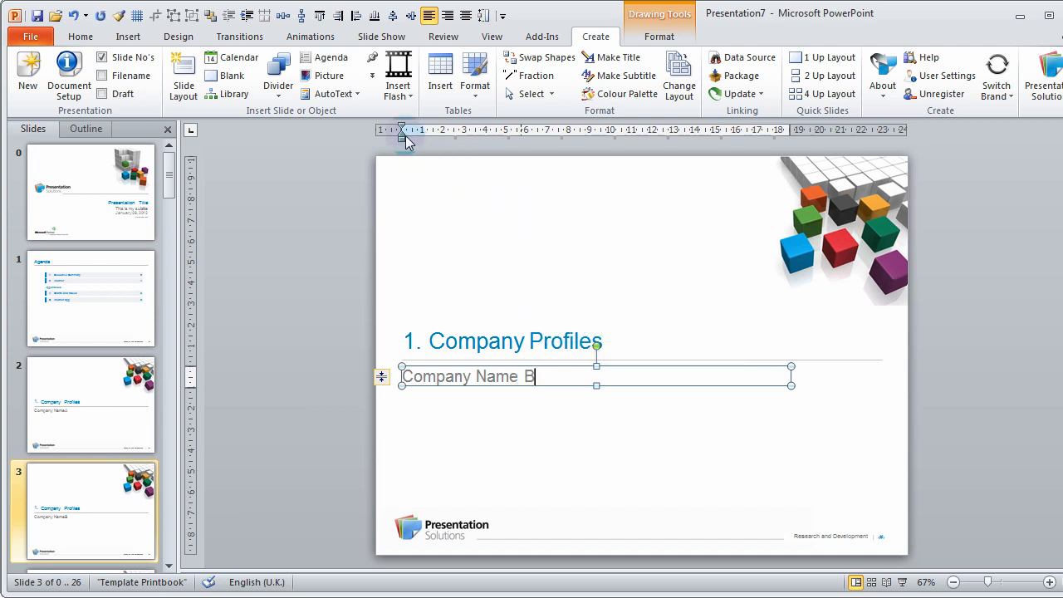
Regenerate the agenda from the divider slides with sub-sections and appendices included
click(324, 67)
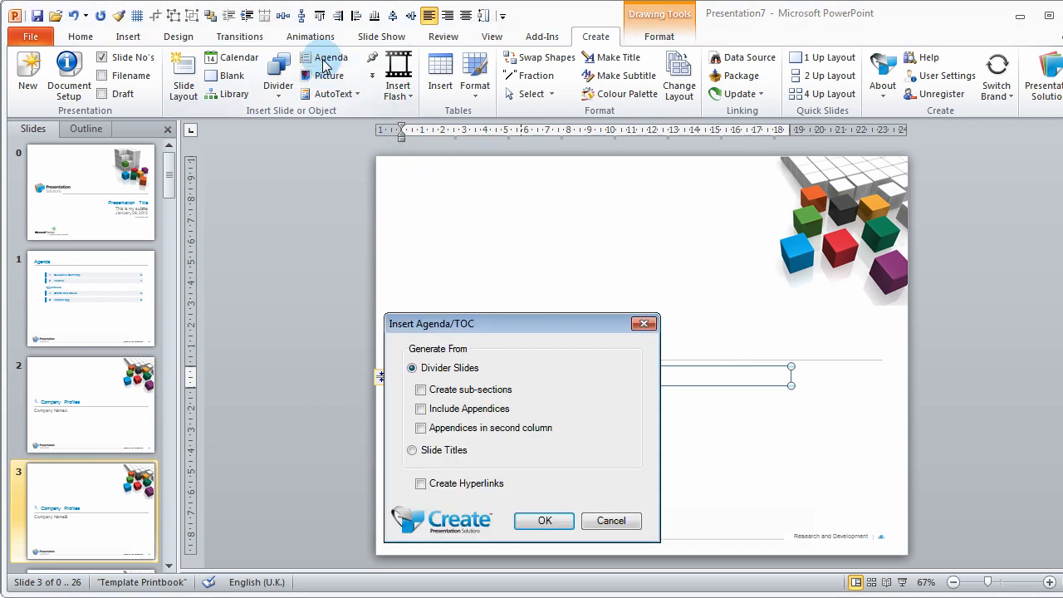
click(441, 408)
click(420, 390)
click(544, 520)
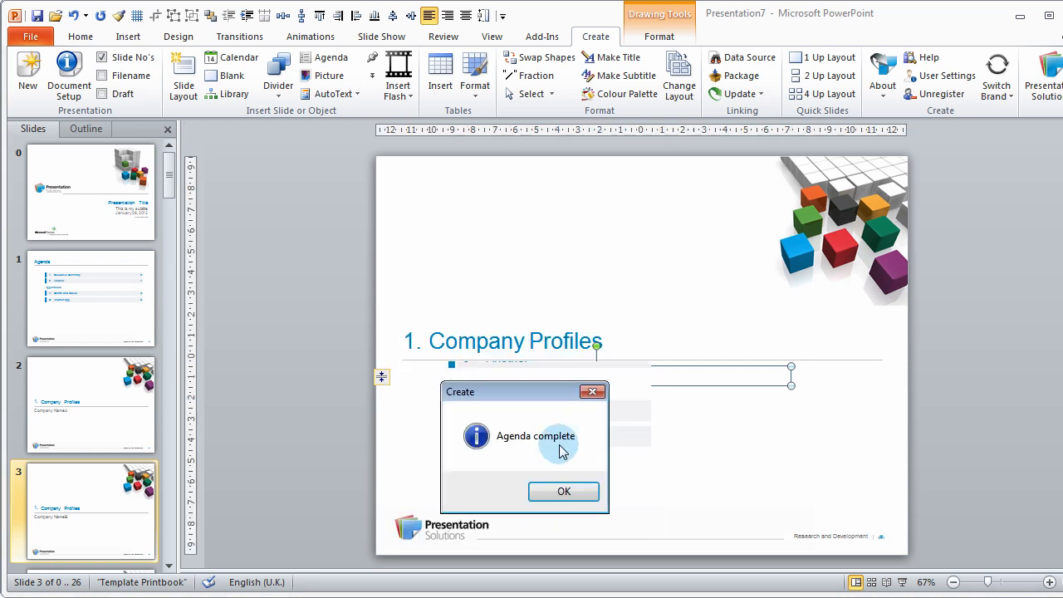
click(564, 493)
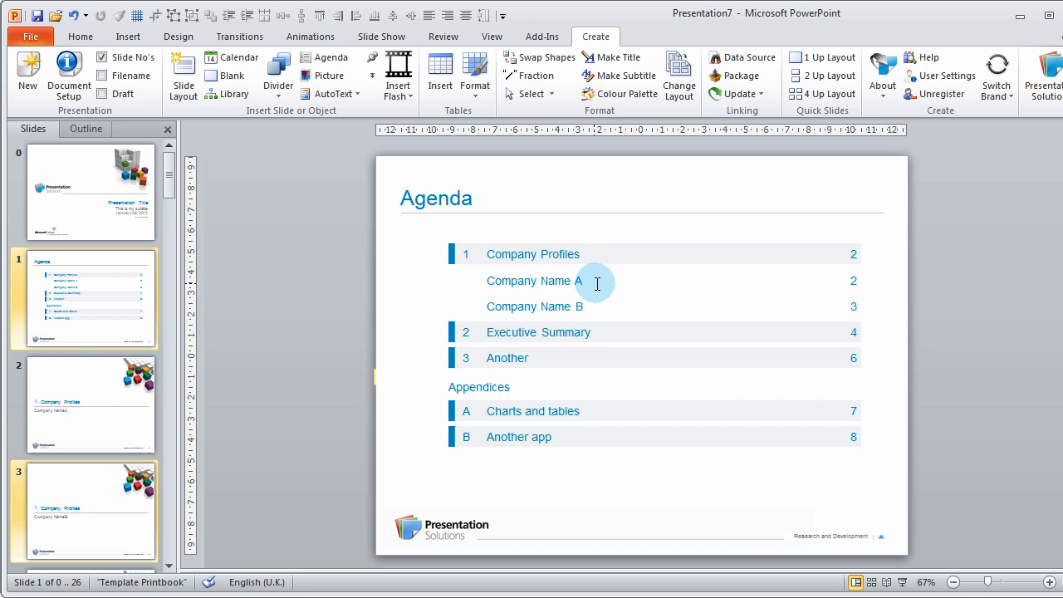
Regenerate the agenda from the divider slides with sub-sections and with the appendices included in a second column
click(326, 58)
click(465, 390)
click(465, 407)
click(478, 427)
click(545, 520)
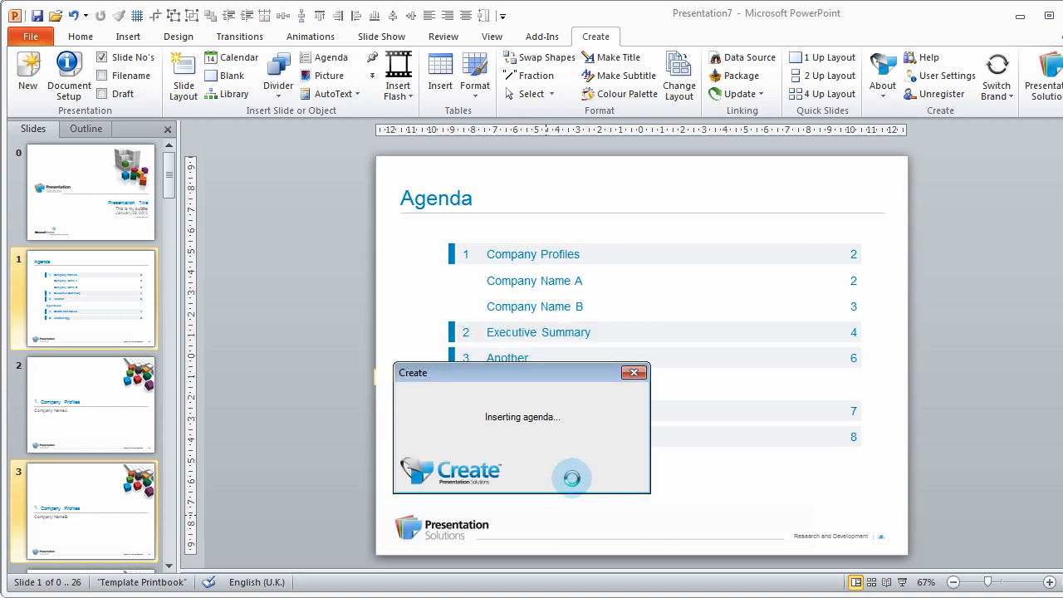
click(565, 492)
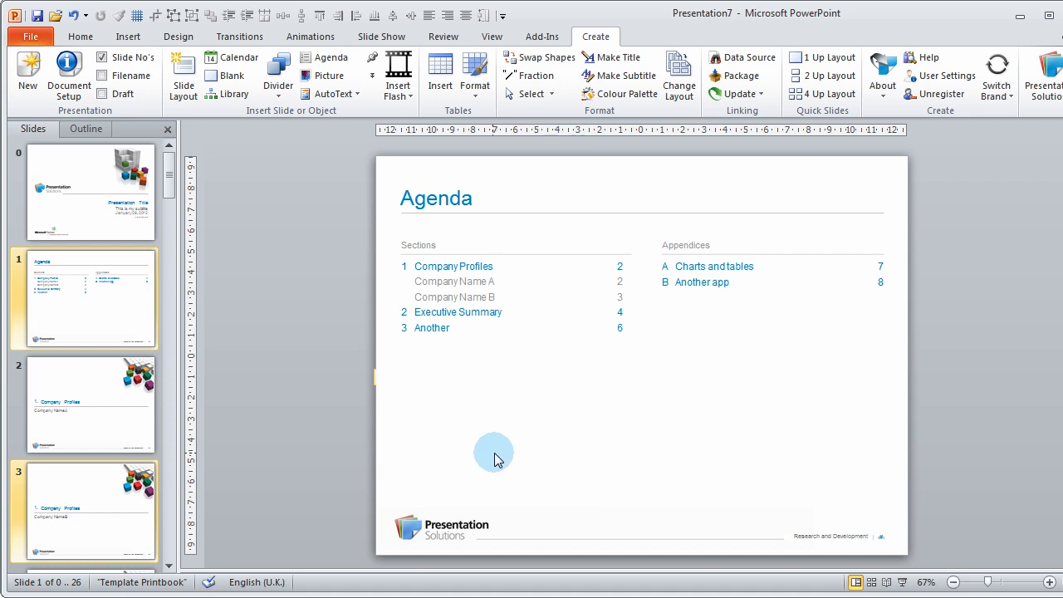
Insert a calendar slide after the agenda, with weeks starting on Monday and months starting from January 2012
click(224, 58)
drag(103, 216, 374, 186)
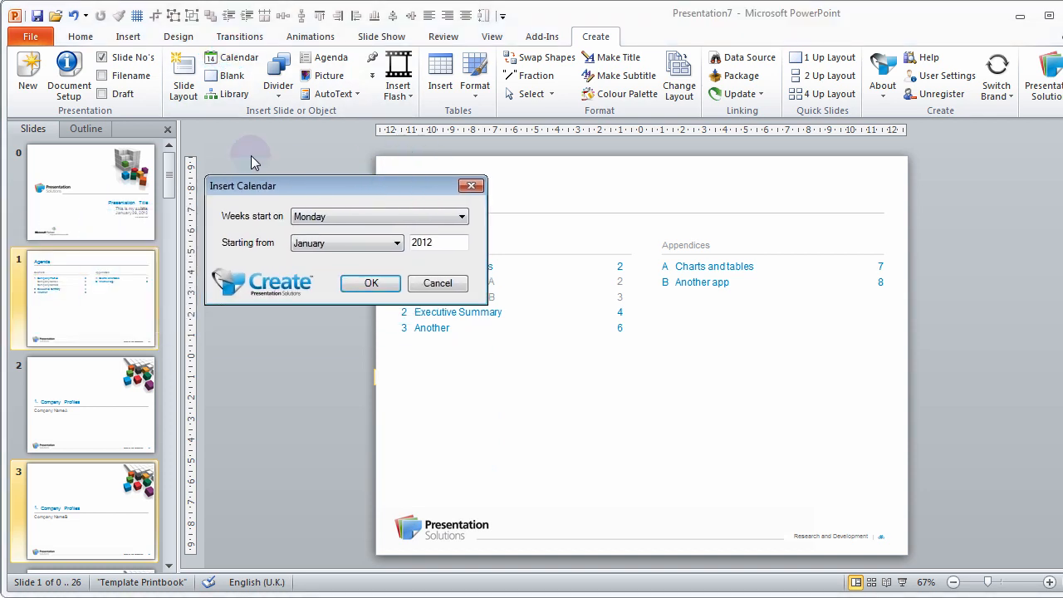
click(370, 283)
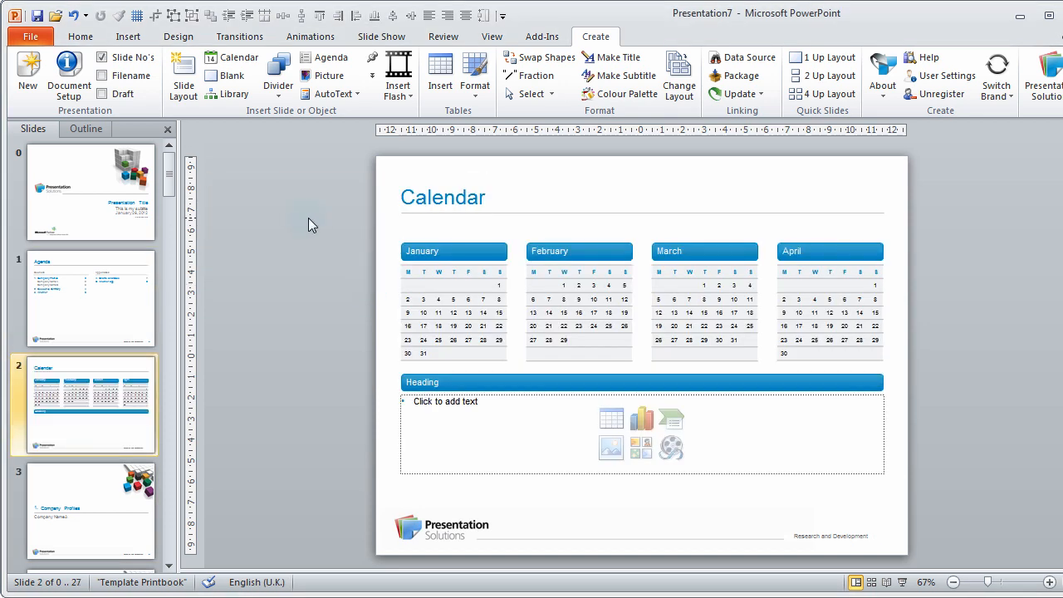
Highlight 5 January in blue and 21 January in green on the calendar using the Colour Palette
click(453, 301)
scroll(455, 303, up, 4)
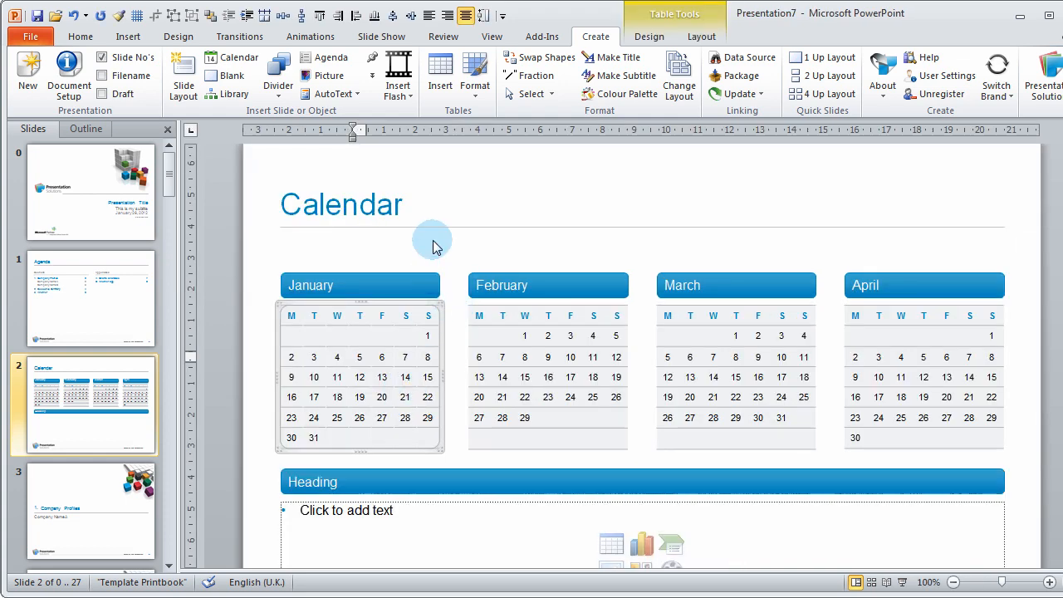
click(607, 94)
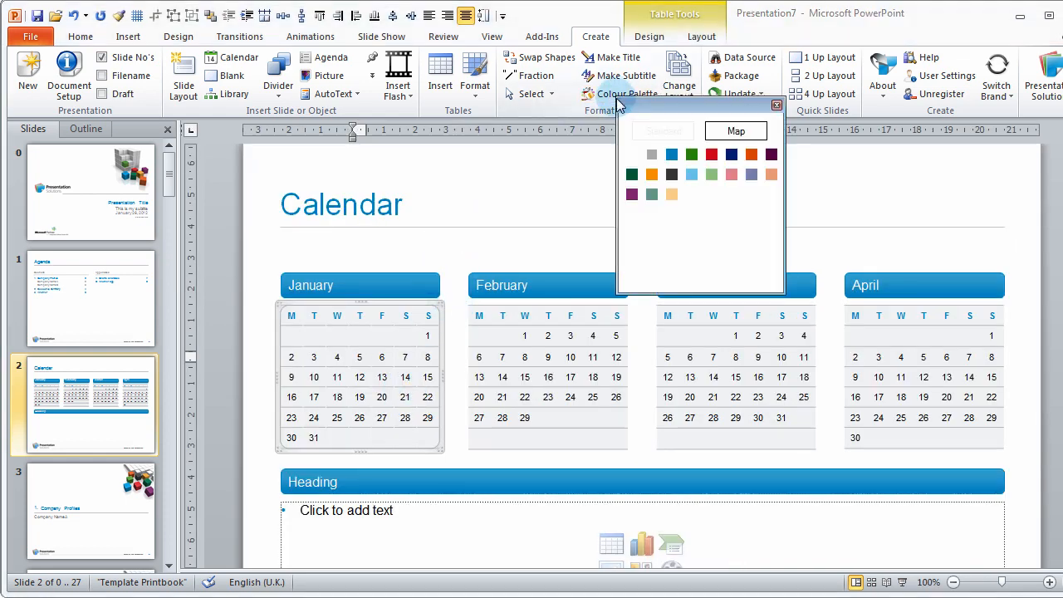
click(671, 156)
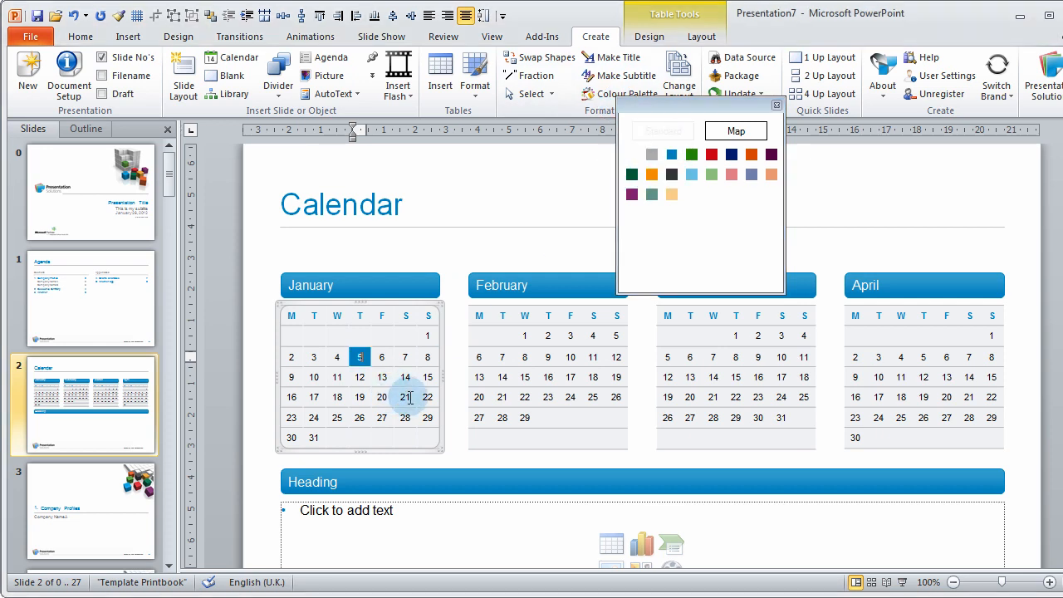
click(405, 393)
click(689, 153)
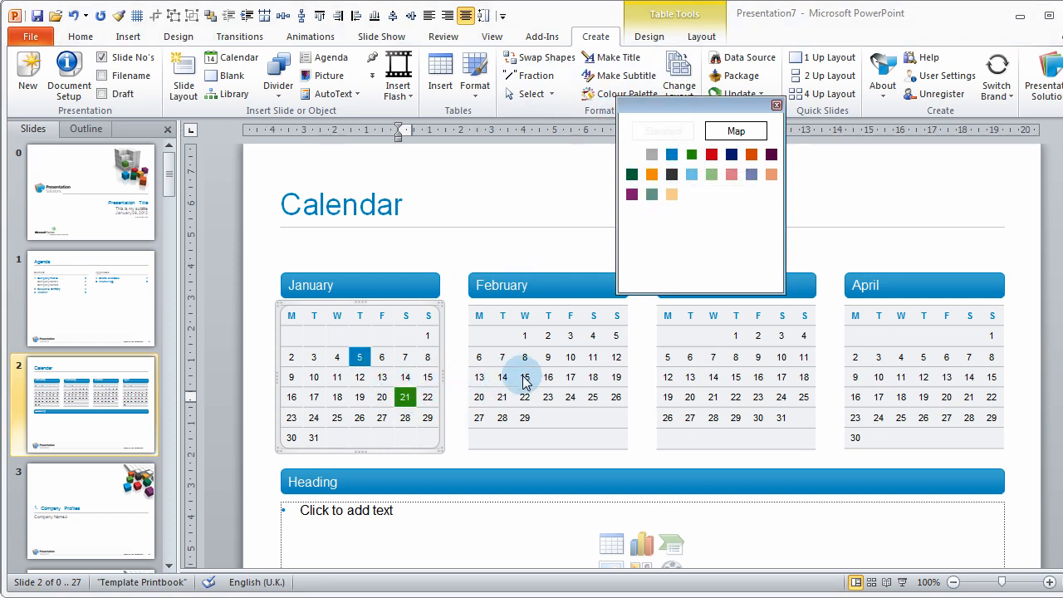
click(776, 105)
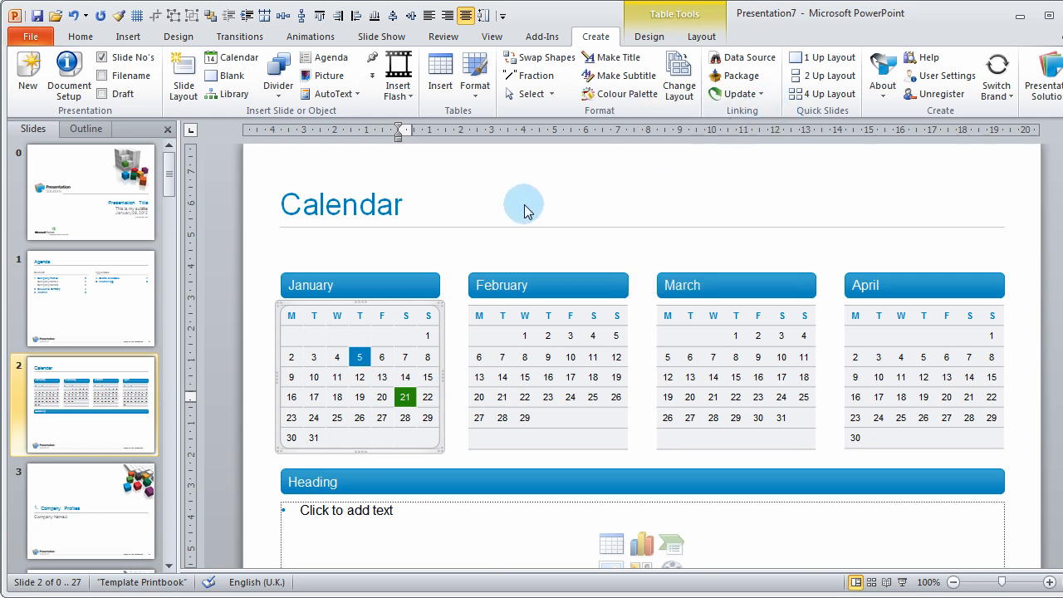
Highlight the week of 13 to 19 February in red on the calendar using the selected-cells table formatting
drag(479, 376, 629, 376)
click(475, 83)
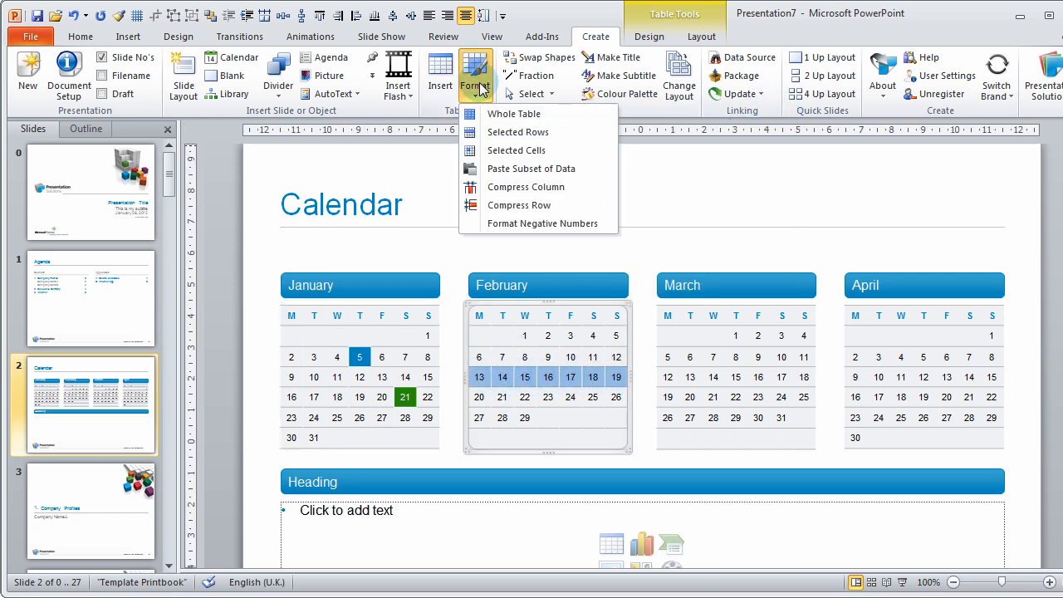
click(517, 151)
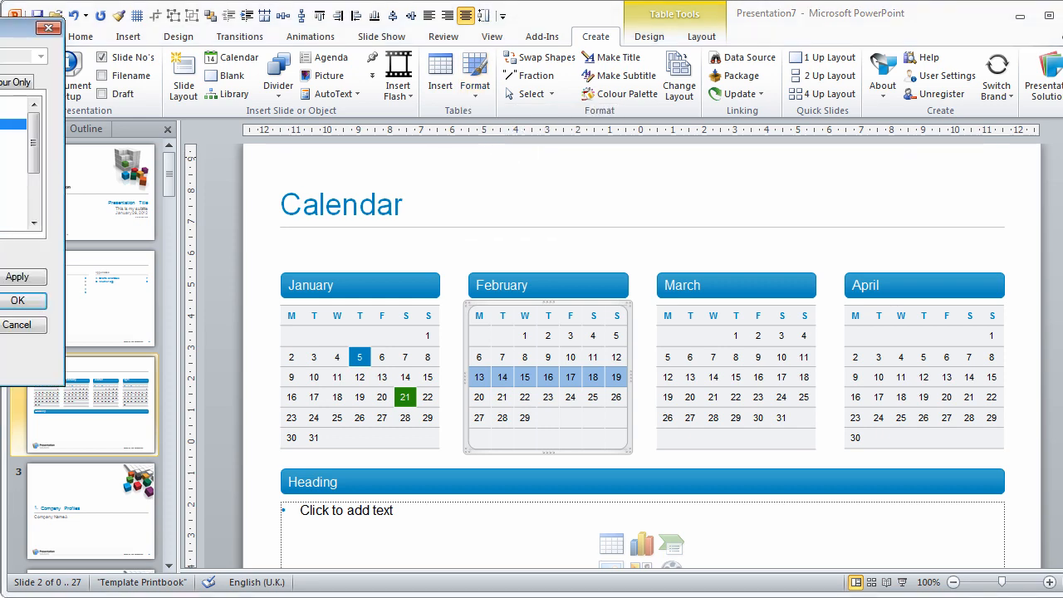
click(17, 301)
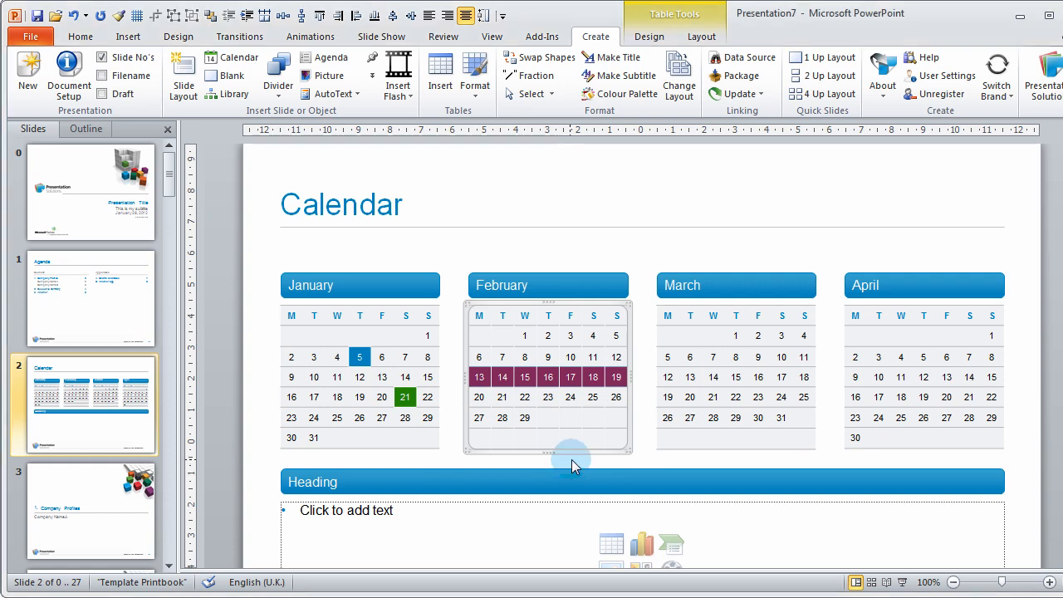
click(640, 444)
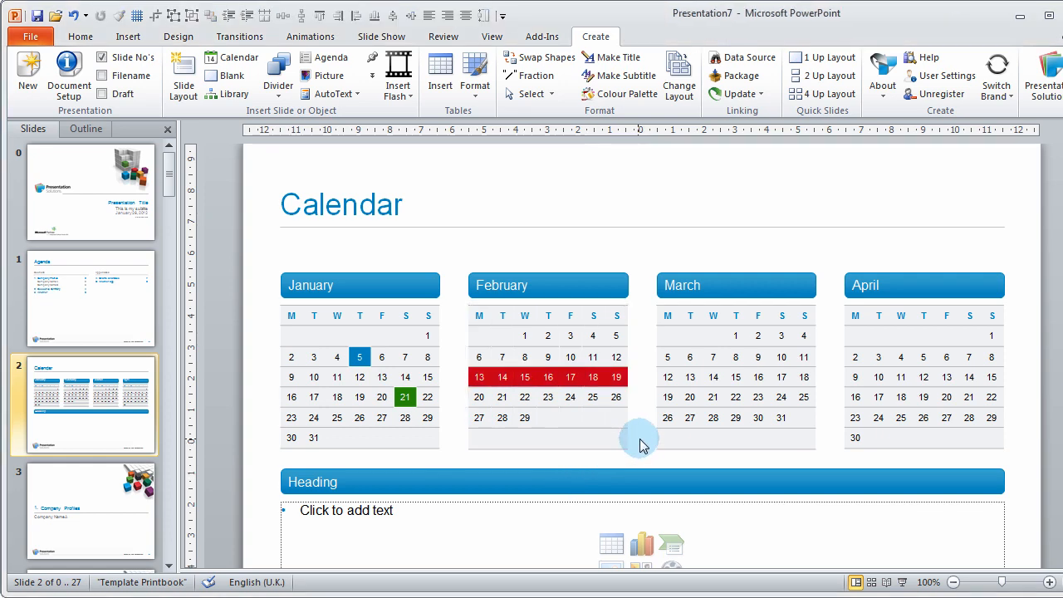
ctrl+scroll(562, 325, up, 5)
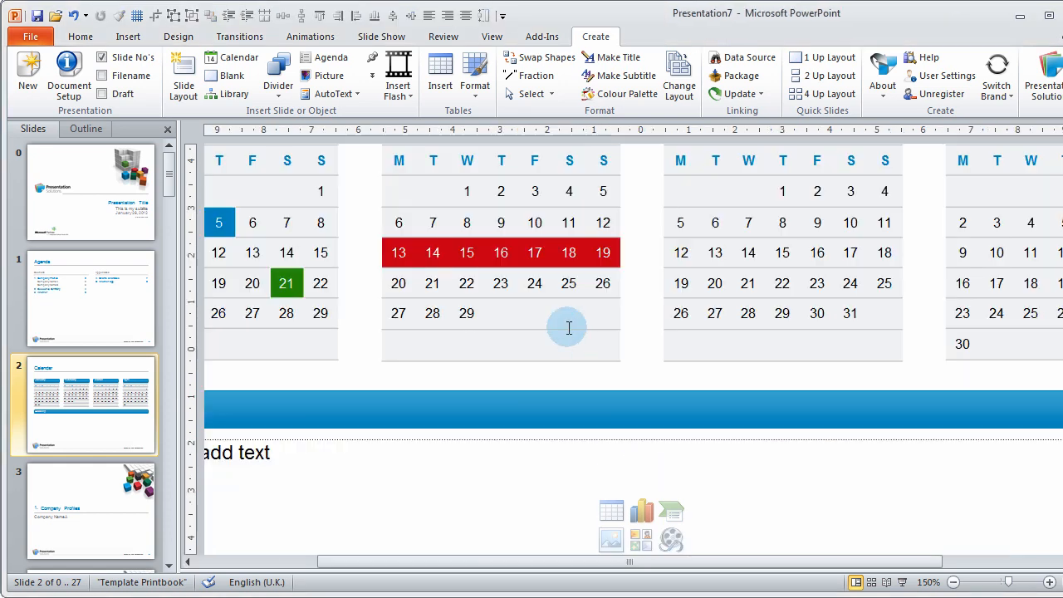
ctrl+scroll(569, 329, down, 7)
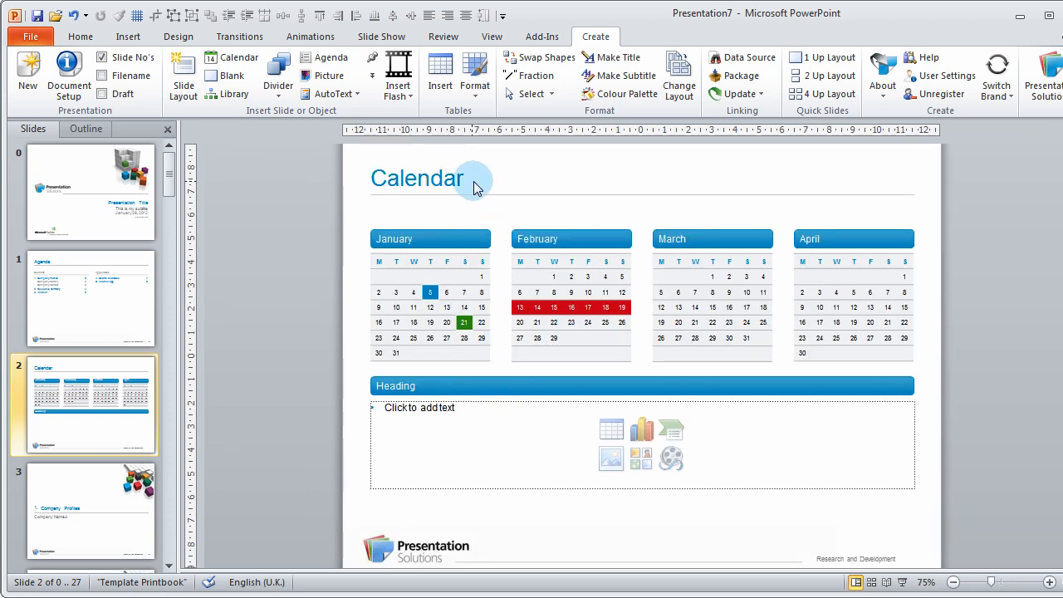
Add an AutoText subtitle under the Calendar title and an AutoText source line below the content area
click(346, 93)
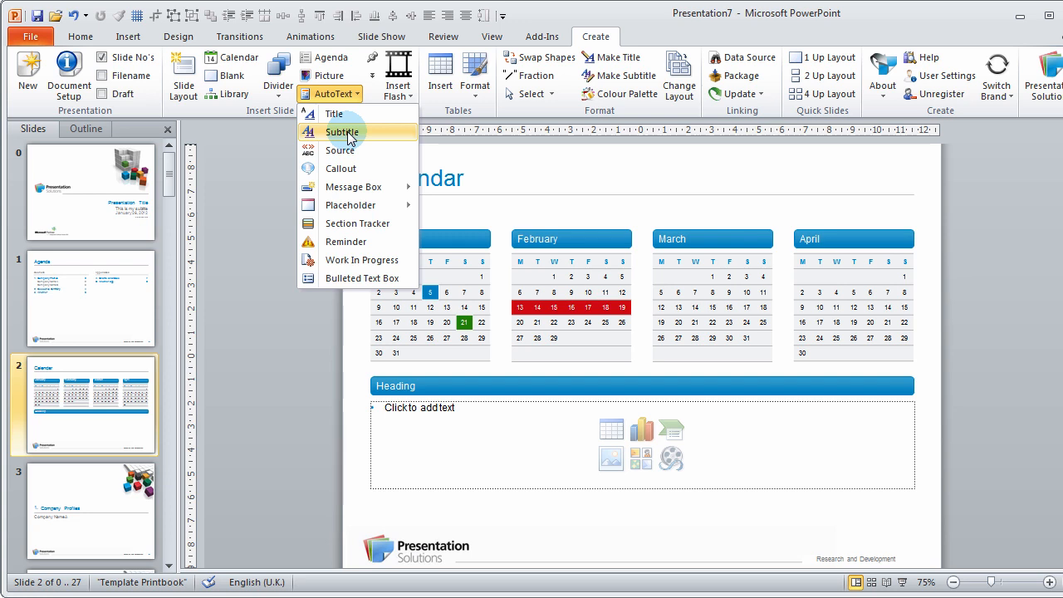
click(347, 131)
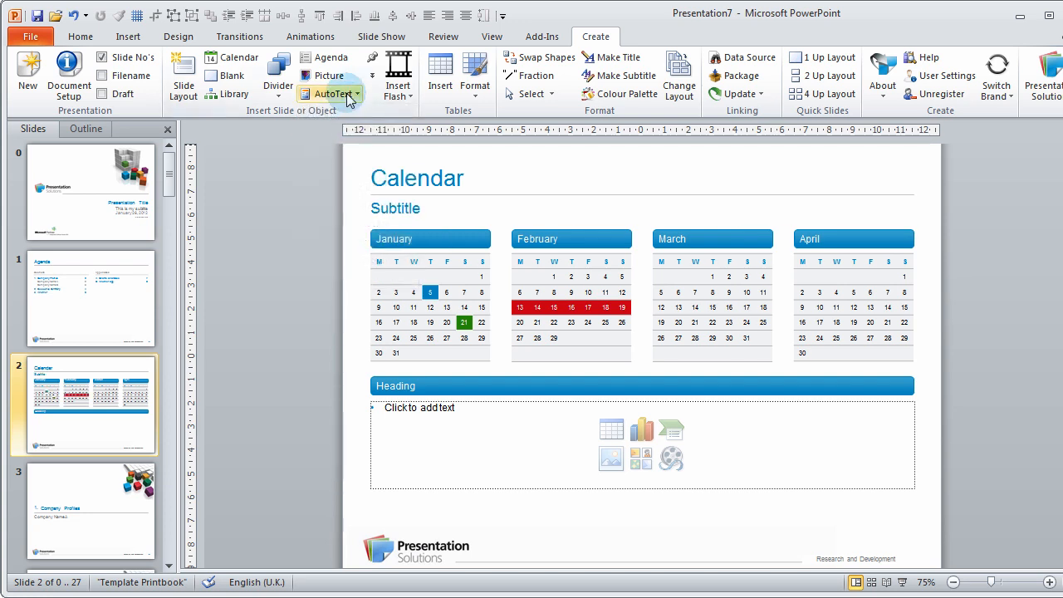
click(397, 207)
click(339, 98)
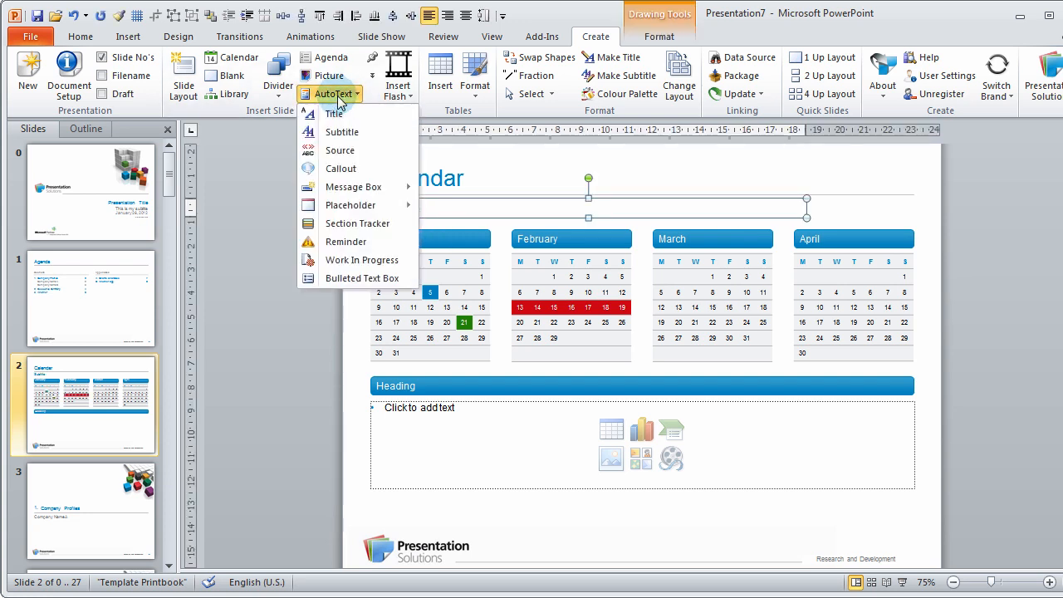
click(344, 151)
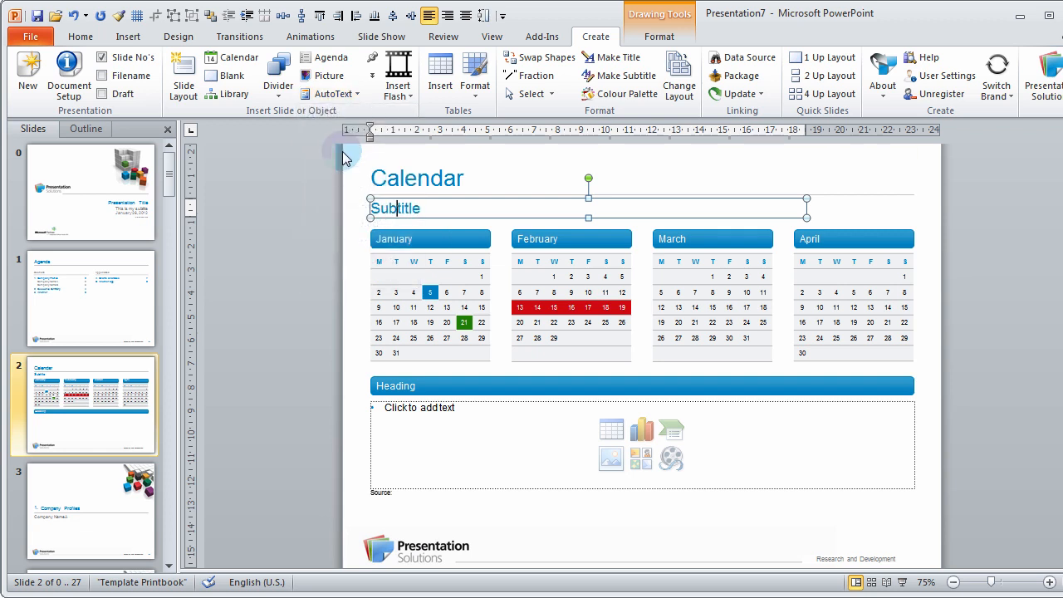
click(384, 492)
Add a full-width AutoText message box beneath the source line on the calendar slide
click(335, 100)
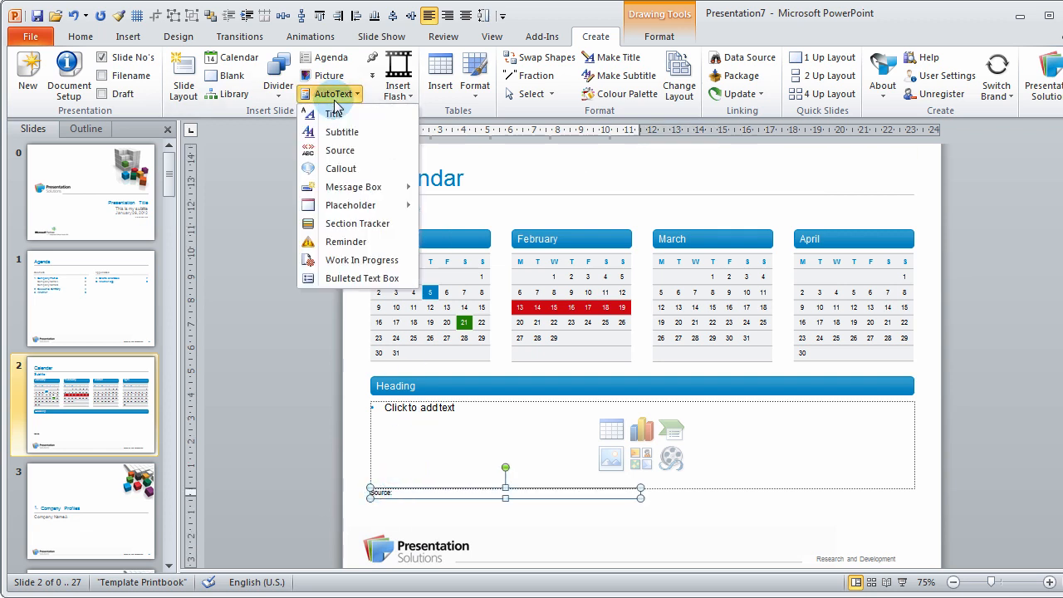
mouse_move(348, 196)
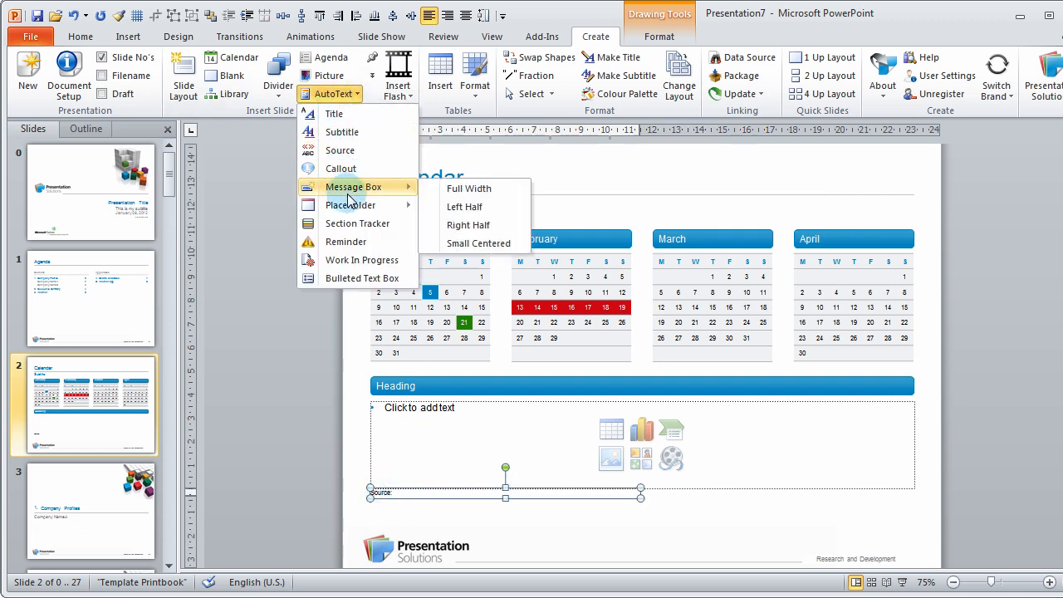
click(490, 189)
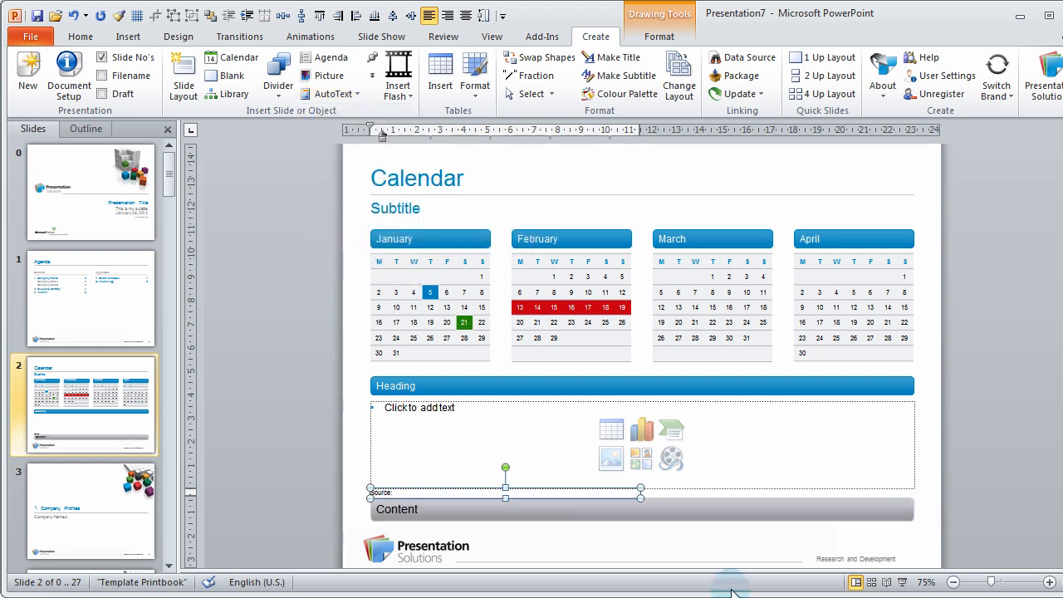
click(731, 515)
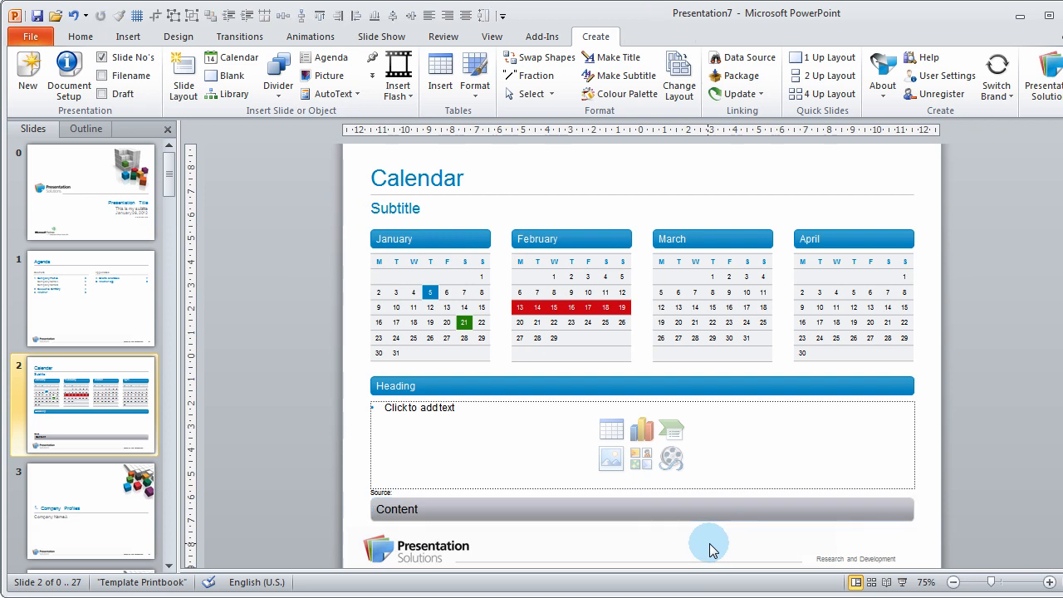
double_click(413, 510)
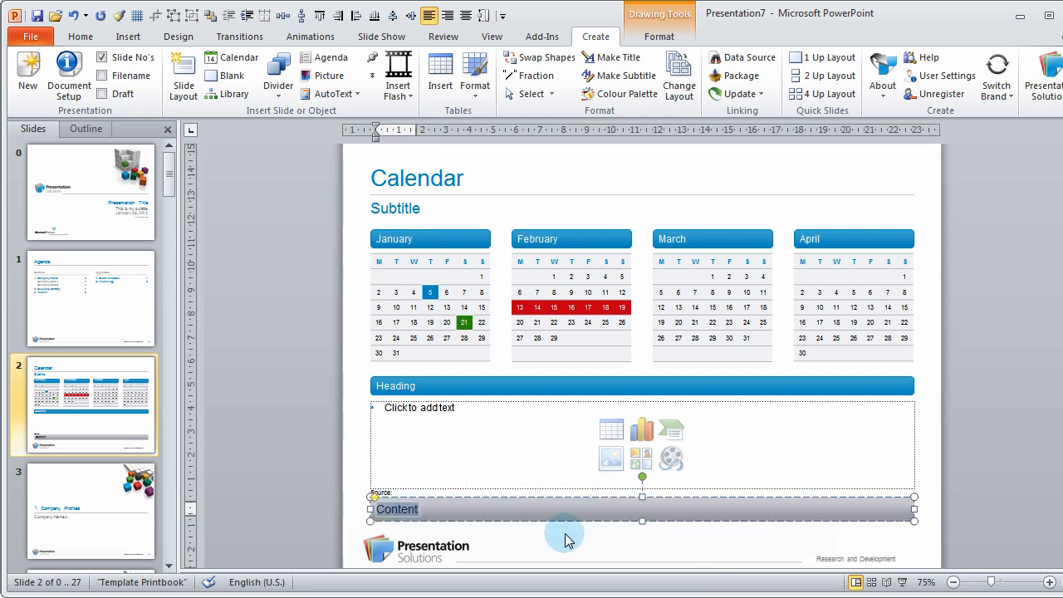
click(624, 549)
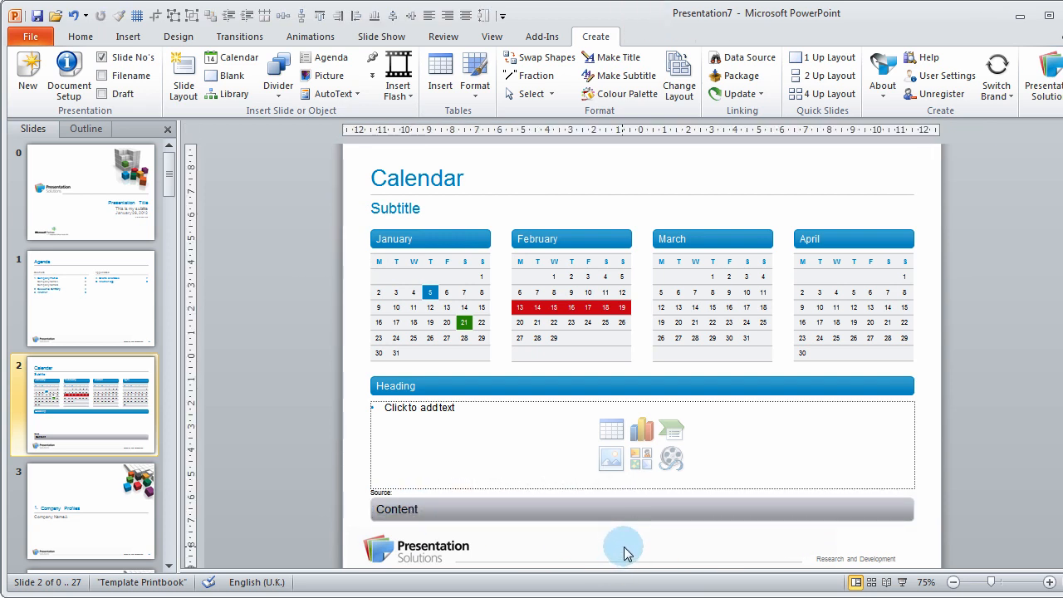
On slide 12, delete the large unformatted table under the upper-right heading
click(88, 316)
scroll(102, 352, down, 2)
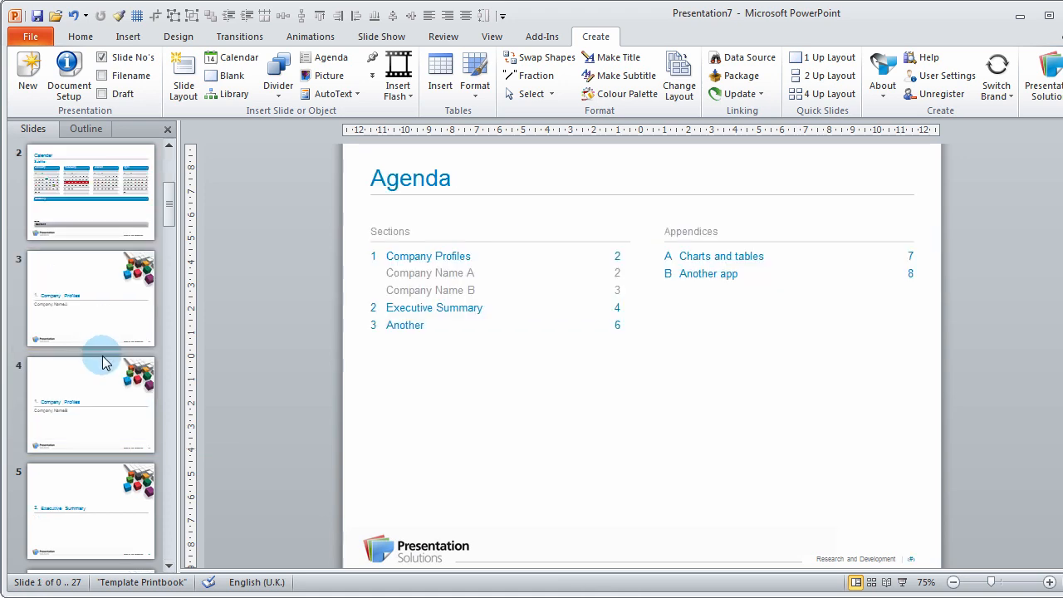
scroll(102, 363, down, 8)
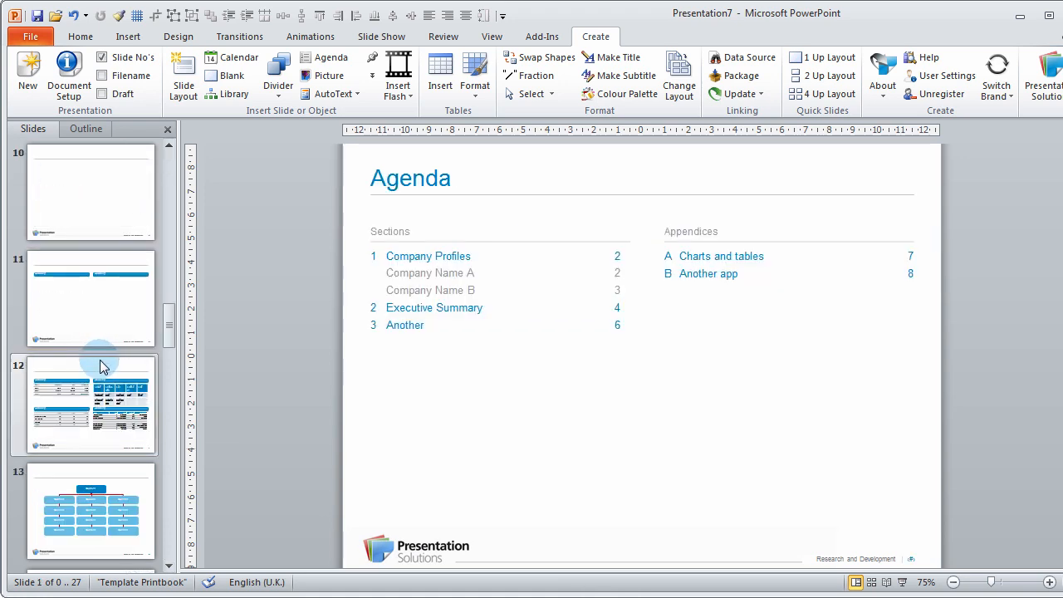
scroll(102, 367, down, 1)
click(56, 292)
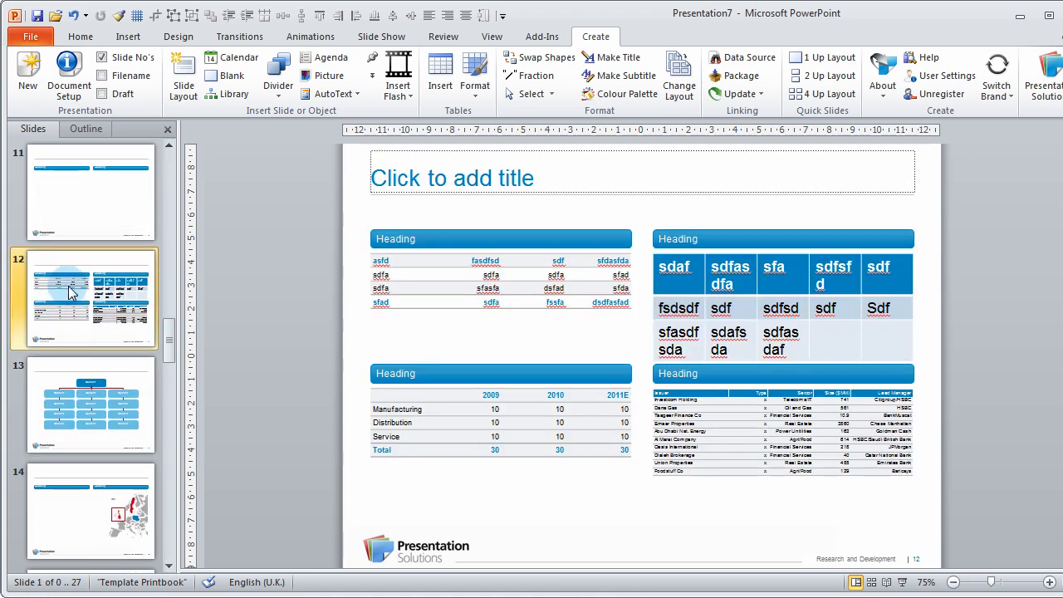
click(754, 308)
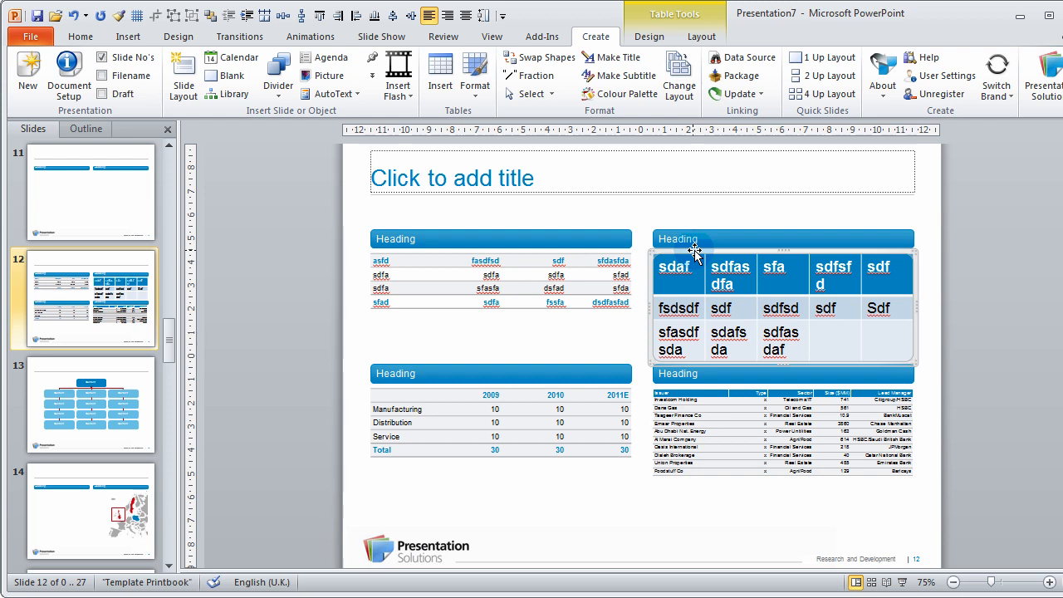
scroll(694, 252, down, 1)
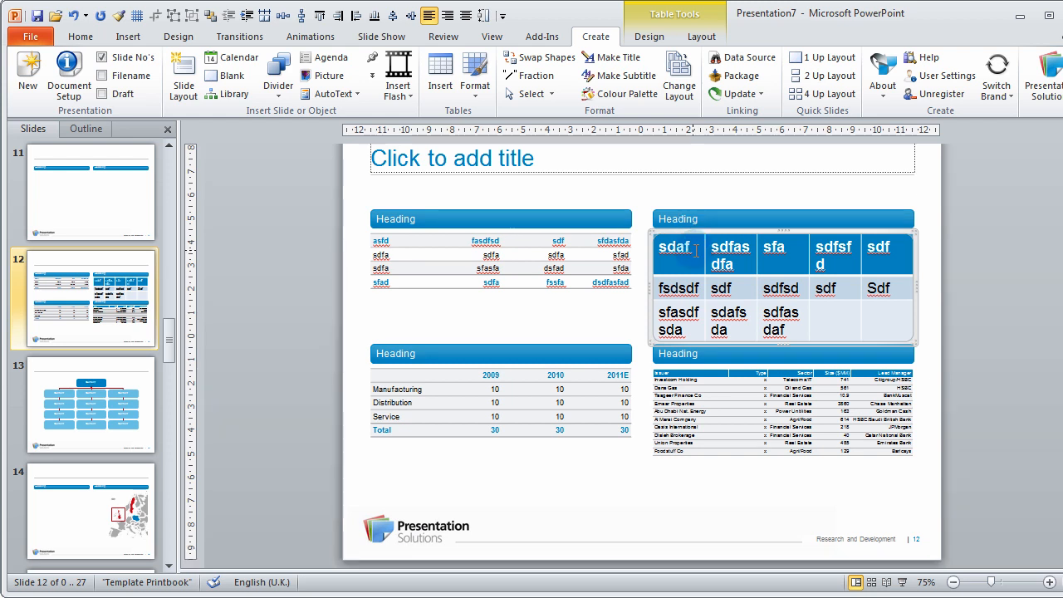
key(Delete)
click(698, 257)
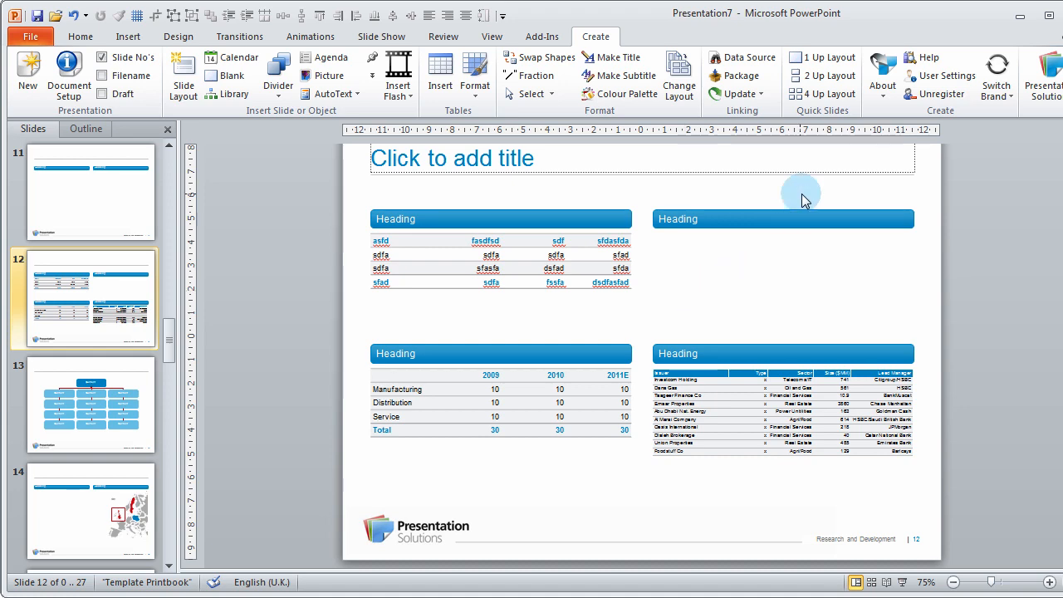
Change the layout of slide 12 to a callout layout with four headed content areas
click(678, 85)
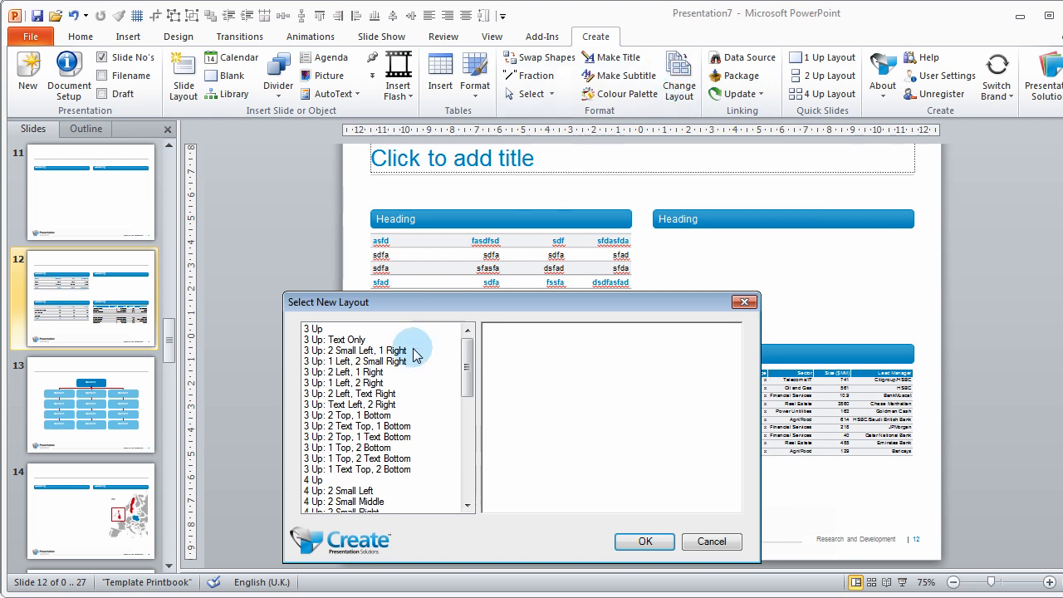
click(371, 383)
key(c)
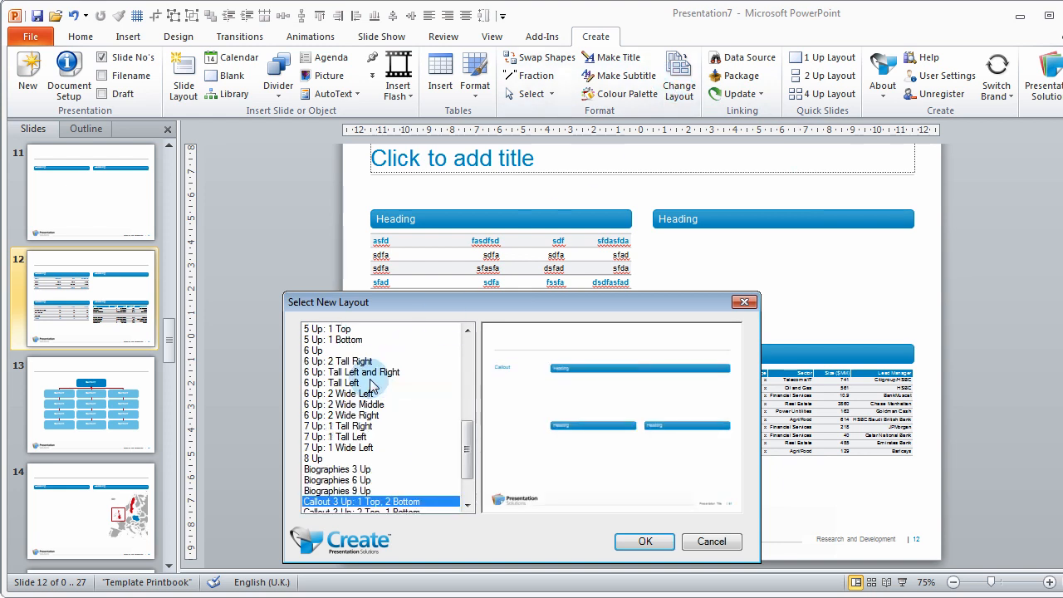
scroll(371, 392, down, 2)
click(352, 495)
click(645, 542)
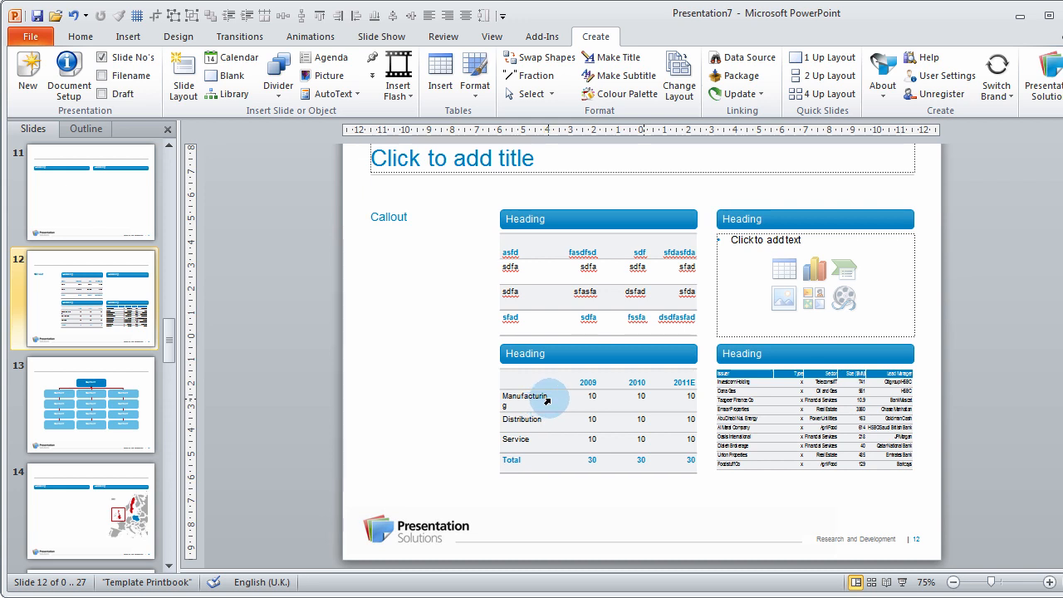
Widen the first column of the Manufacturing, Distribution and Service table so its labels fit on one line, and reduce the table's height
drag(549, 396, 565, 397)
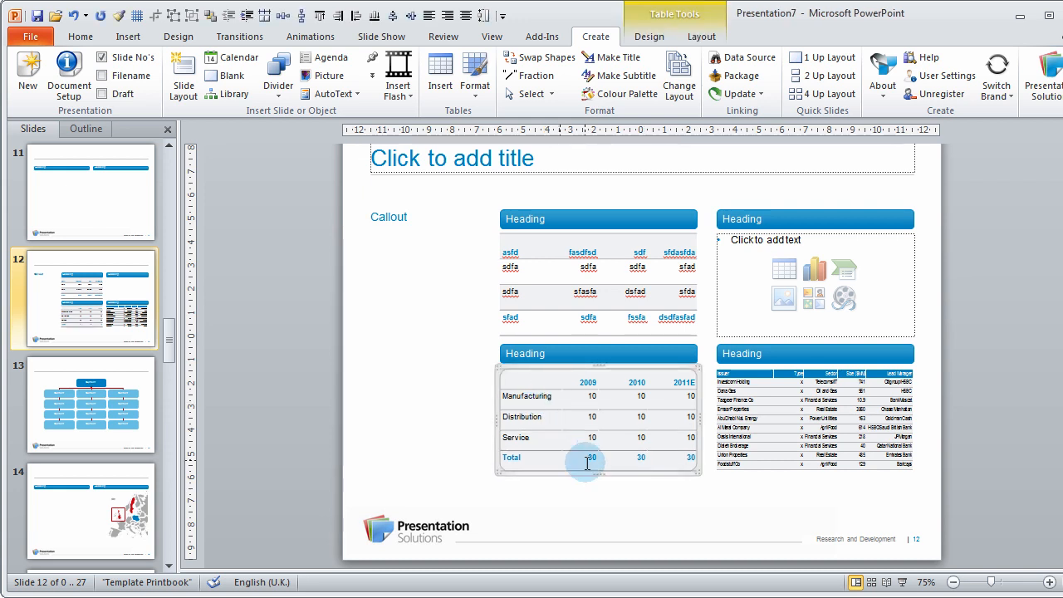
click(765, 521)
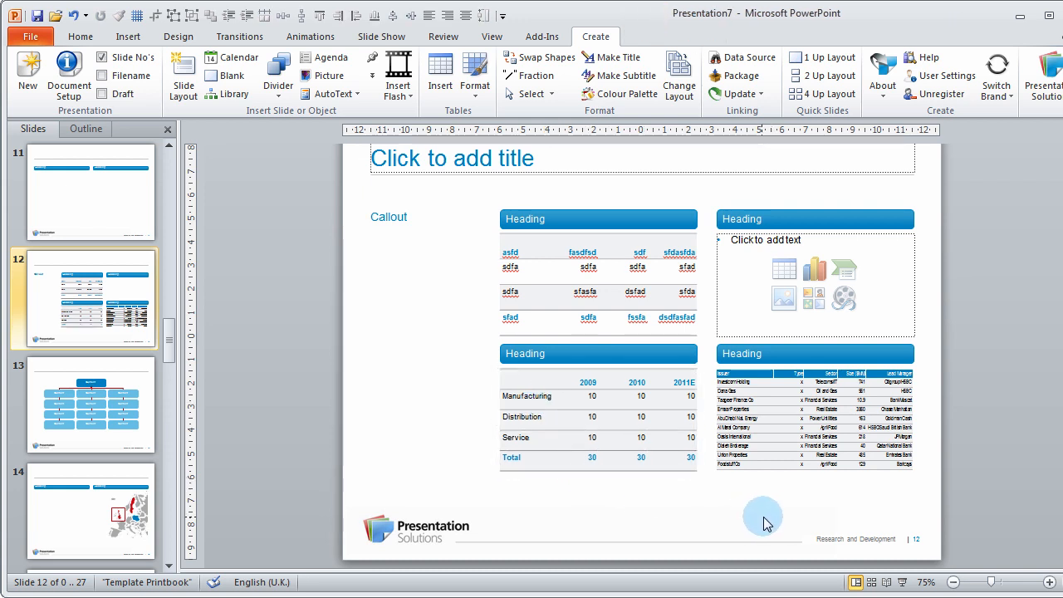
click(617, 405)
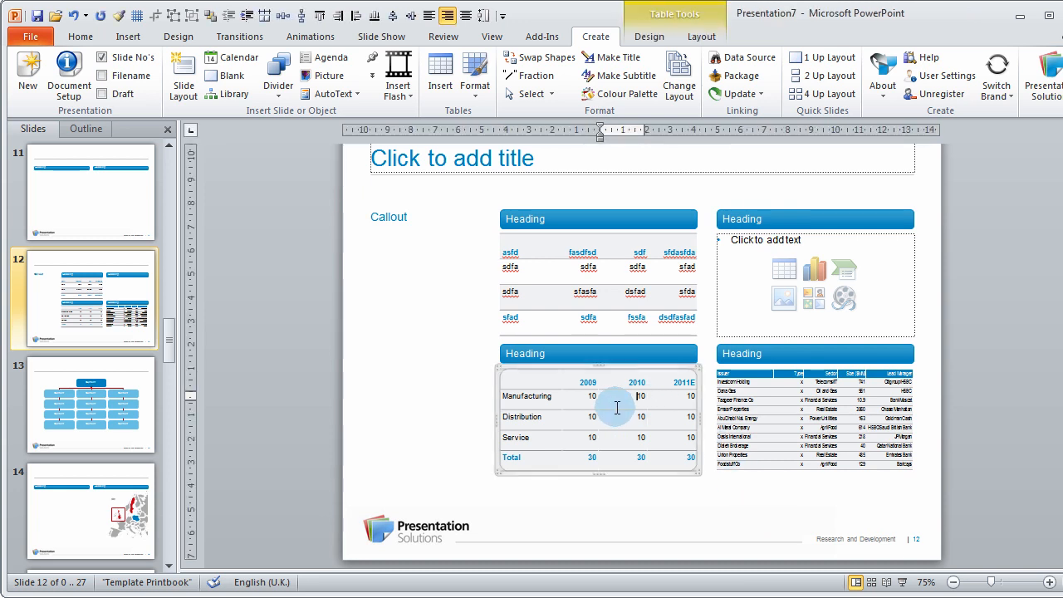
click(607, 473)
drag(604, 469, 612, 387)
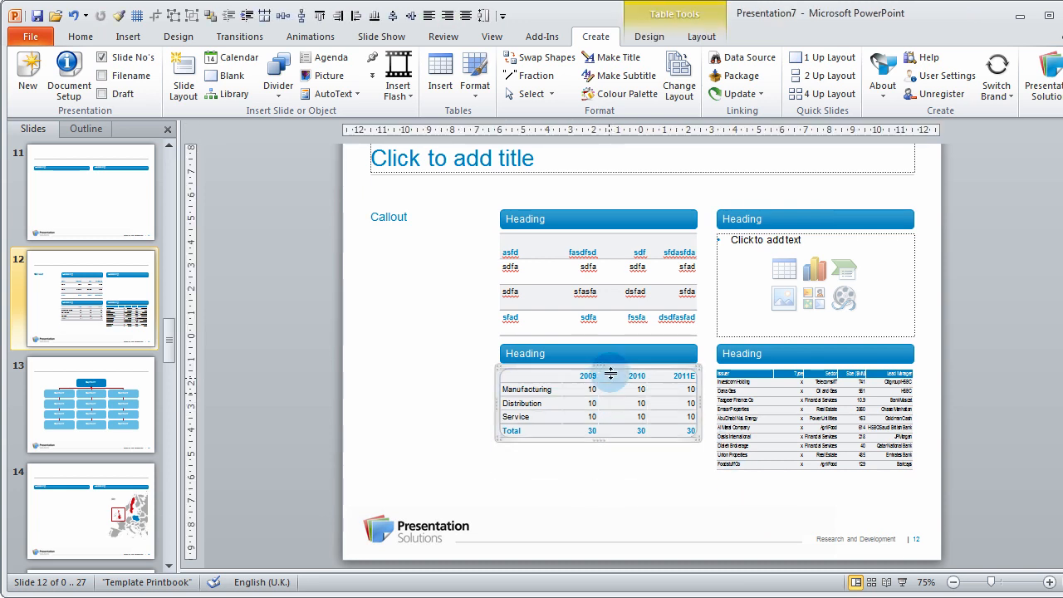
Reduce the height of the upper placeholder-text table so its rows are evenly compact
click(596, 304)
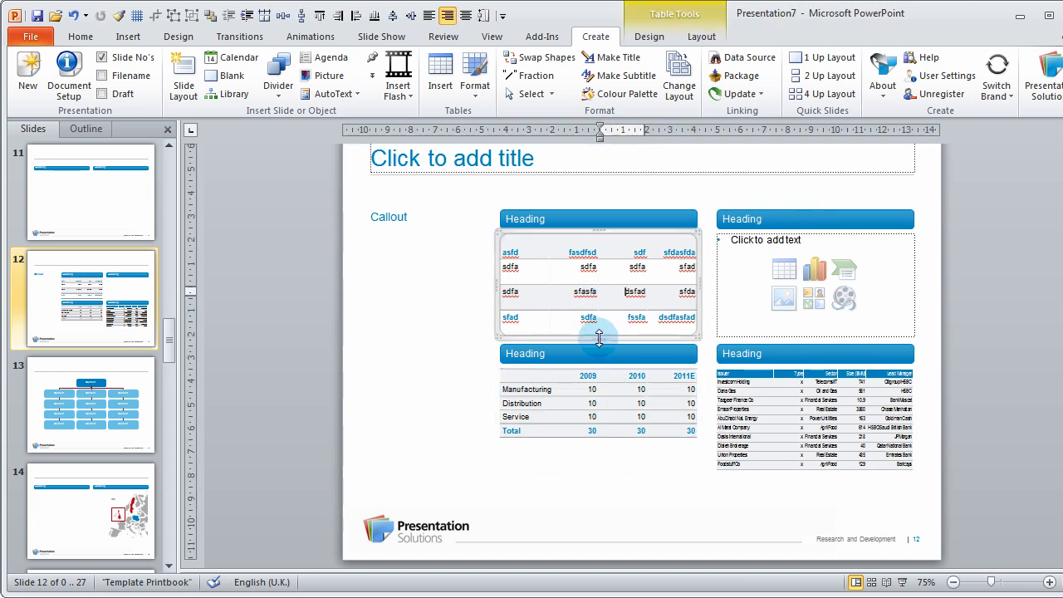
drag(598, 337, 605, 278)
click(652, 484)
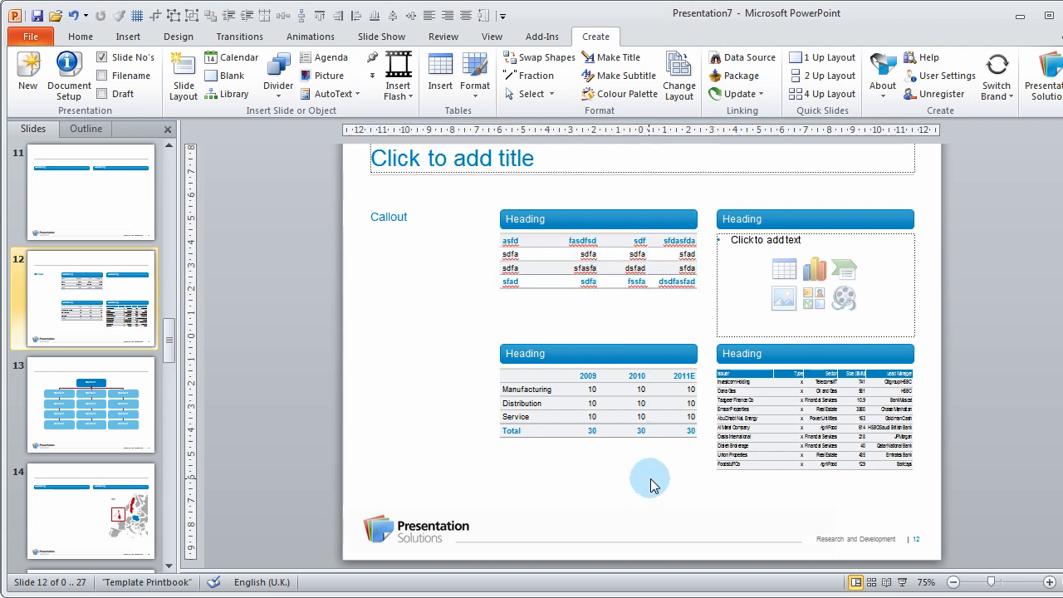
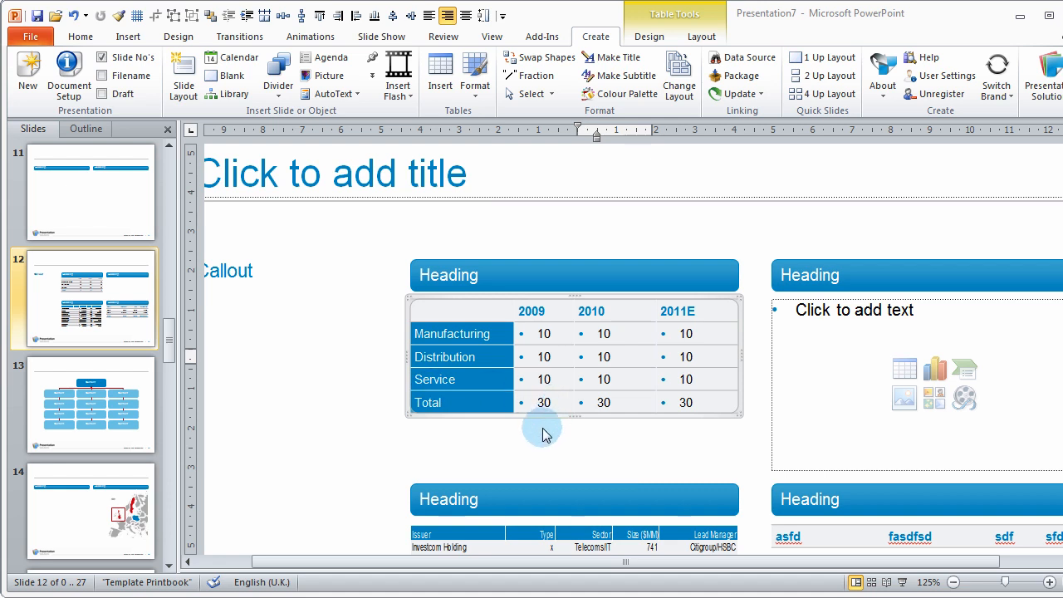
Apply the whole-table format "Numeric - no borders" to the Manufacturing, Distribution and Service table on slide 12
click(629, 454)
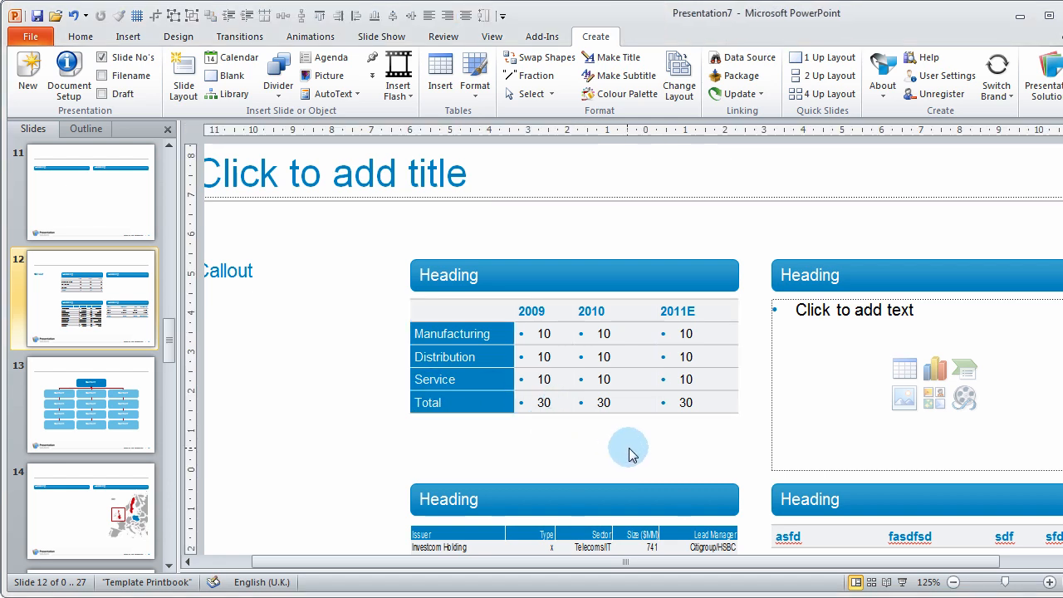
click(621, 335)
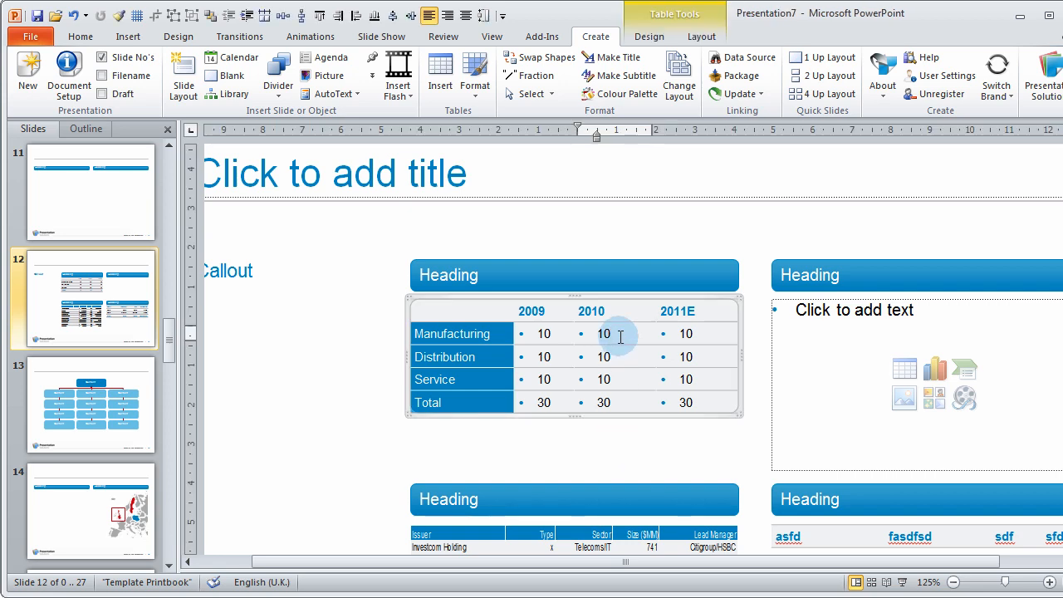
click(476, 85)
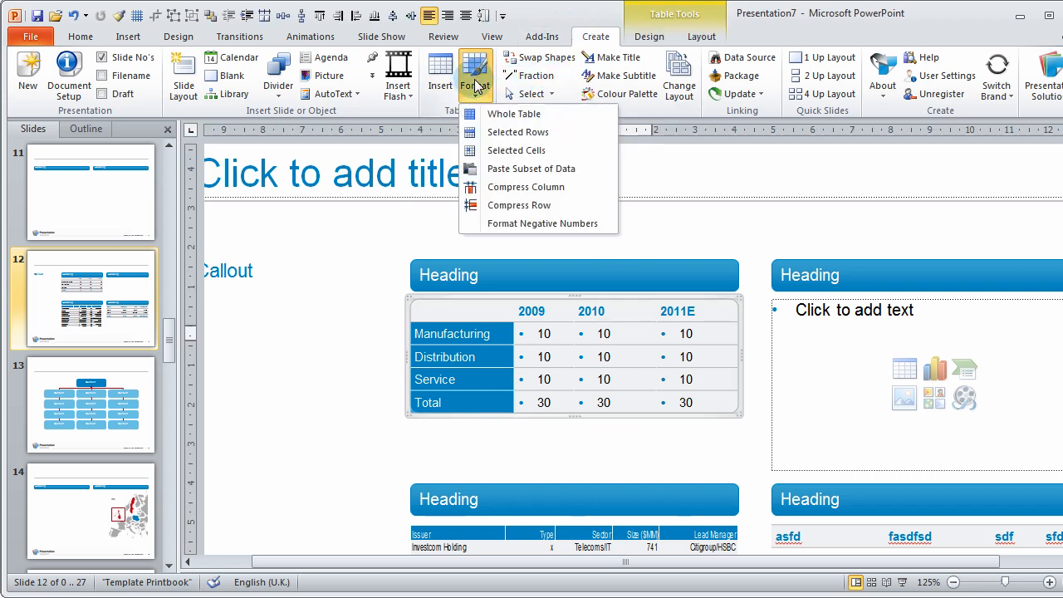
click(511, 114)
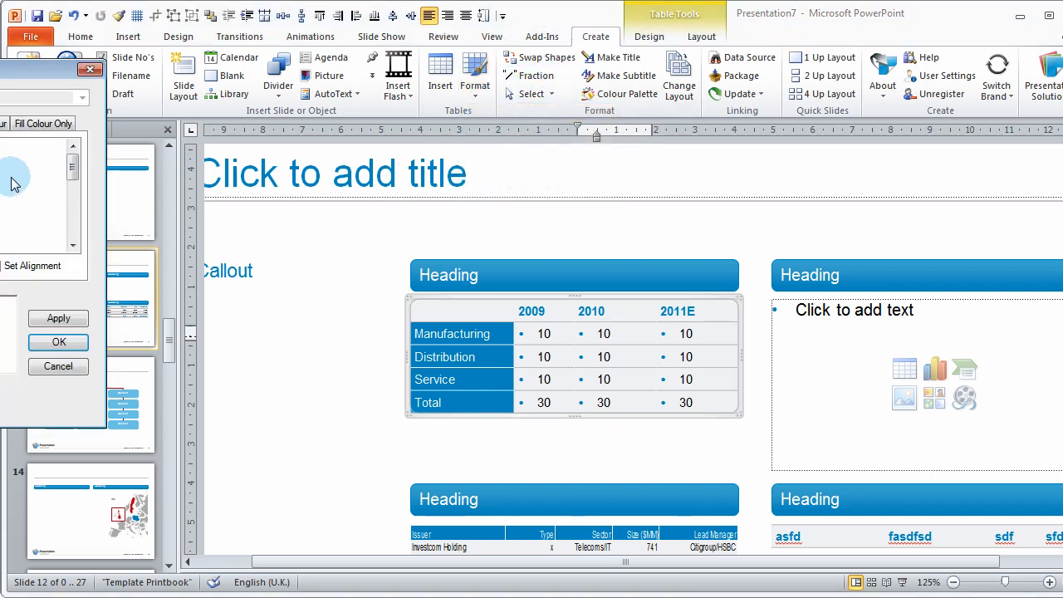
click(249, 270)
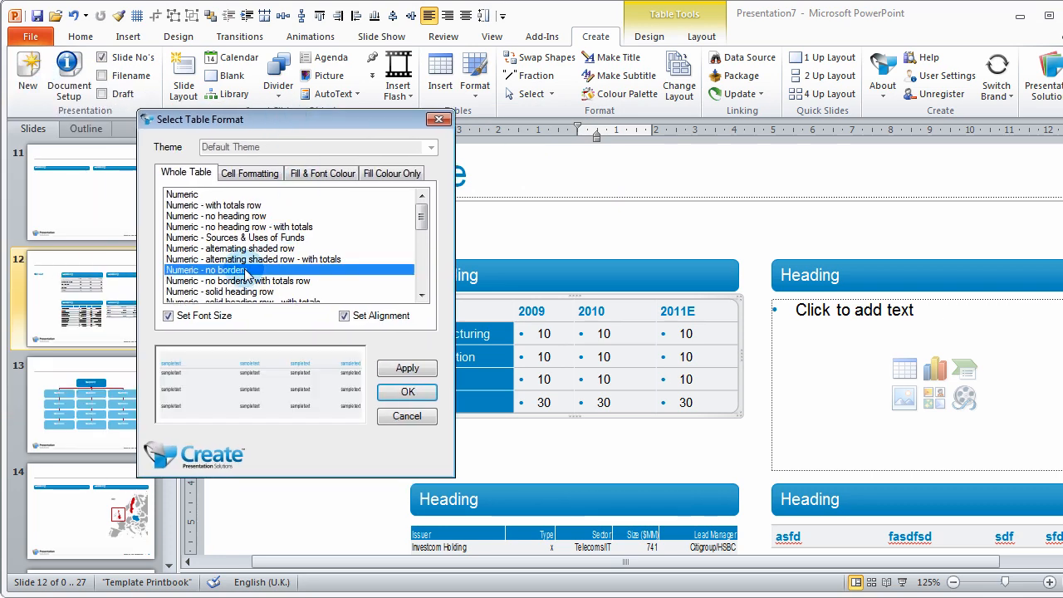
click(402, 394)
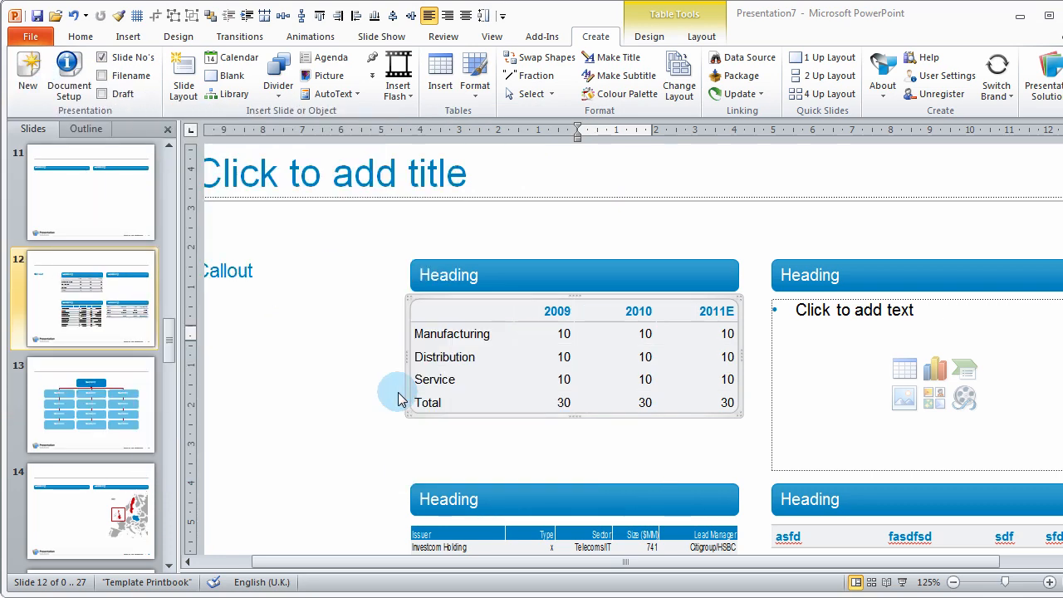
click(626, 449)
click(662, 443)
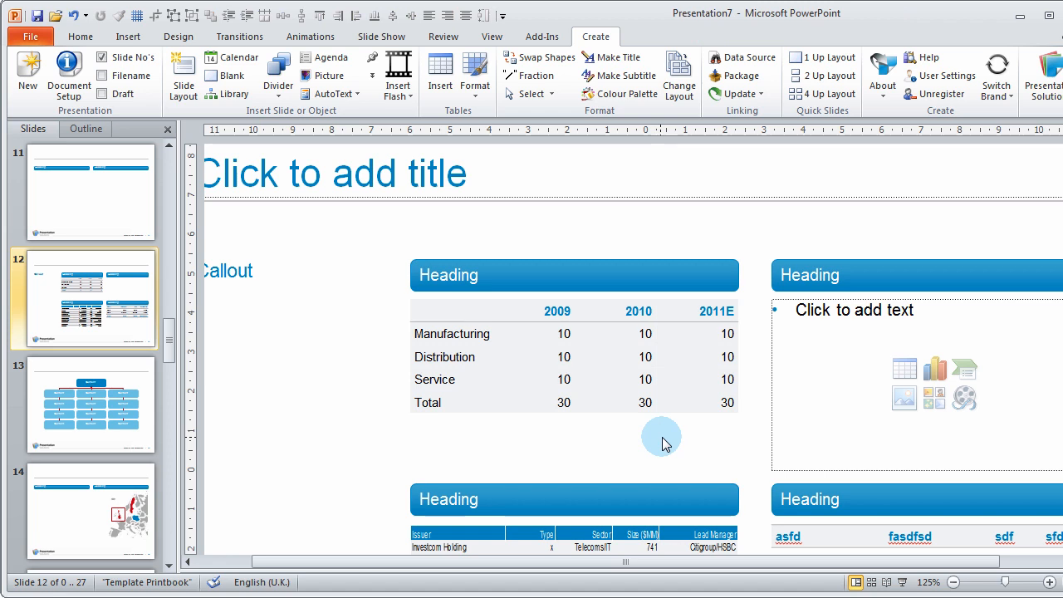
Format the Distribution row of the table with the Cool Navy fill and font colour
click(458, 359)
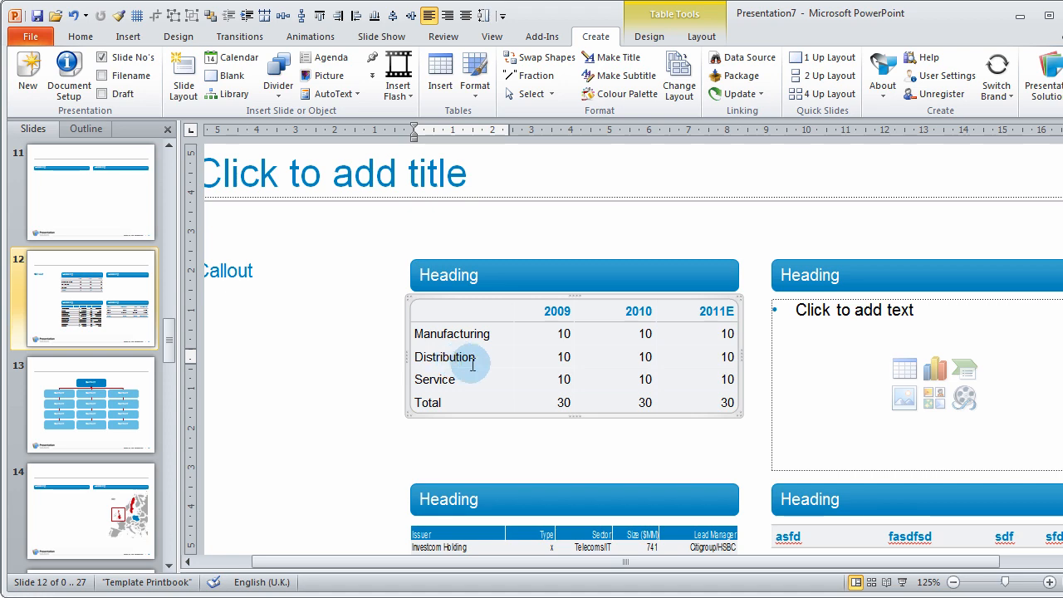
click(465, 85)
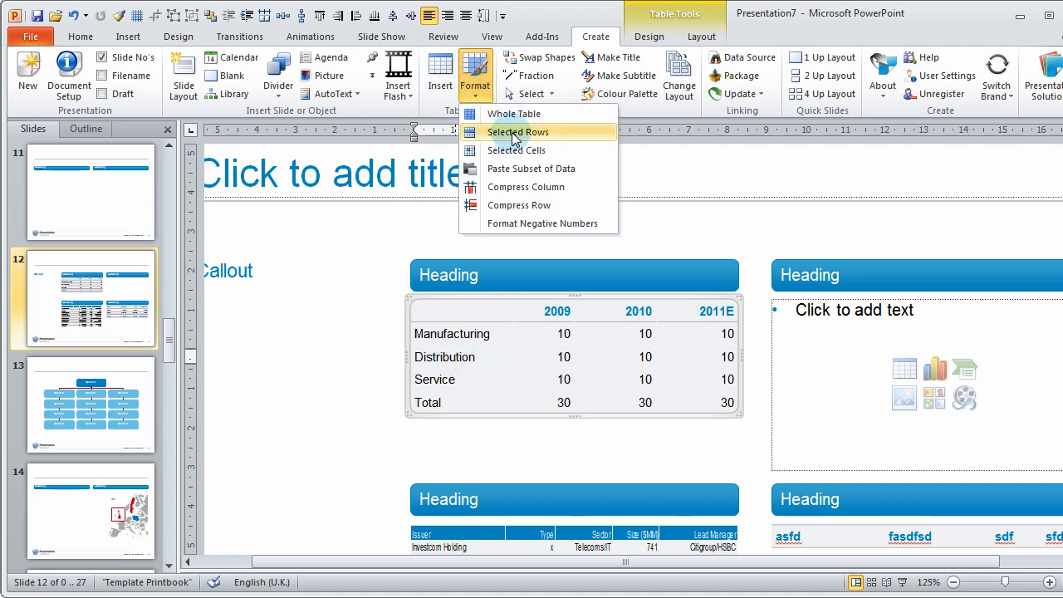
click(515, 131)
click(324, 178)
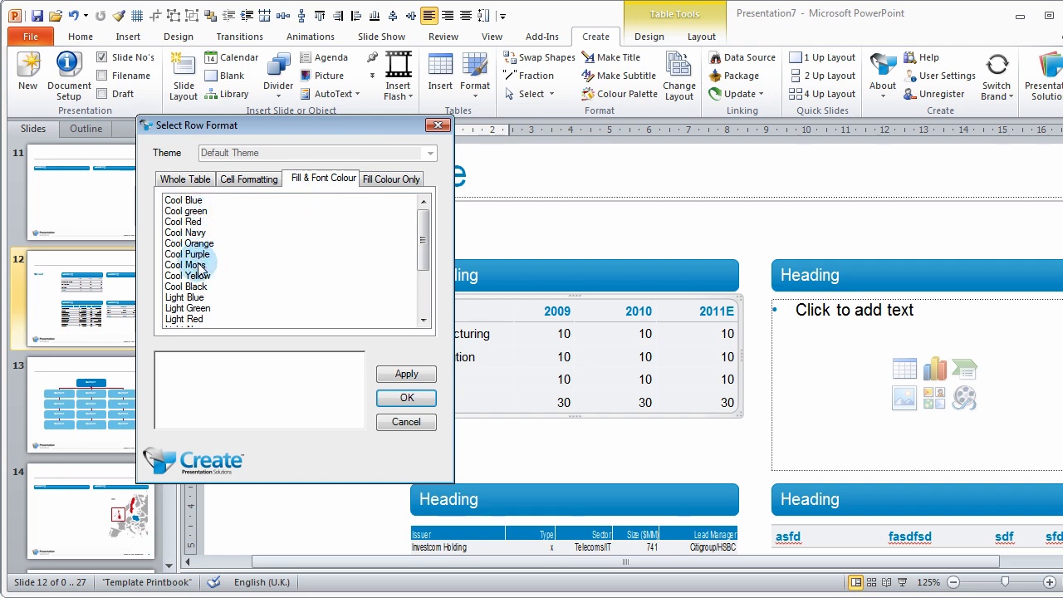
click(185, 233)
click(406, 398)
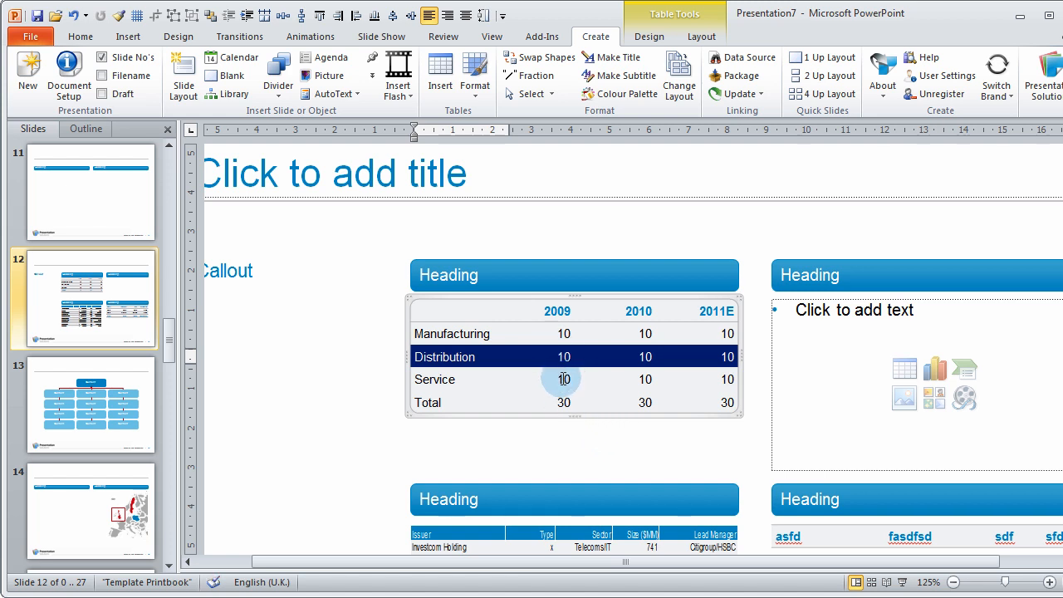
Format the 2009 cells of the Service and Total rows with the Cool Red fill and font colour
drag(564, 379, 563, 402)
click(475, 83)
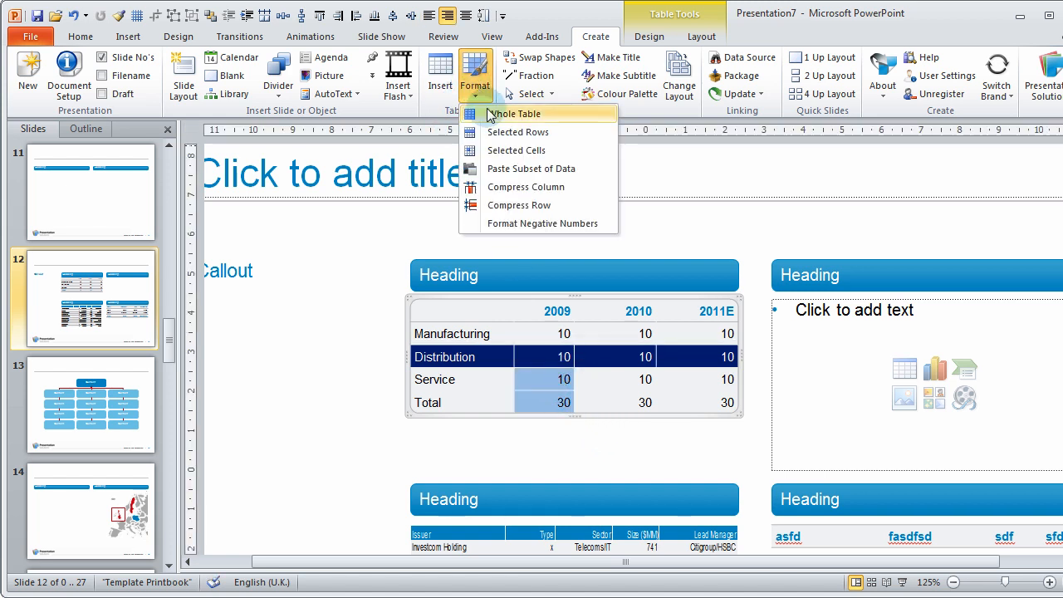
click(498, 152)
drag(33, 111, 230, 130)
click(214, 183)
click(73, 225)
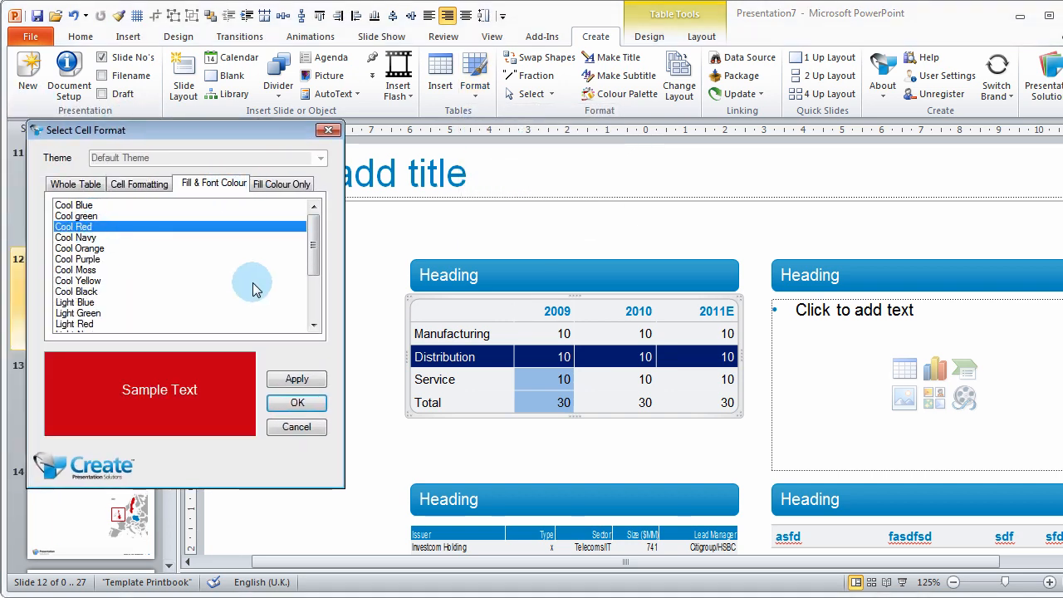
click(297, 402)
click(579, 461)
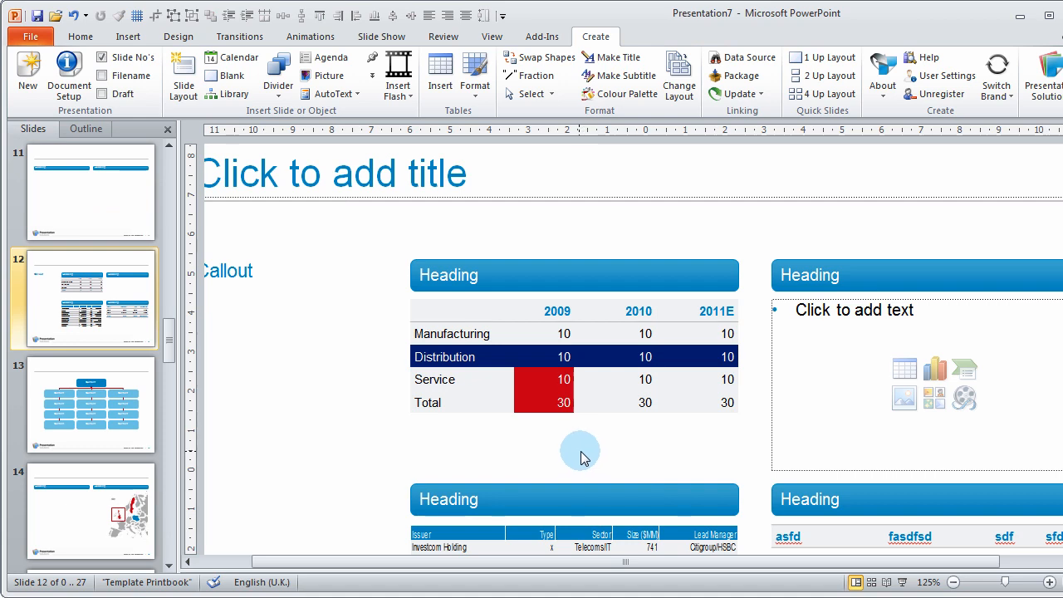
Move the Executive Summary divider slide to directly after the Calendar slide, ahead of the Company Profiles dividers
scroll(582, 456, down, 2)
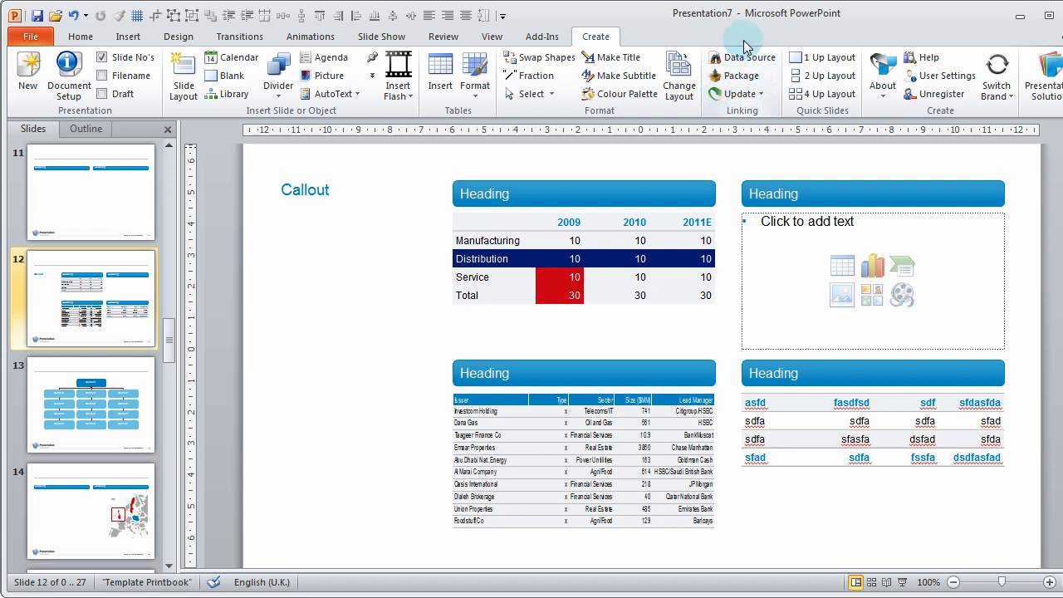
click(760, 94)
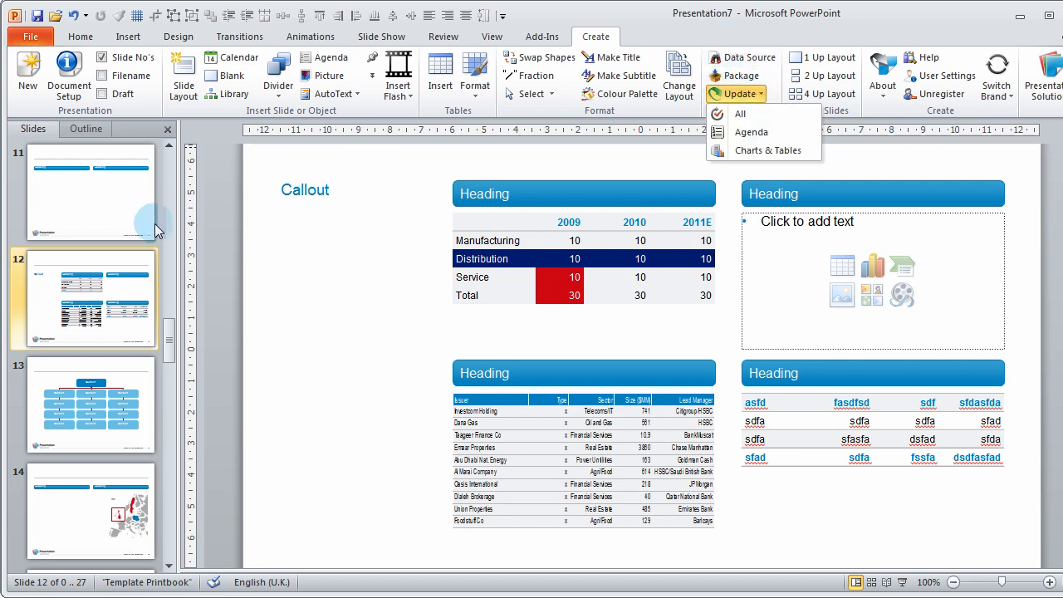
drag(170, 336, 171, 154)
click(102, 297)
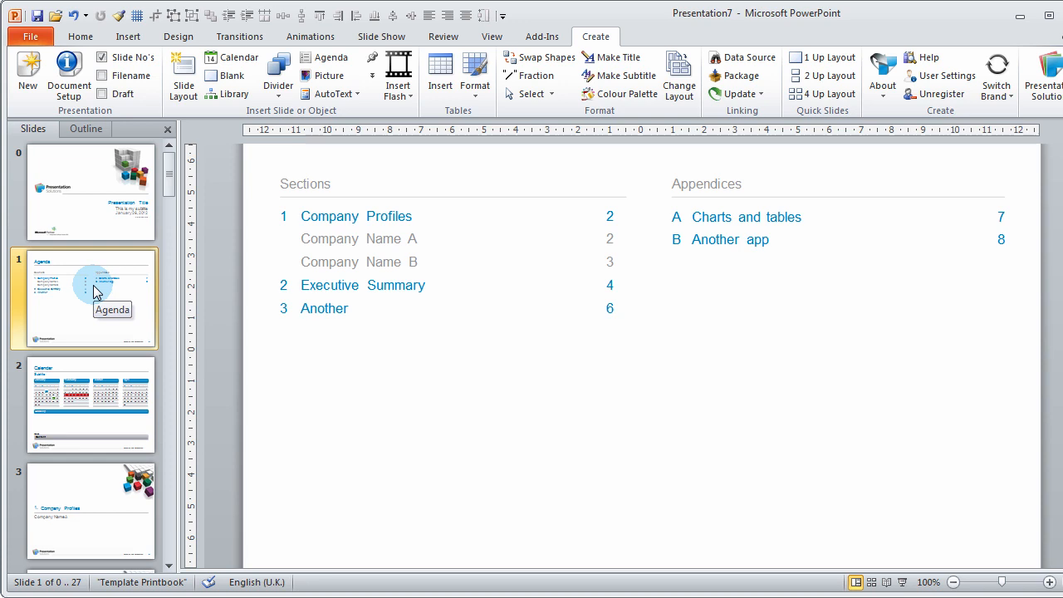
scroll(81, 505, down, 2)
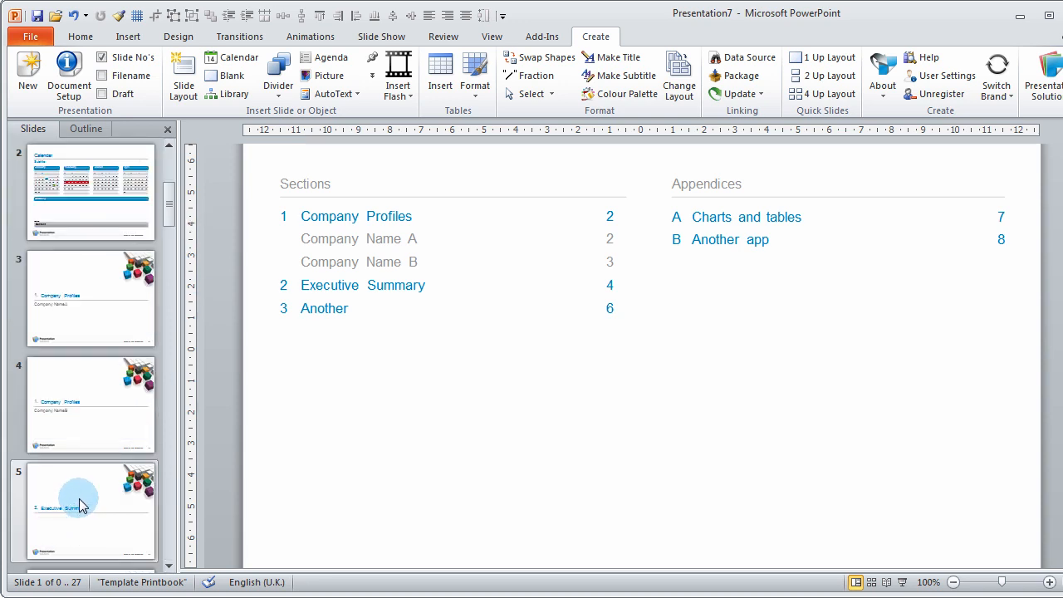
scroll(80, 465, down, 1)
click(78, 422)
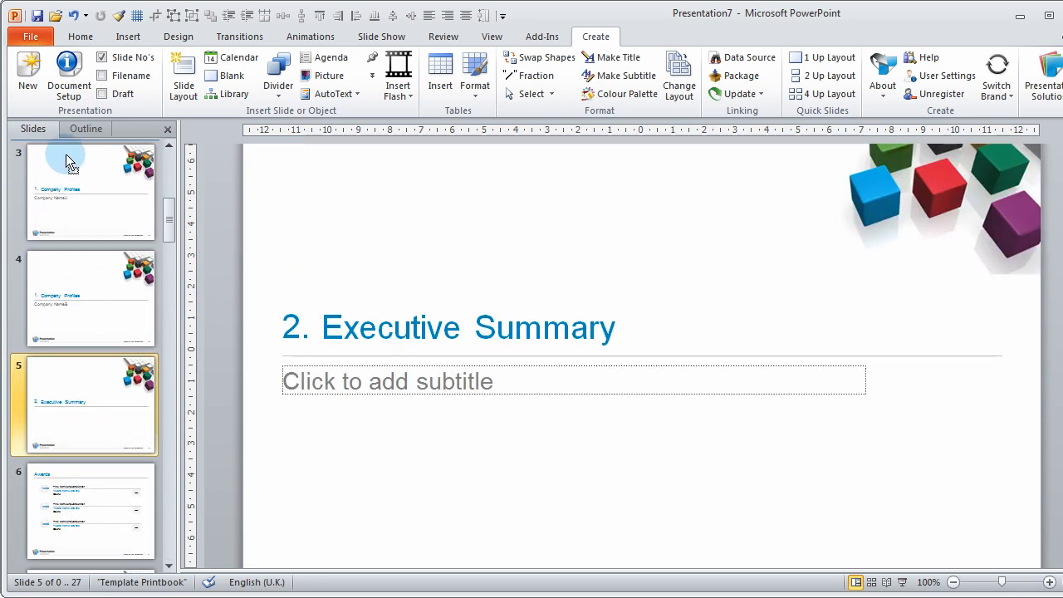
drag(67, 156, 69, 148)
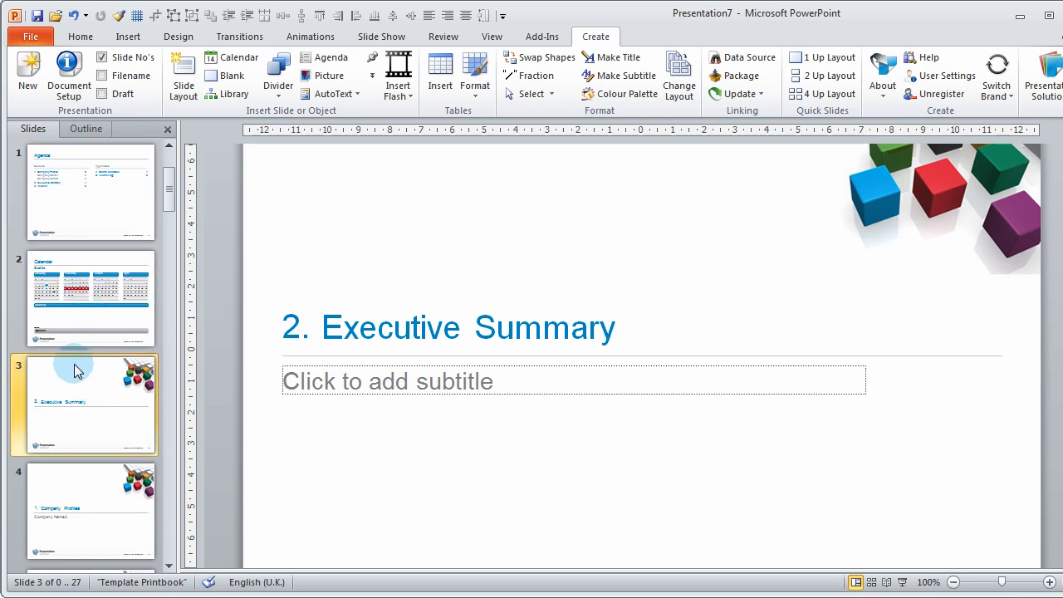
Update the agenda to match the reordered sections and open the Agenda slide
click(739, 94)
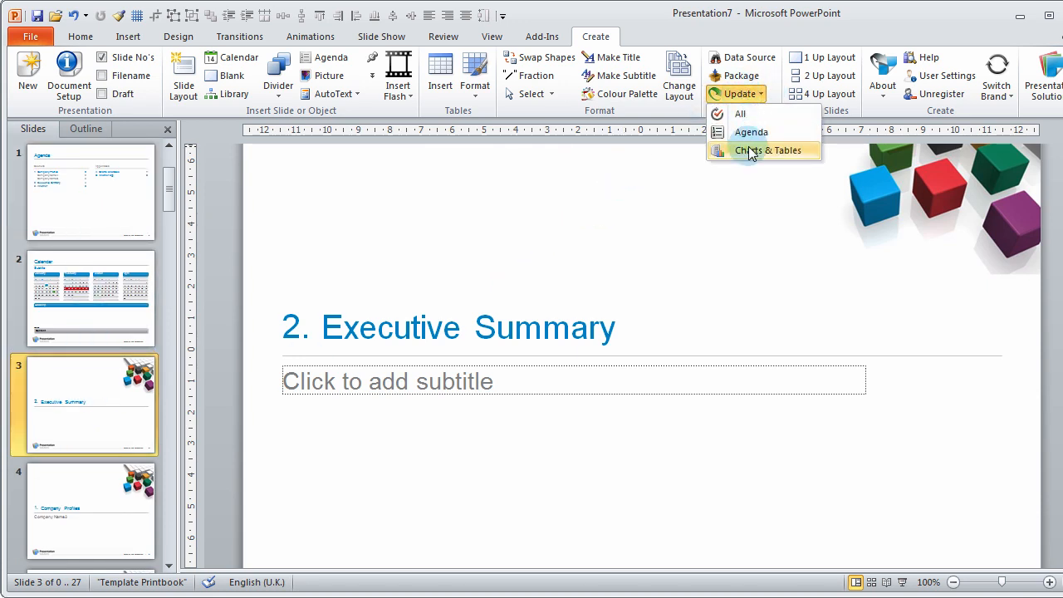
click(750, 132)
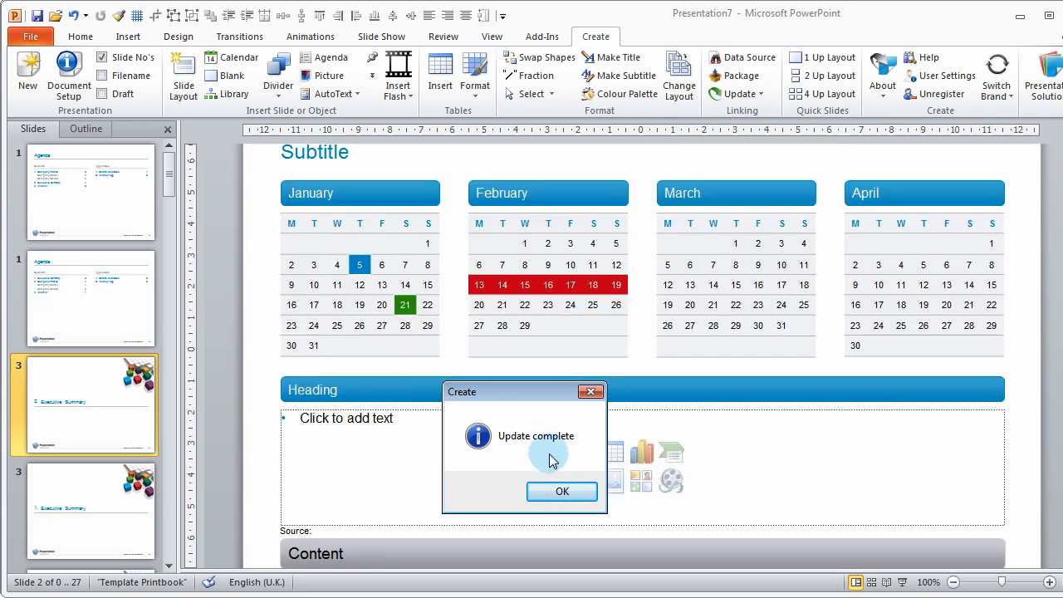
click(562, 491)
click(90, 206)
click(81, 320)
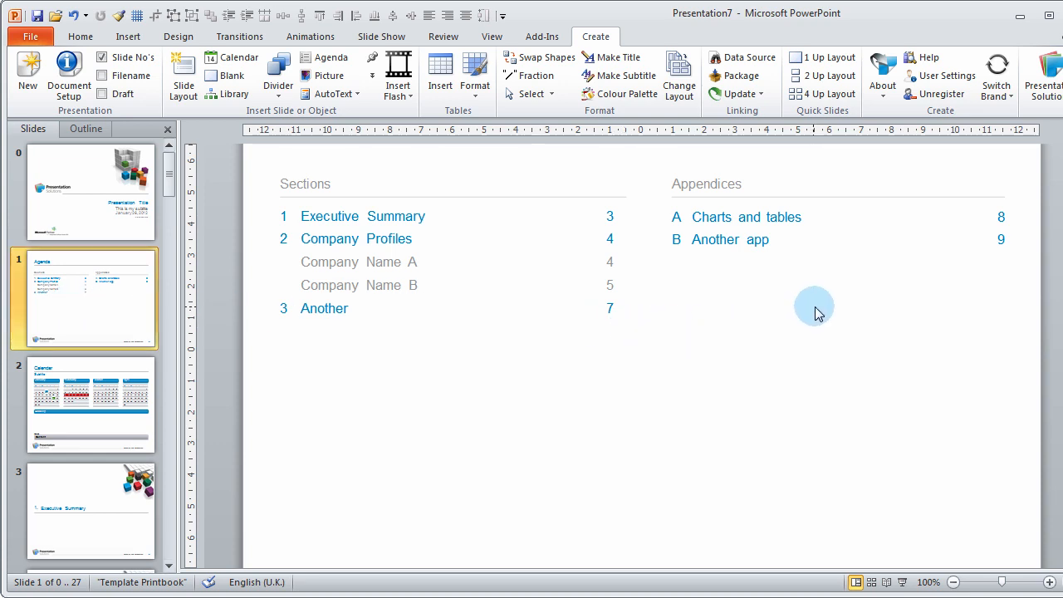
click(755, 96)
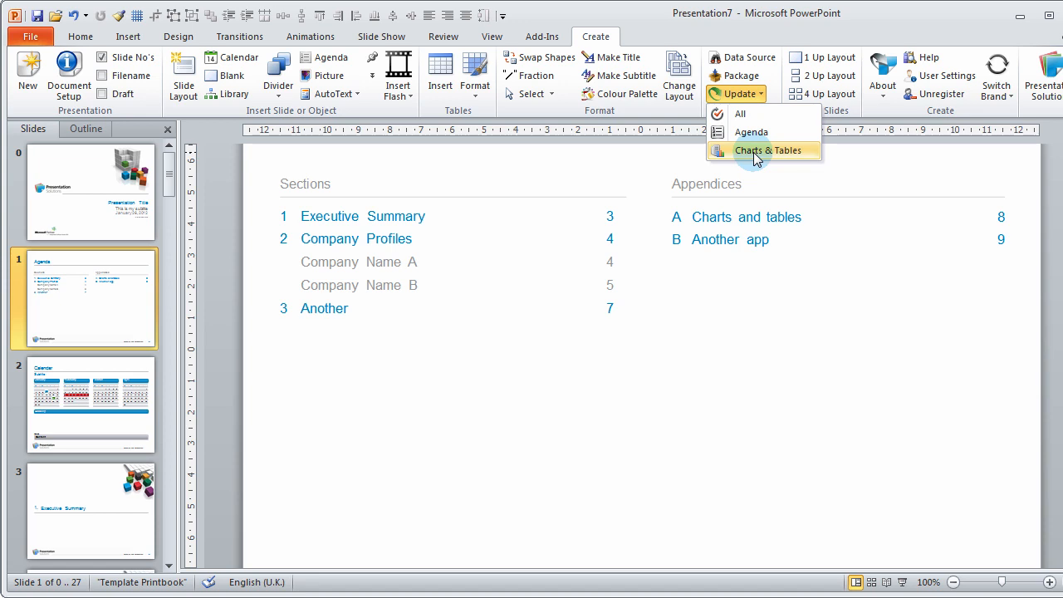
click(882, 163)
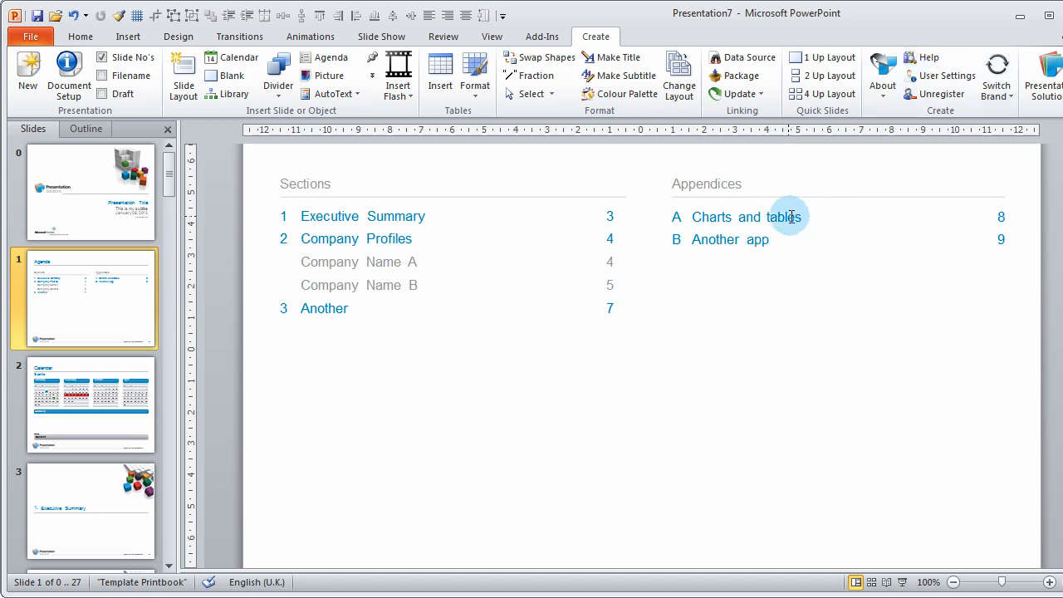
Switch to the Excel Demonstration Files workbook, open the Pie sheet and look through the chart types that can be inserted
key(alt+Tab)
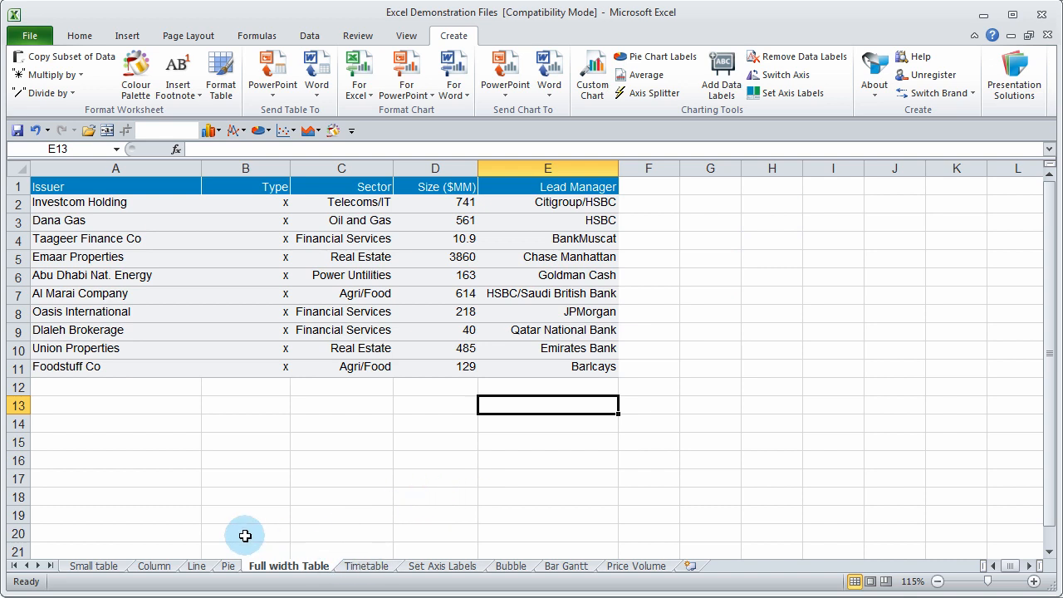
click(229, 568)
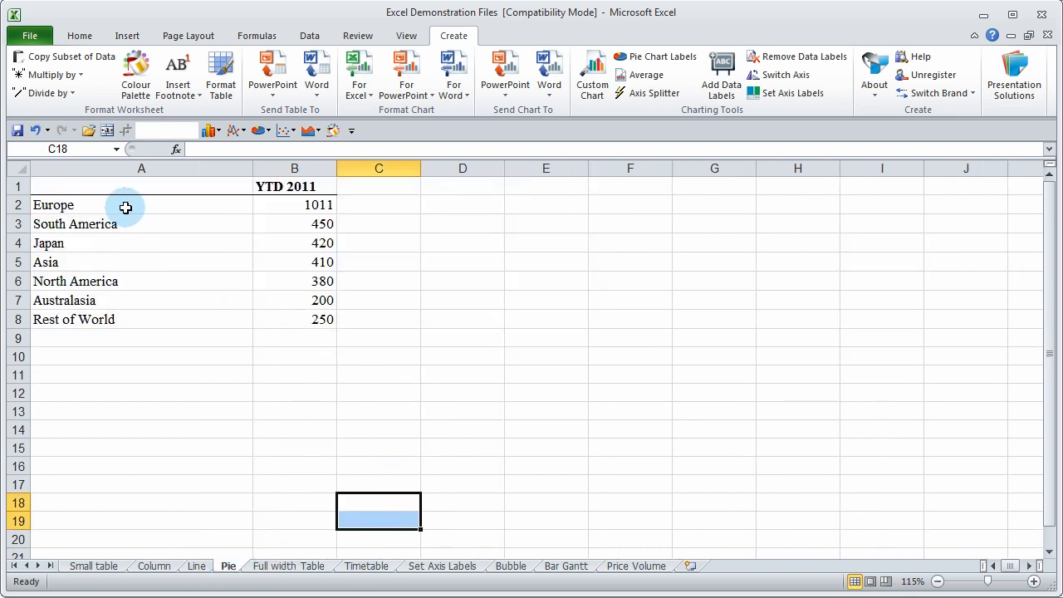
click(127, 35)
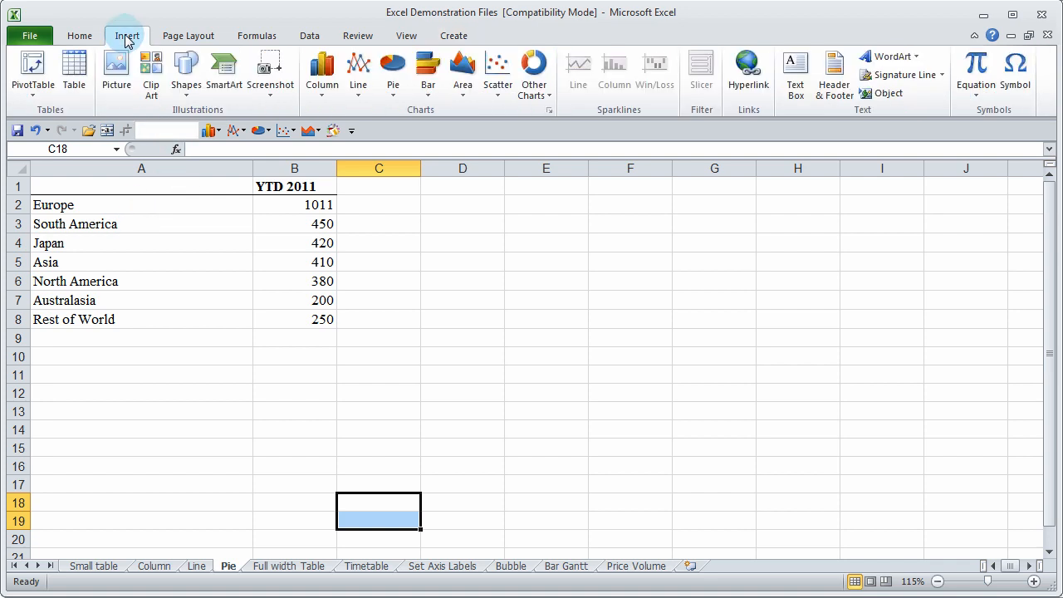
click(336, 84)
mouse_move(404, 79)
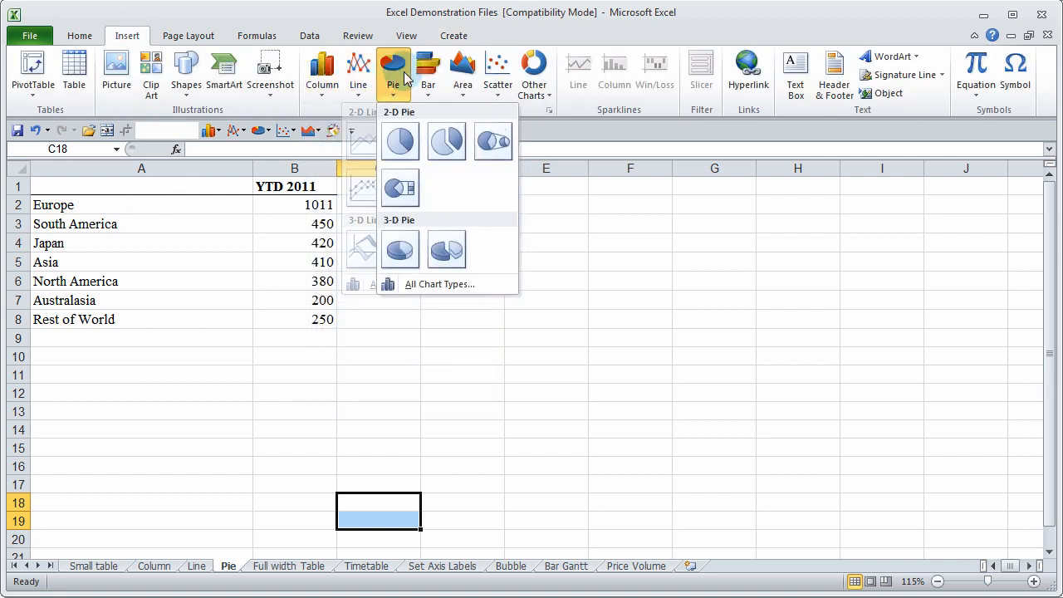
mouse_move(496, 76)
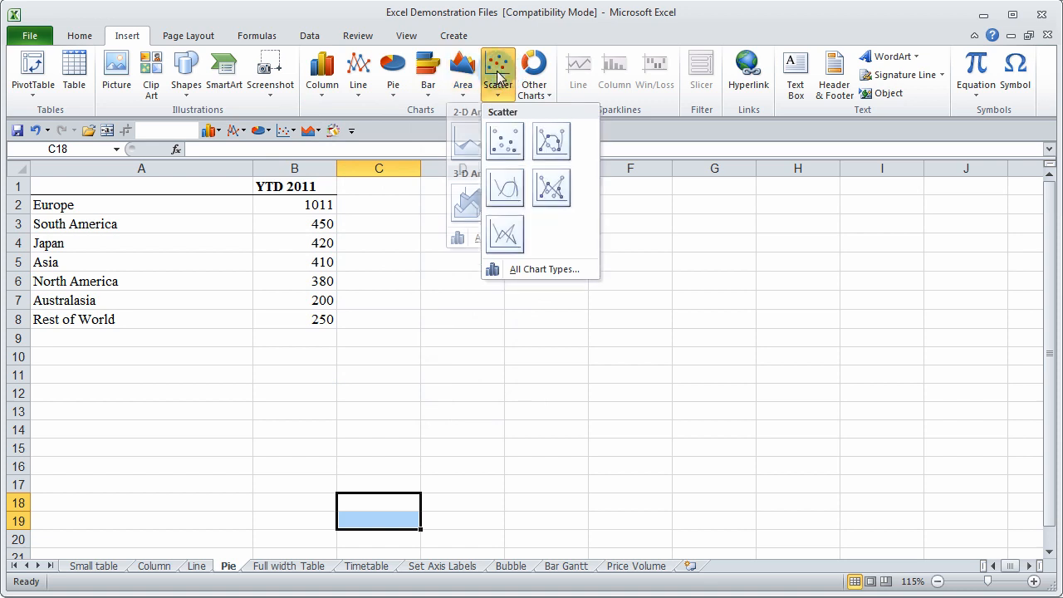
mouse_move(532, 73)
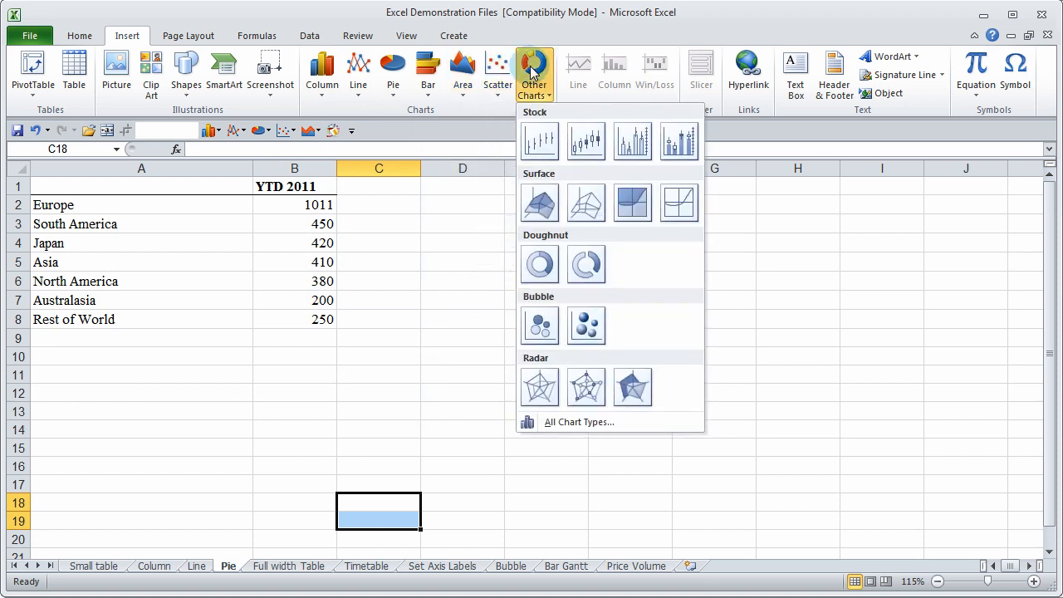
Insert a basic 2-D pie chart from the regional data in A2:B8 and place it beside the data
click(95, 203)
drag(98, 204, 316, 318)
click(260, 131)
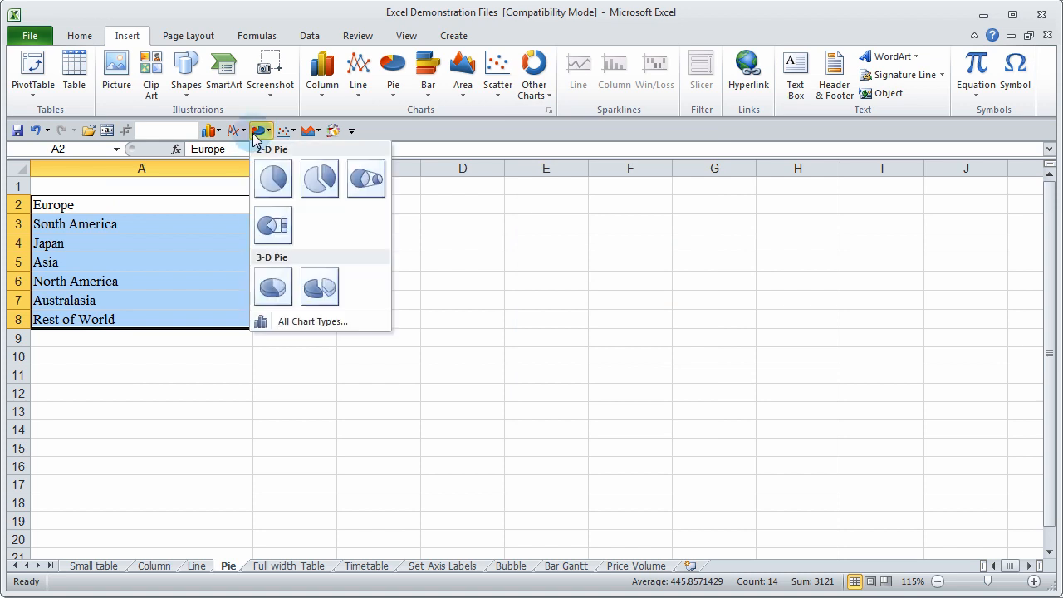
click(274, 193)
drag(540, 238, 582, 202)
Format the pie chart for PowerPoint using the Create add-in's Printbook style
click(454, 36)
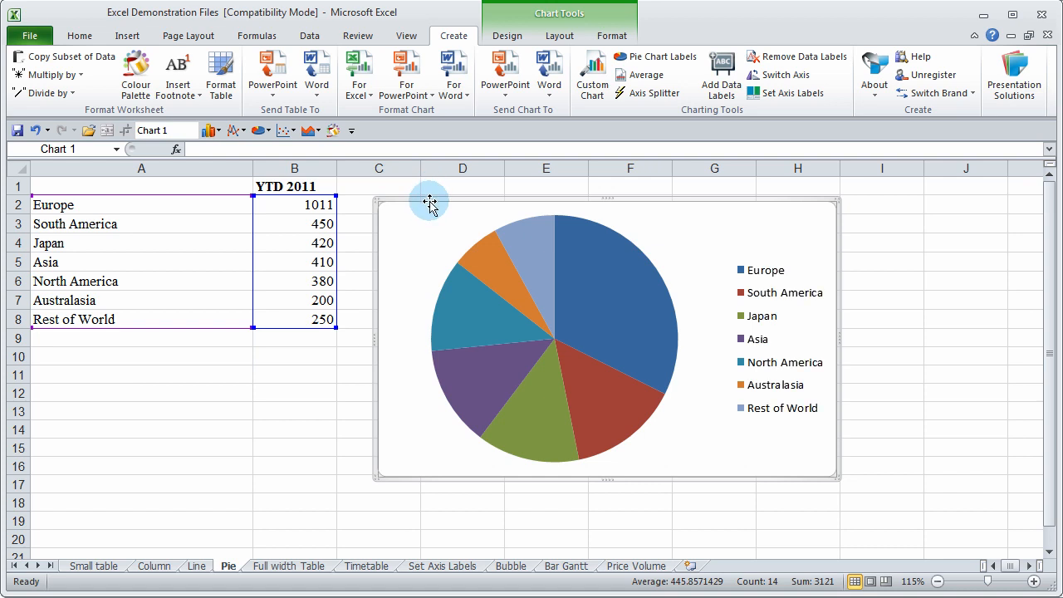
click(409, 83)
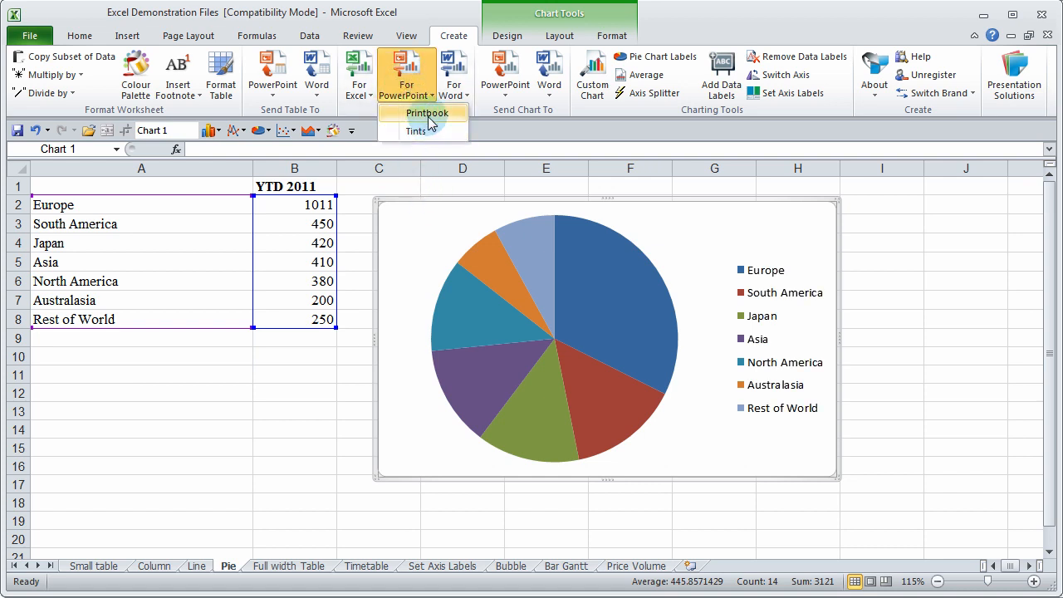
click(431, 118)
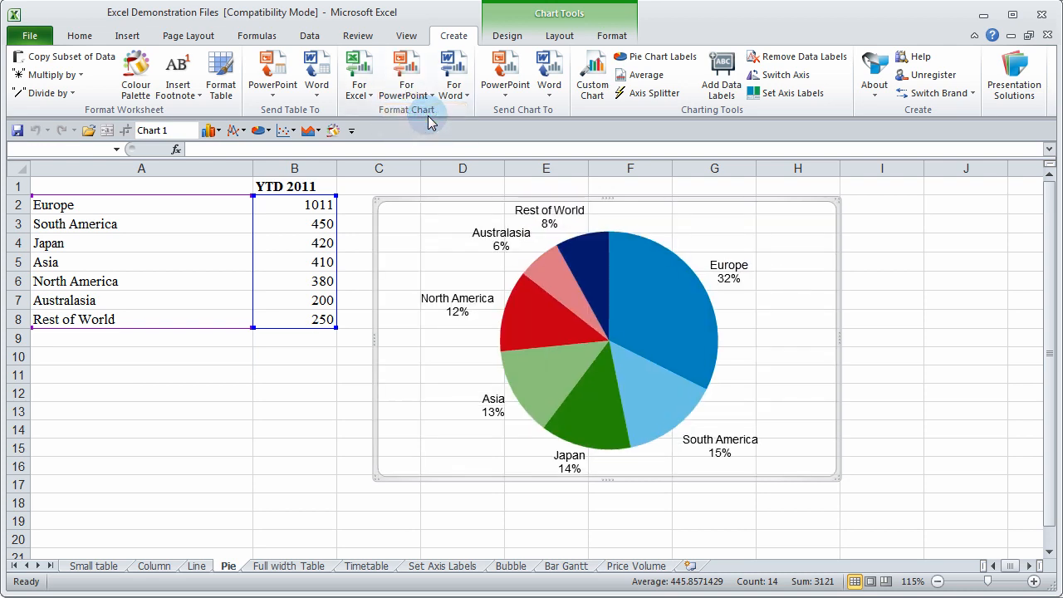
Try the Create add-in's Tints style for PowerPoint on the pie chart and switch it back to Printbook
click(409, 87)
click(420, 129)
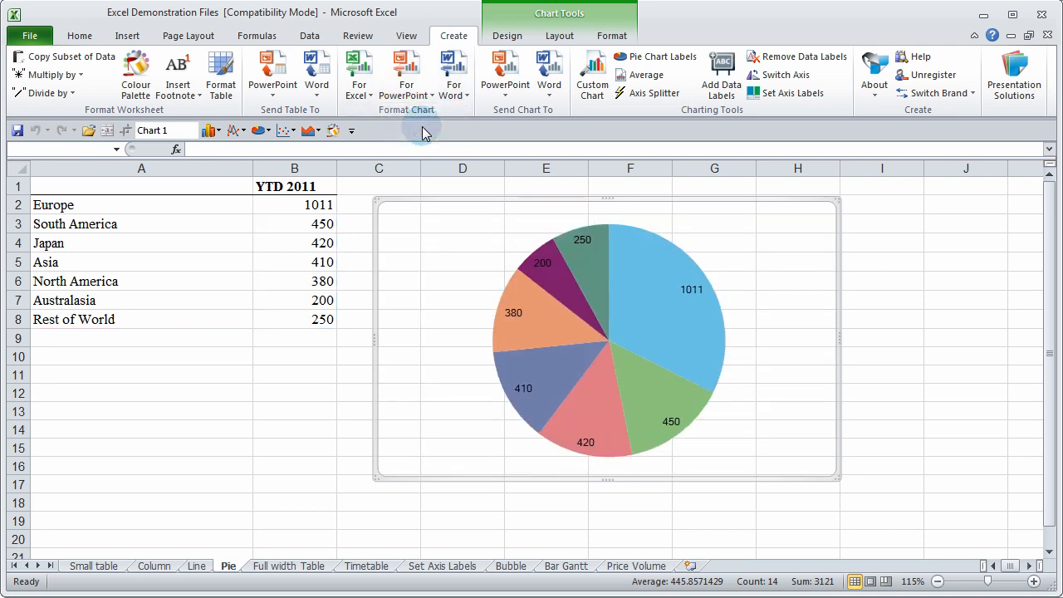
click(408, 87)
click(419, 114)
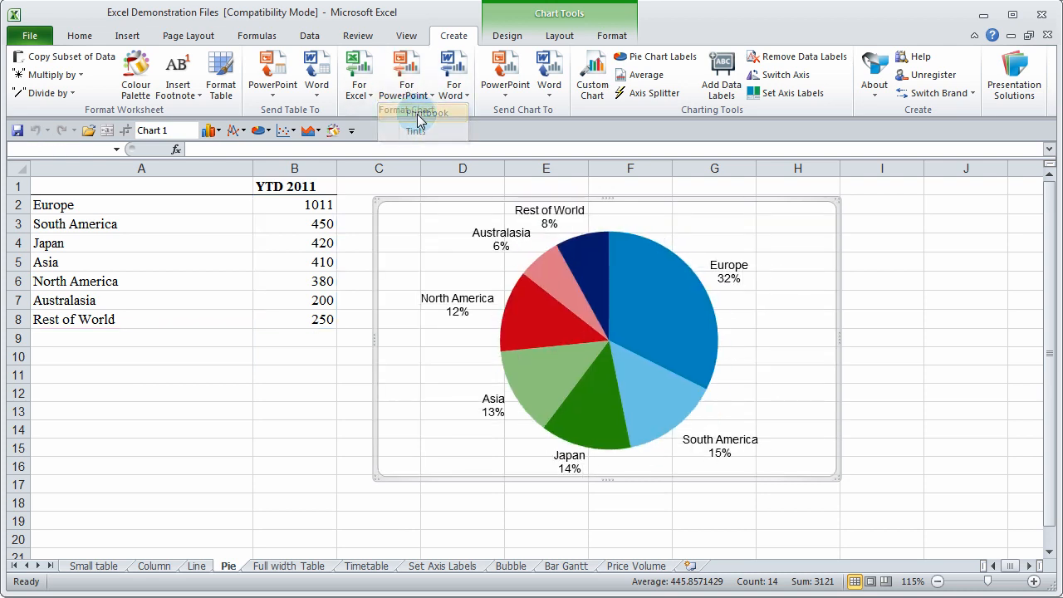
Format the pie chart for Excel using the Create add-in's Excel style and deselect it
click(320, 373)
click(465, 233)
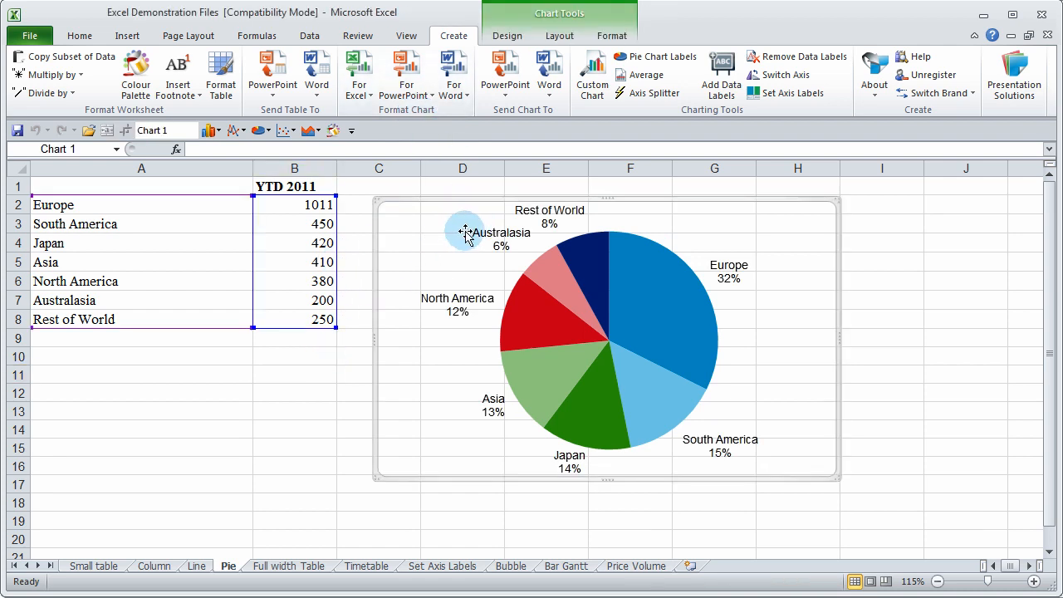
click(361, 89)
click(380, 109)
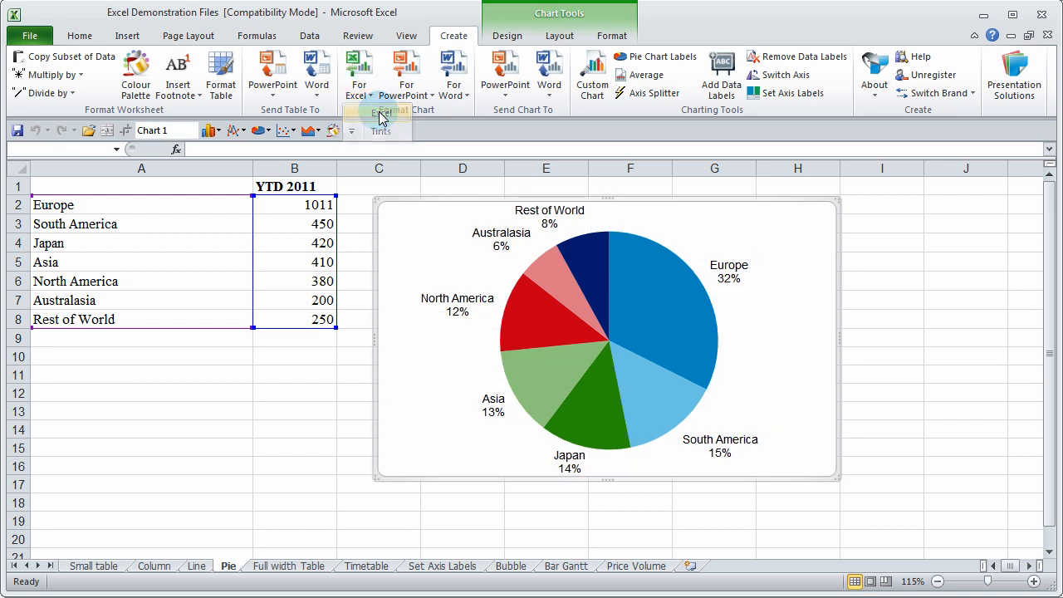
click(500, 283)
click(332, 407)
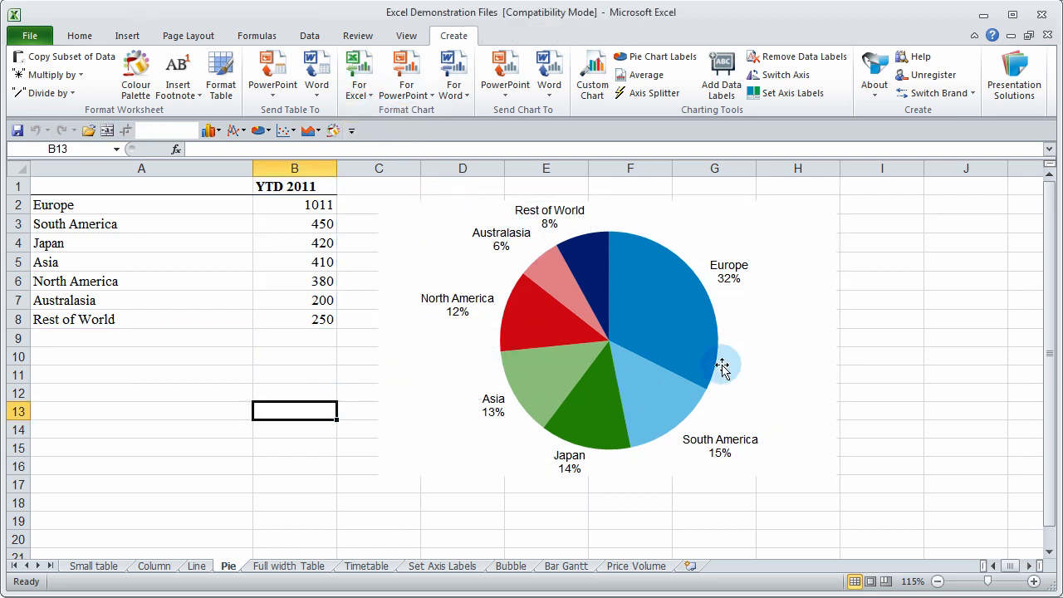
Recolour only the Rest of World slice of the pie chart mid-grey using the Create colour palette
click(781, 211)
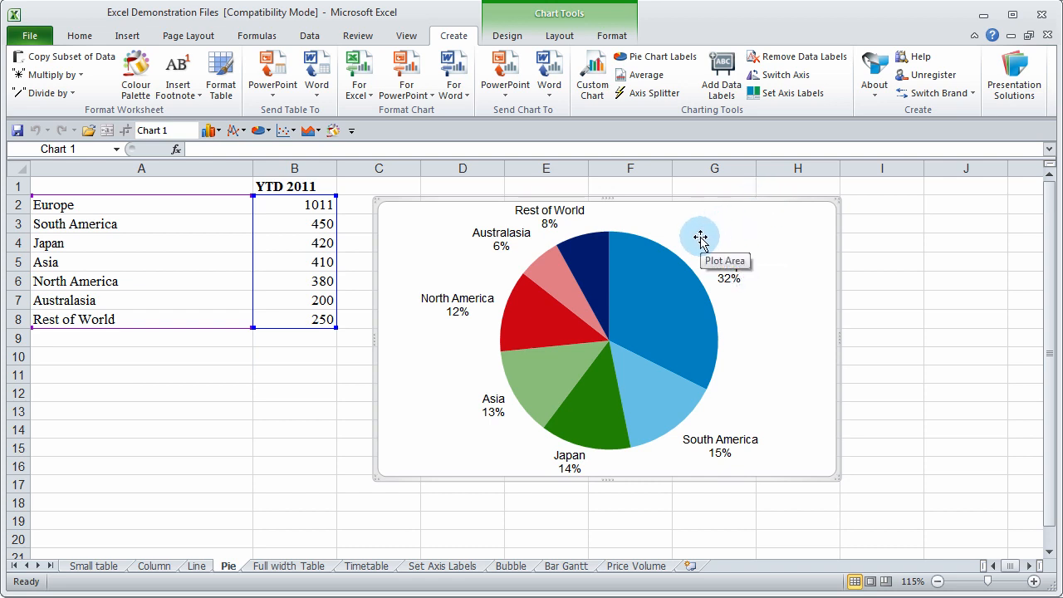
click(598, 264)
click(599, 261)
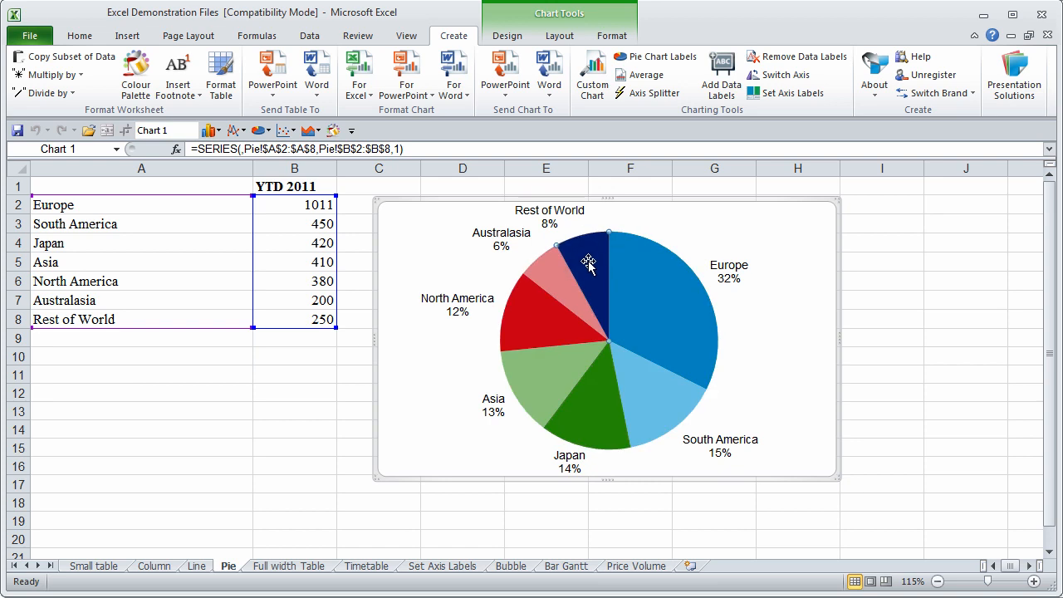
click(137, 81)
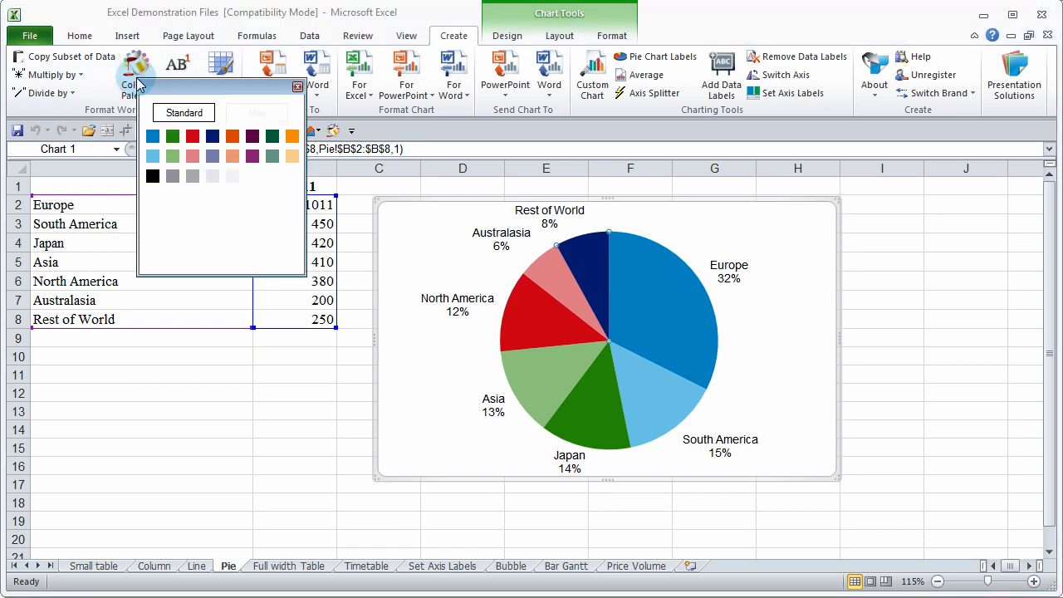
click(192, 177)
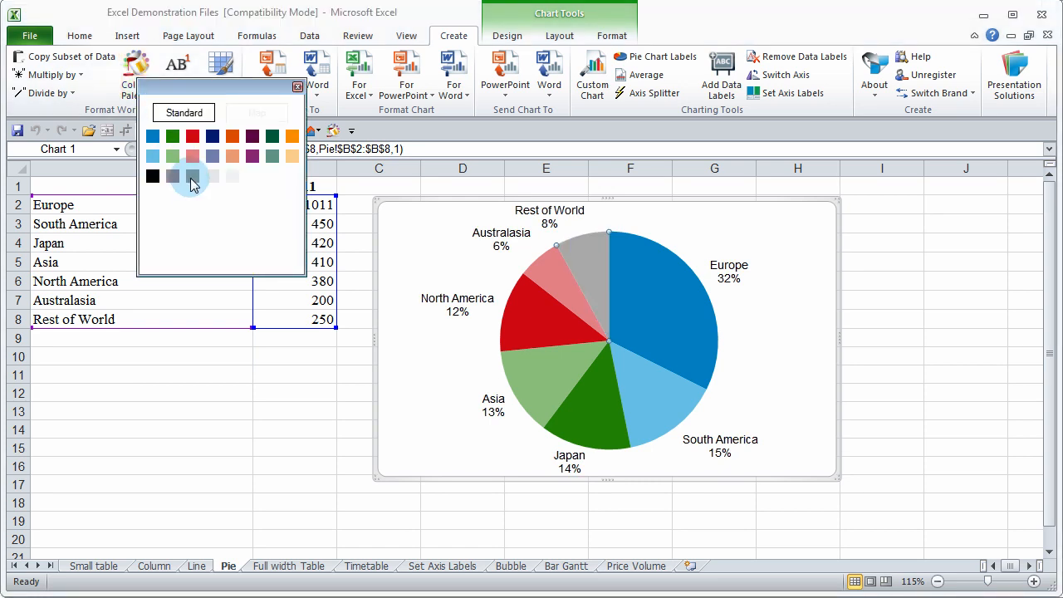
click(297, 88)
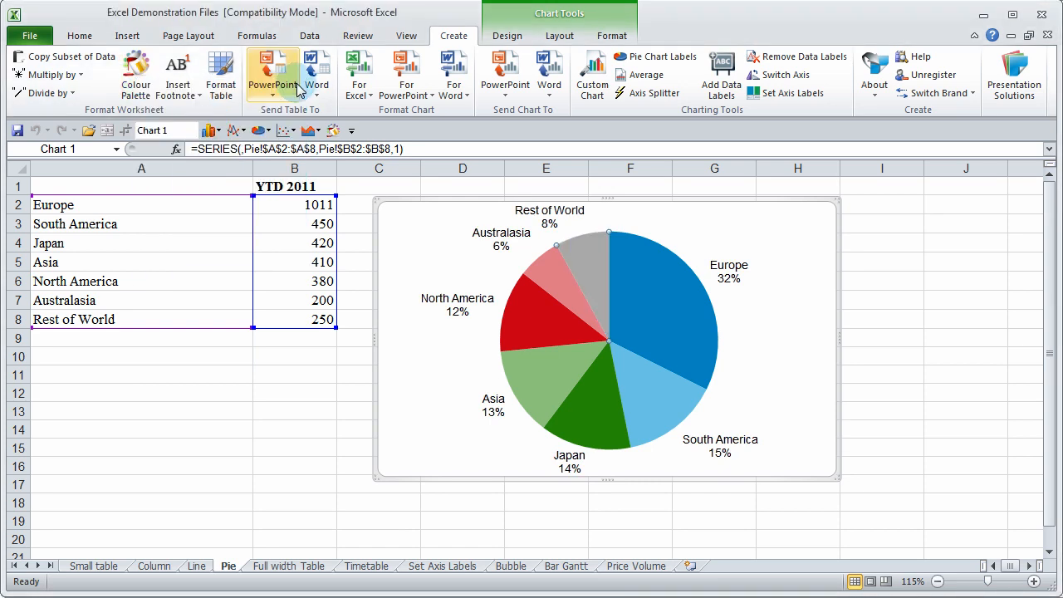
click(441, 283)
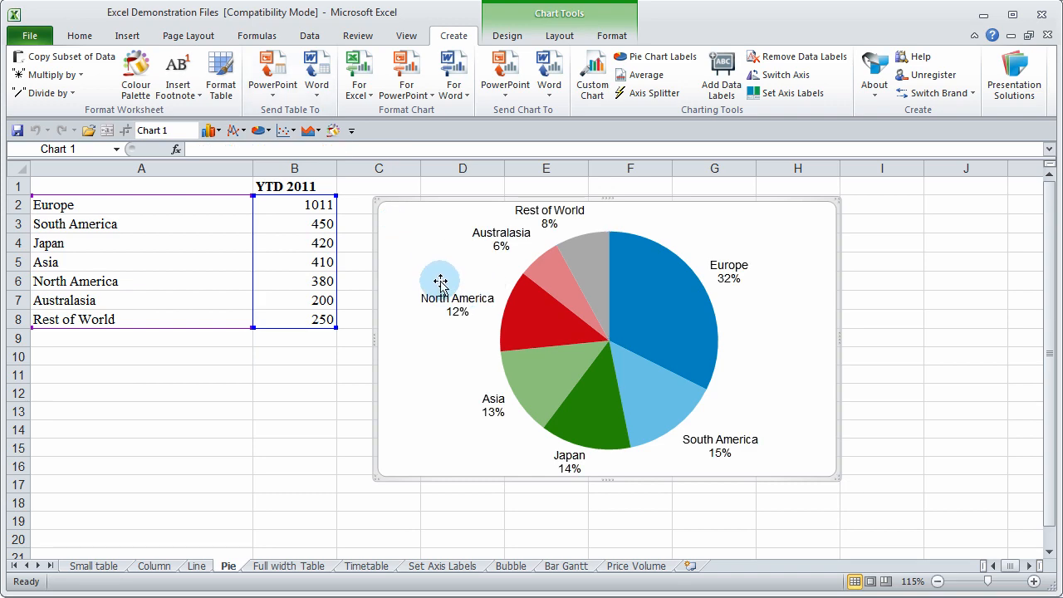
click(311, 424)
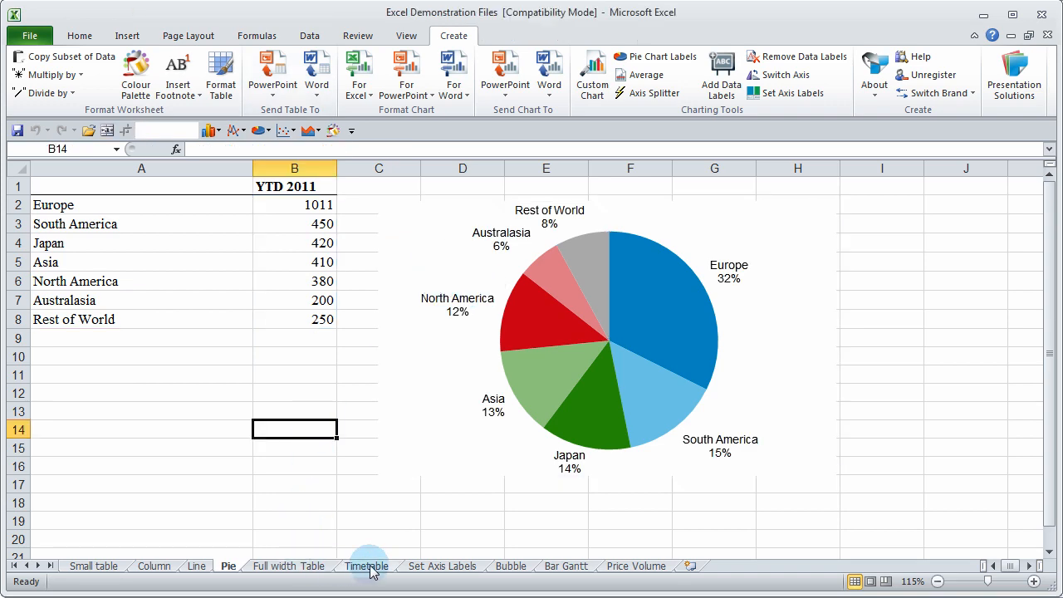
Open the Set Axis Labels sheet and format its line chart for Excel using the Create add-in's Excel style
click(442, 565)
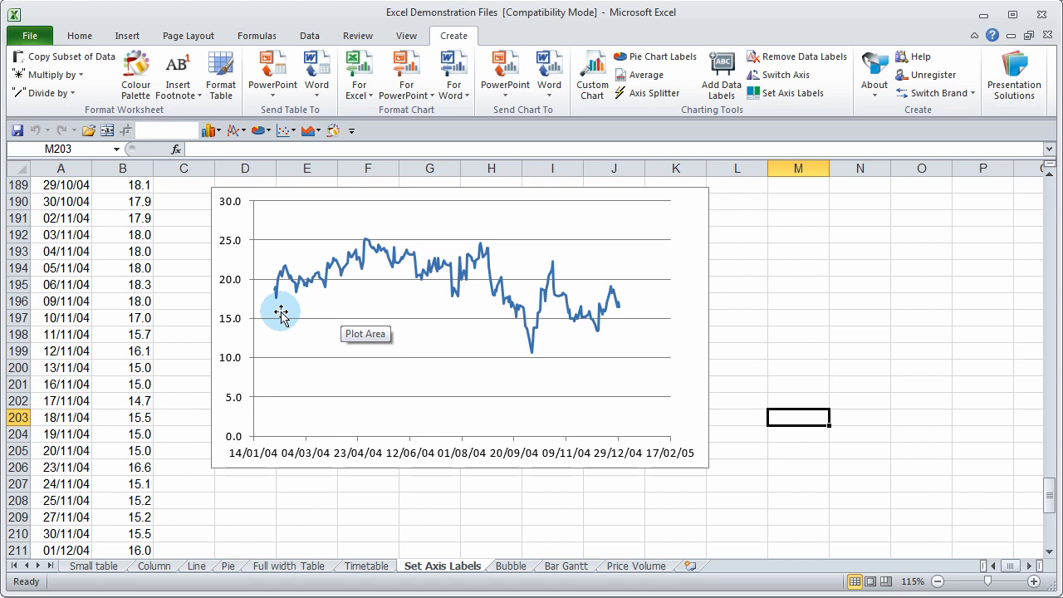
click(433, 328)
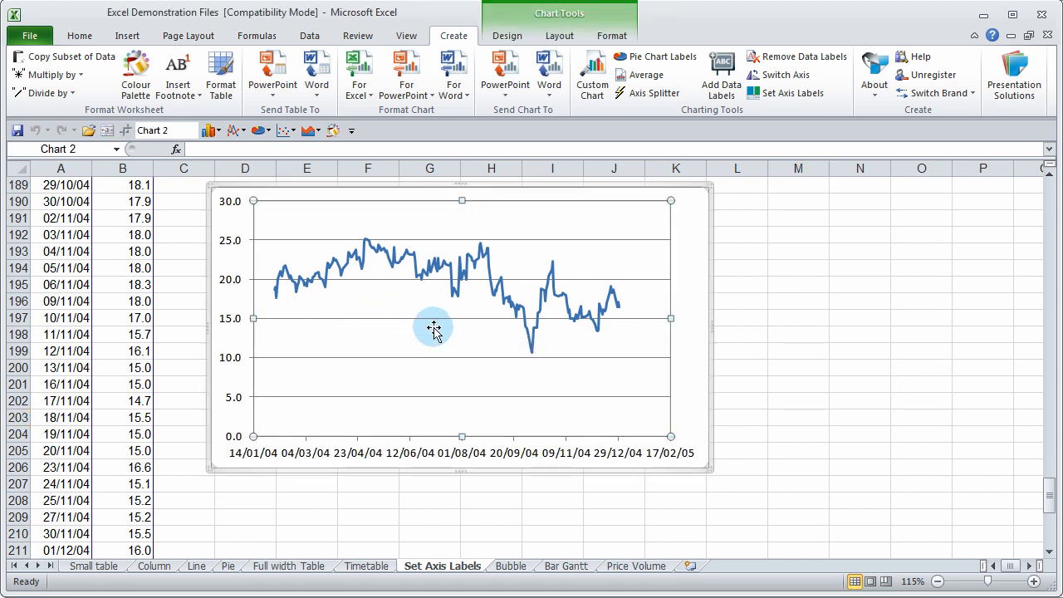
click(360, 91)
click(379, 113)
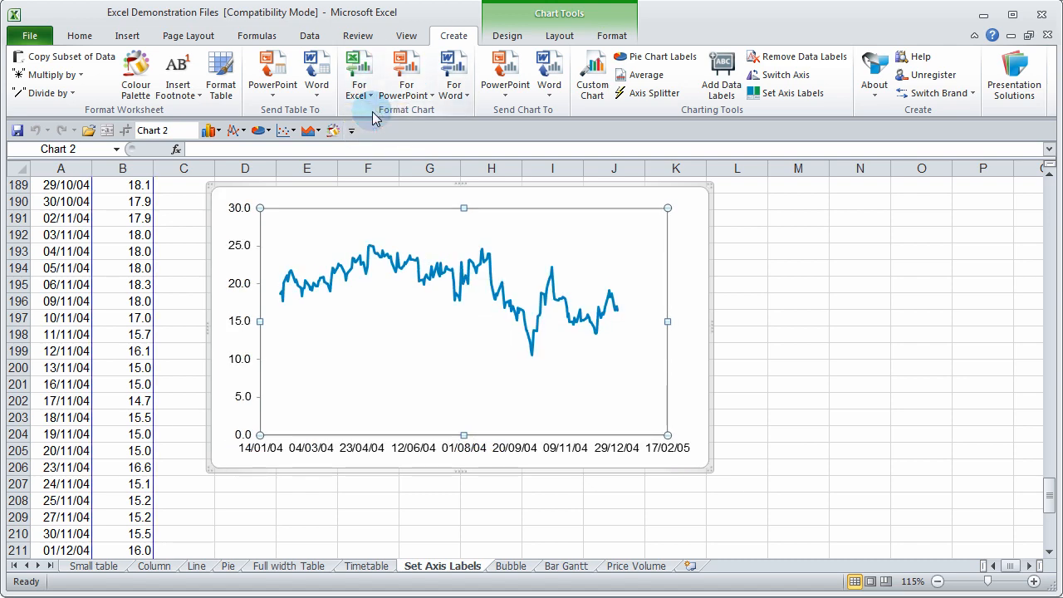
click(754, 335)
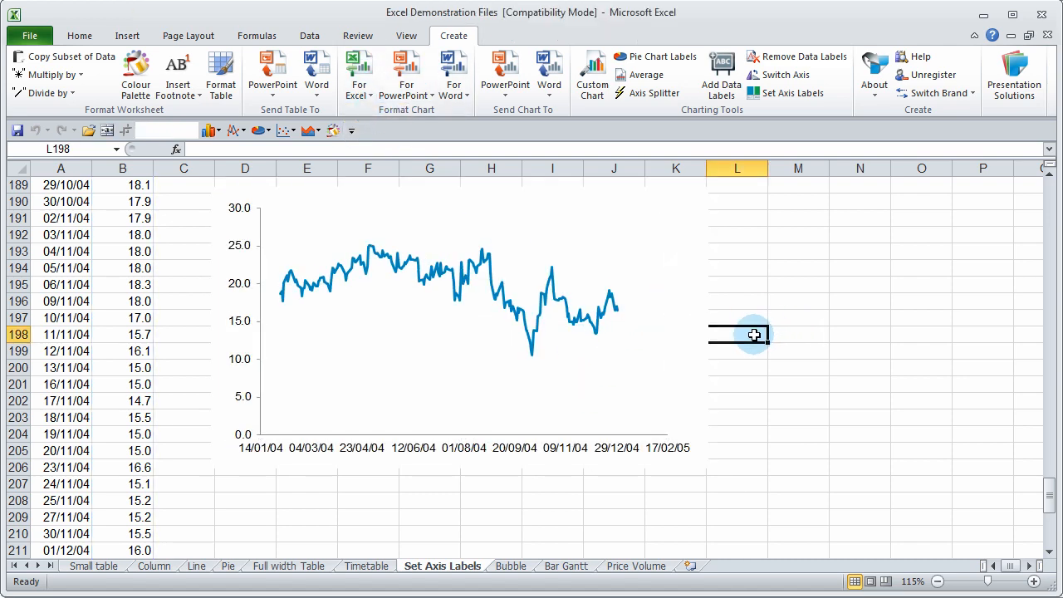
Set the number of categories on the line chart's X-axis to 5
click(486, 467)
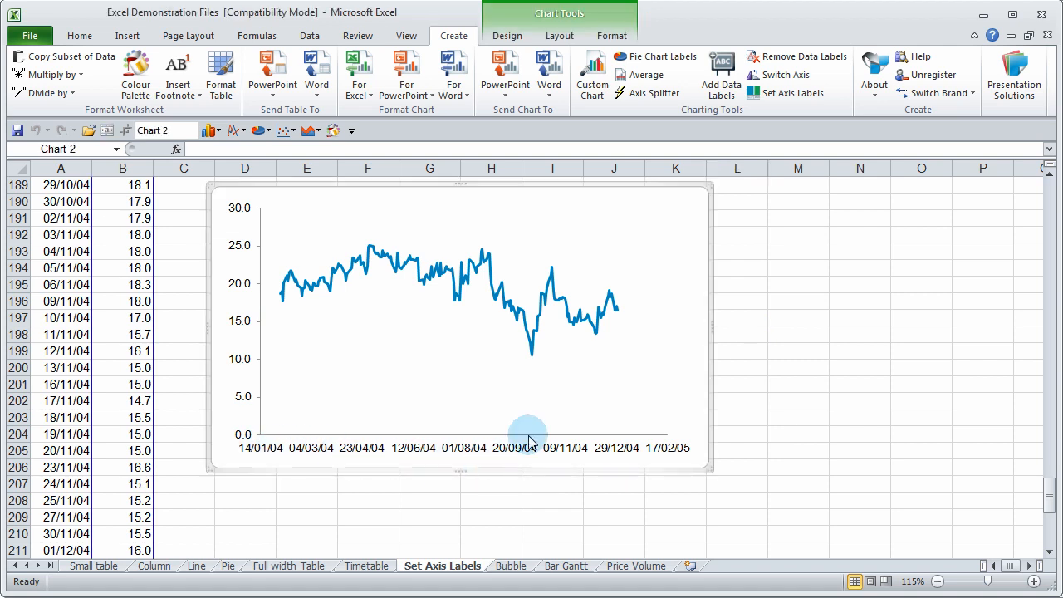
click(793, 93)
text(5)
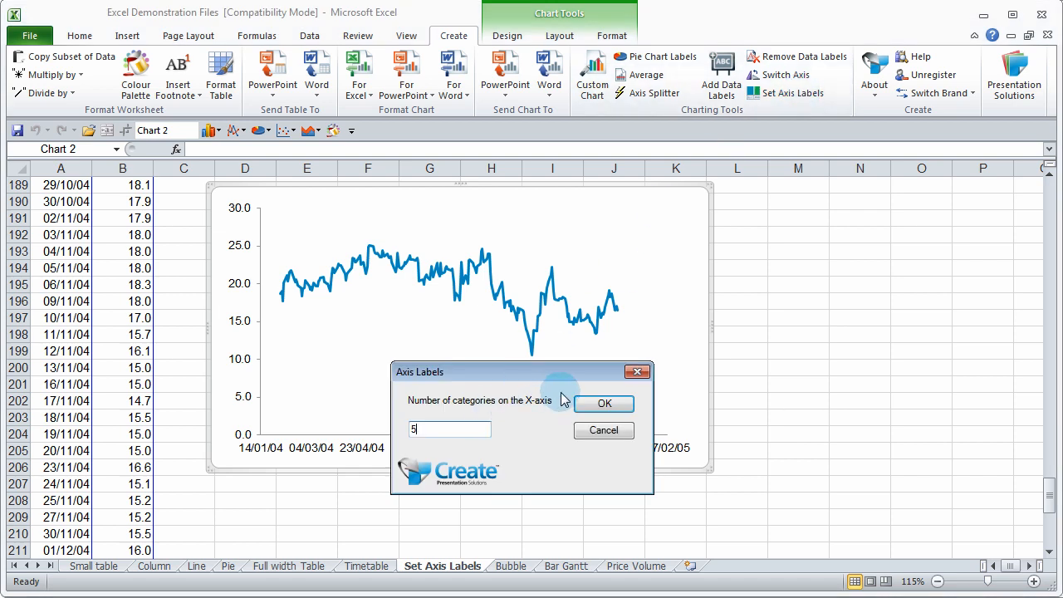
click(604, 407)
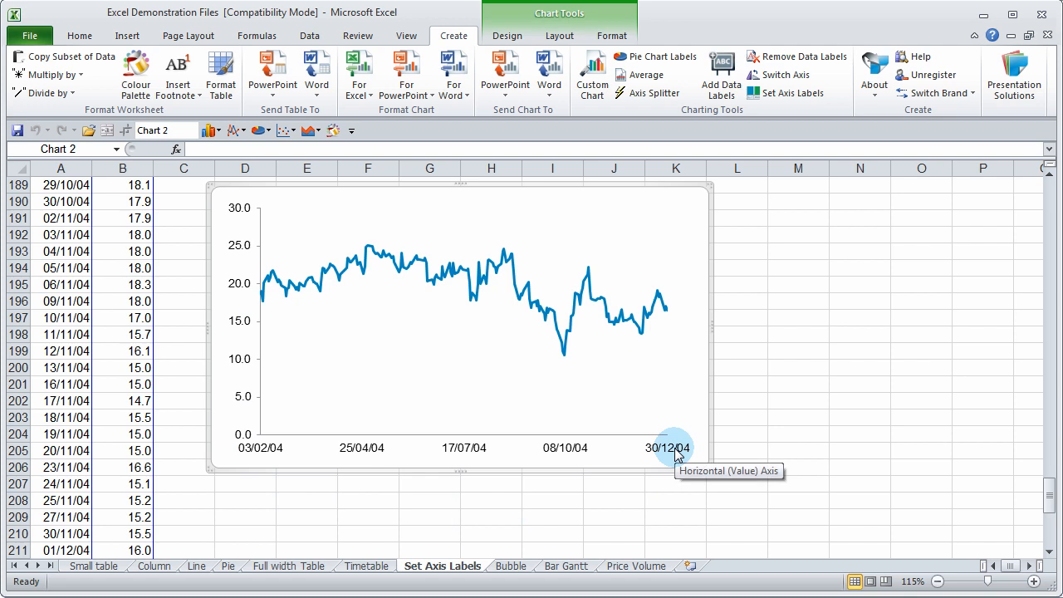
Open the Bubble sheet, look through the custom chart types in the Chart Wizard and close it
click(511, 566)
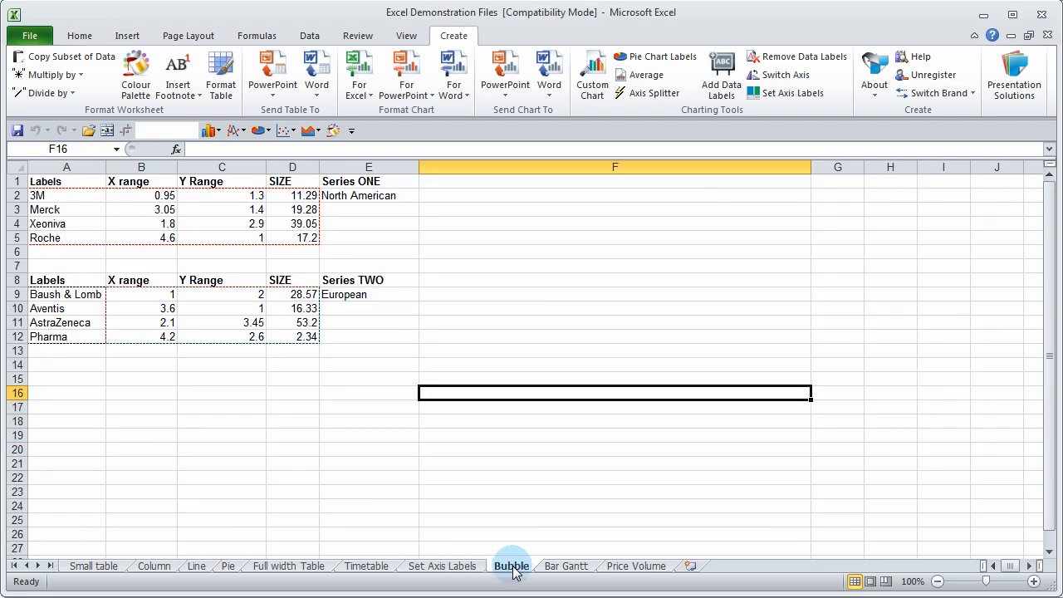
click(589, 84)
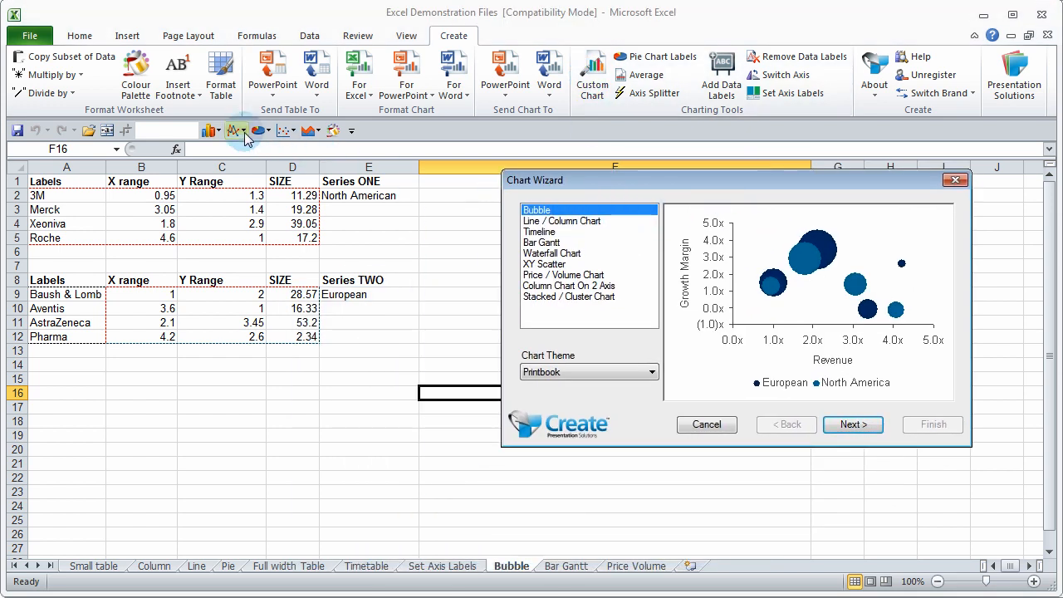
click(591, 222)
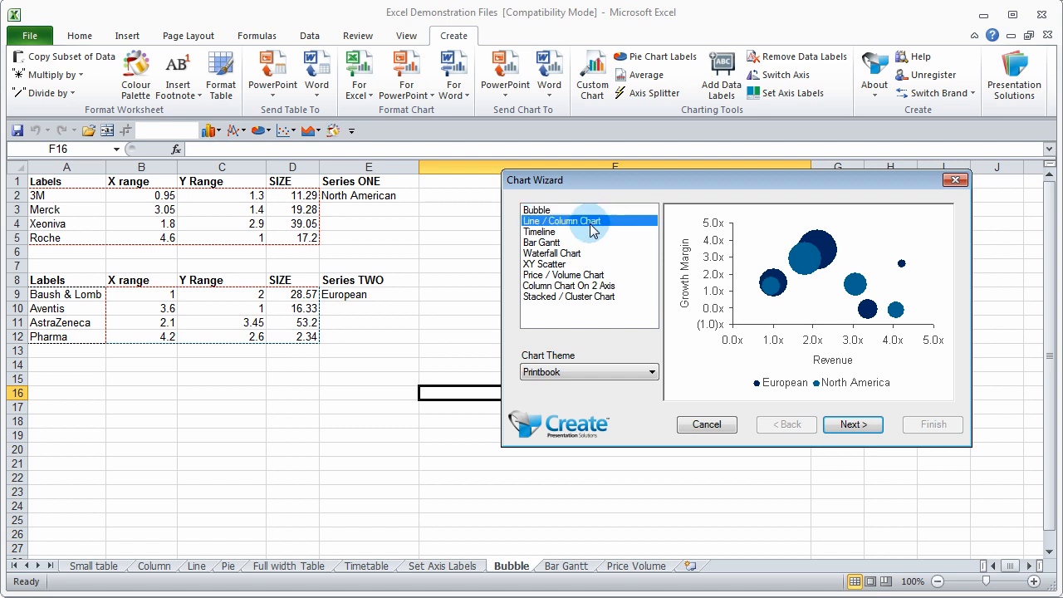
click(548, 233)
click(545, 243)
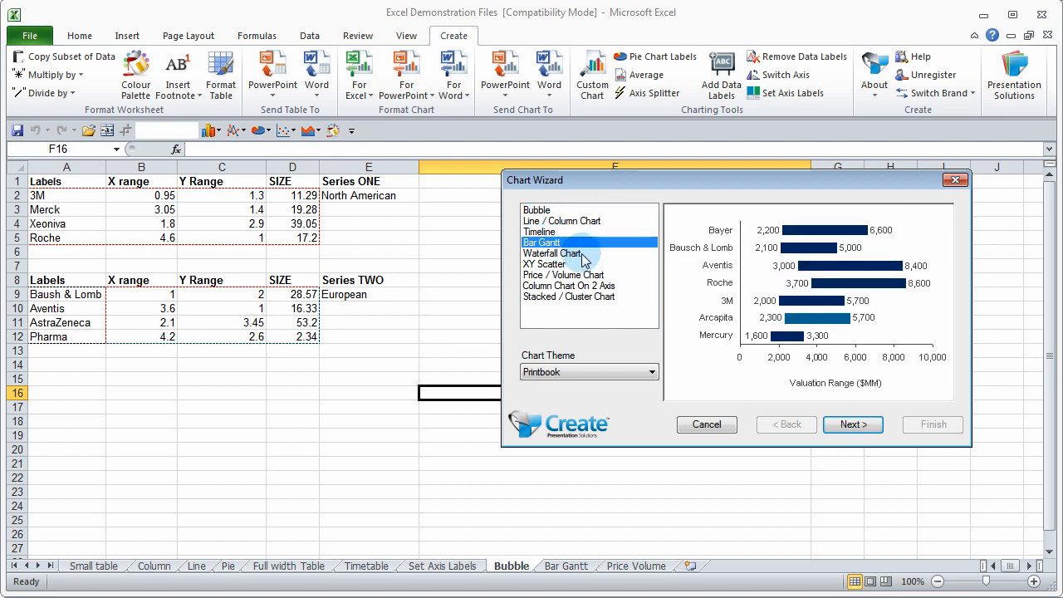
click(581, 254)
click(573, 264)
click(606, 274)
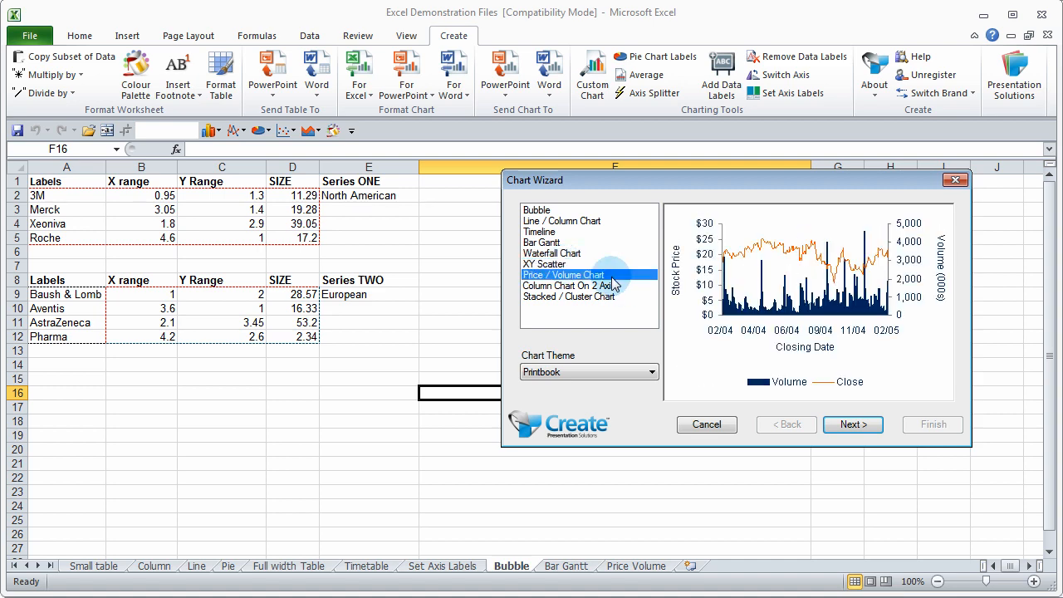
click(613, 286)
click(616, 297)
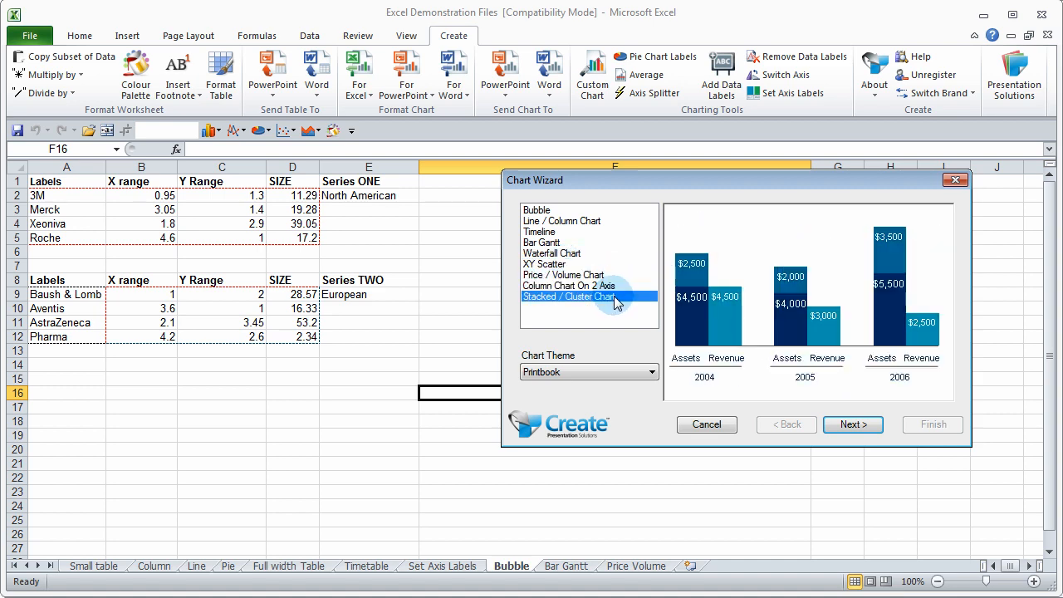
click(707, 425)
Start a custom Bubble chart with the Printbook theme from the first company data block, A2:D5
drag(56, 196, 329, 230)
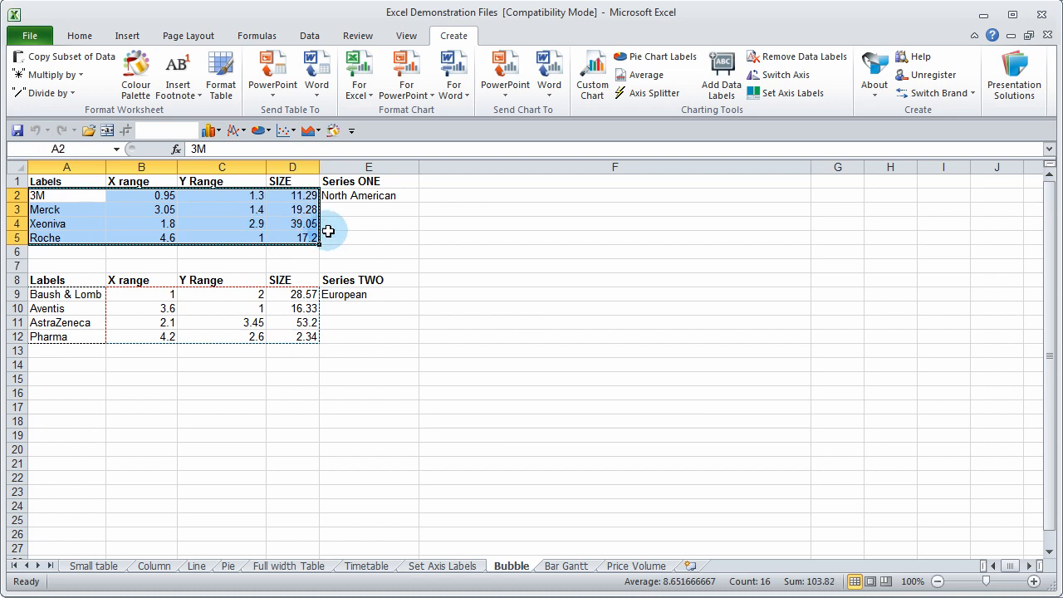
click(594, 76)
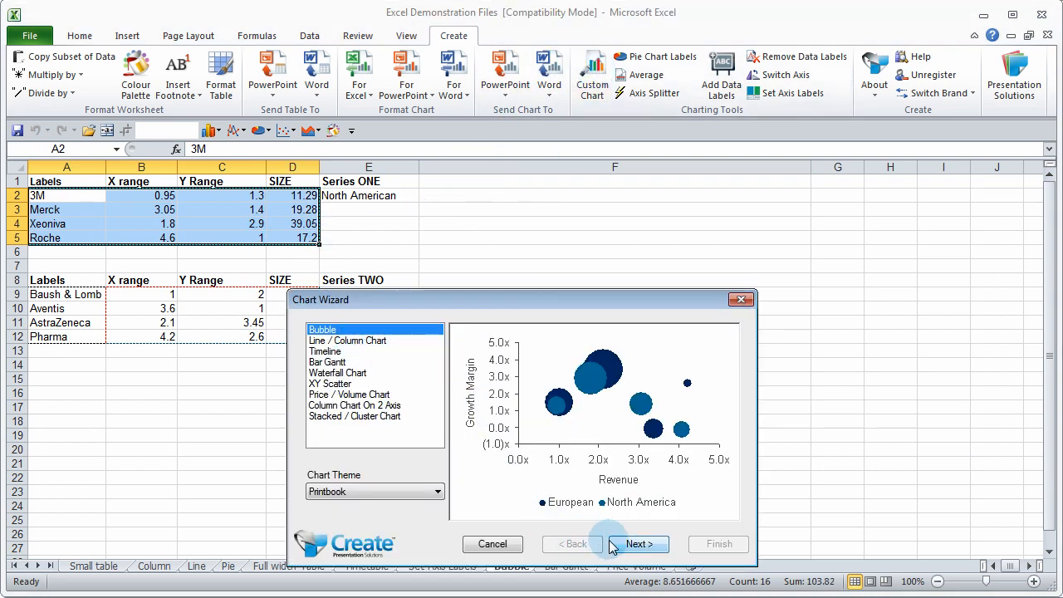
click(638, 544)
drag(581, 298, 775, 158)
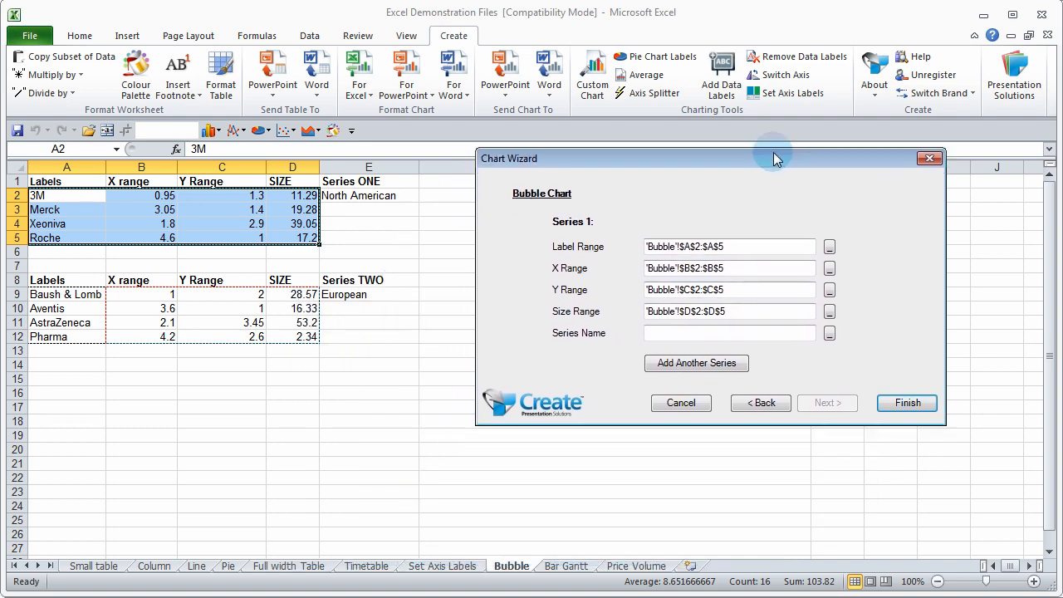
Set the name of Series 1 in the Bubble chart to cell E2, North American
click(828, 333)
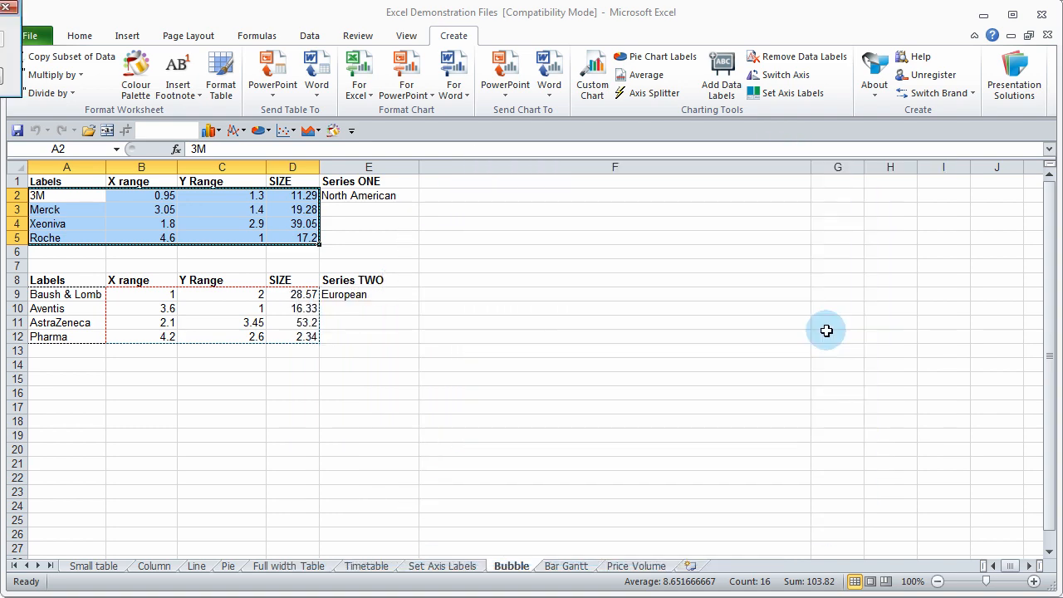
click(371, 200)
drag(0, 8, 621, 117)
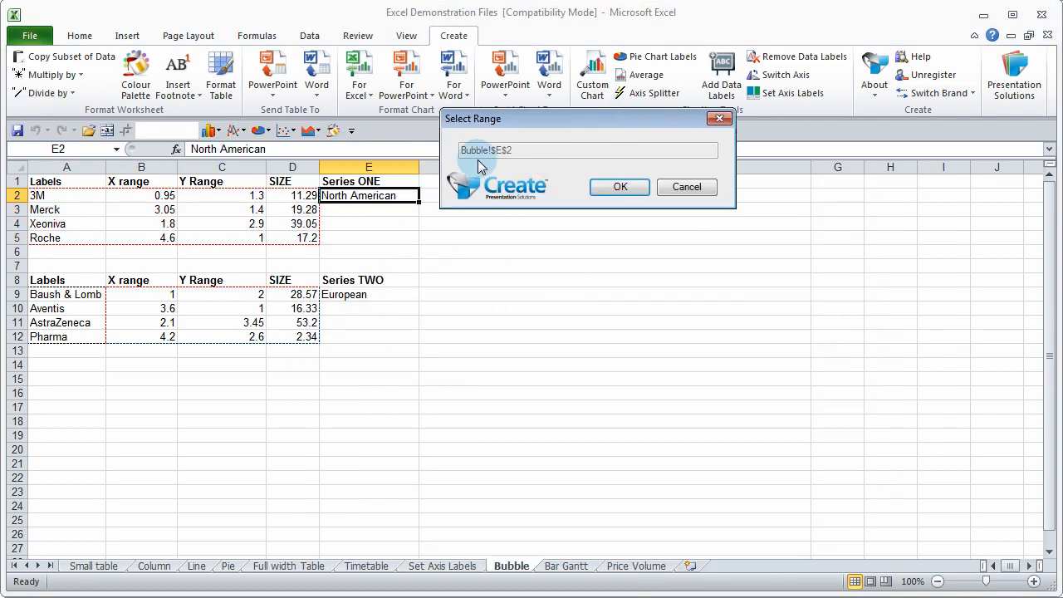
click(618, 190)
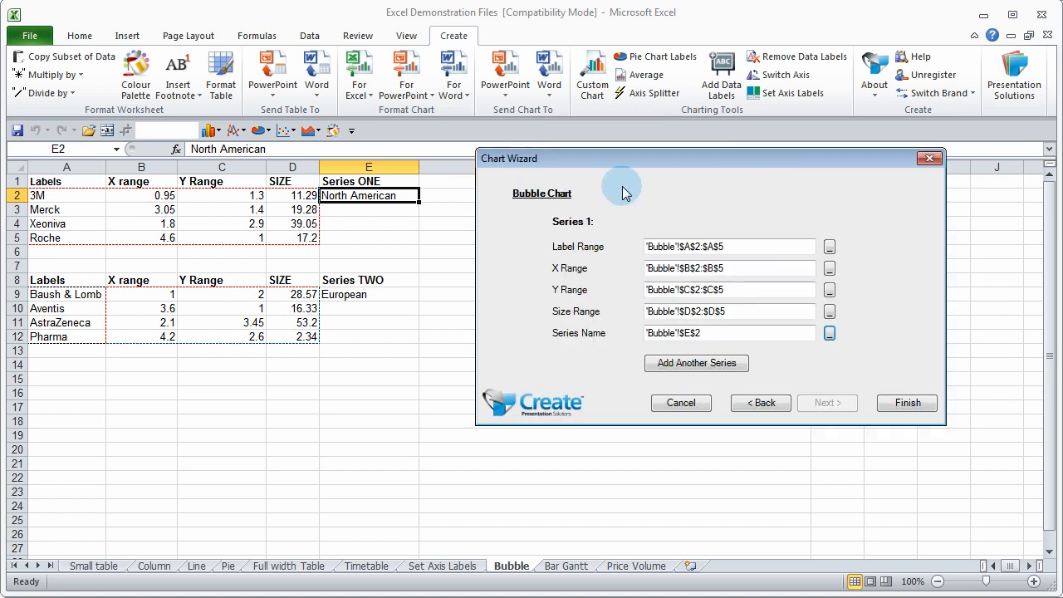
Add another series to the Bubble chart and set its label range to A9:A12
click(696, 363)
click(829, 247)
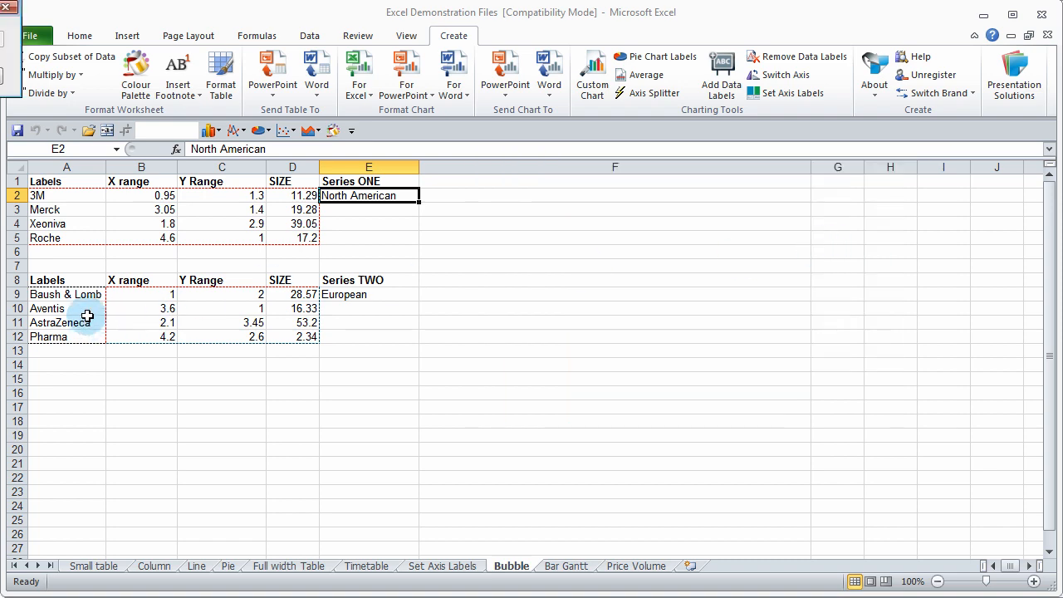
drag(87, 316, 83, 337)
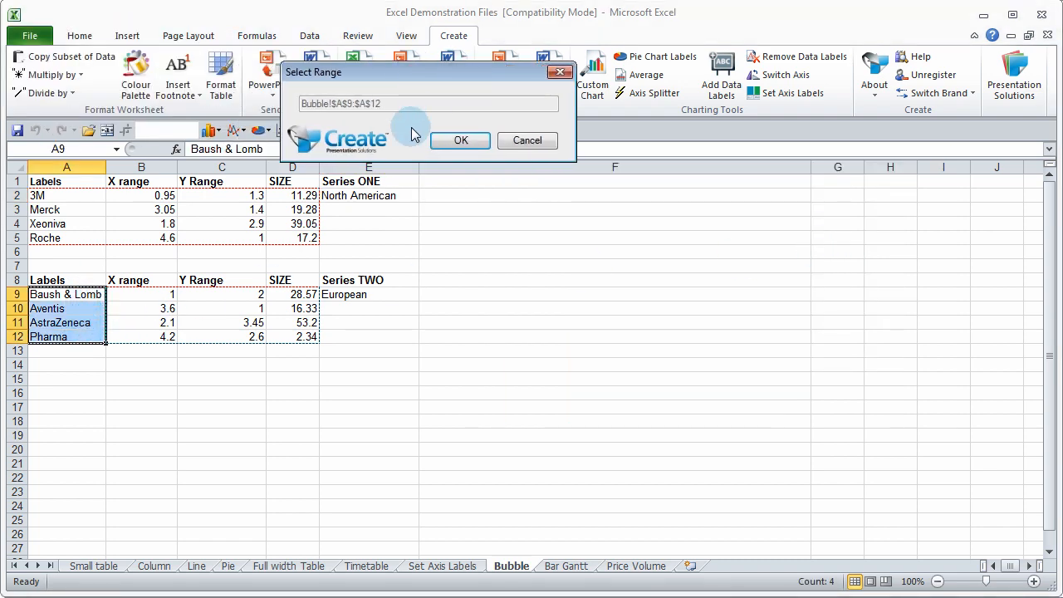
click(461, 139)
Set Series 2's X range to B9:B12, its Y range to C9:C12 and its size range to D9:D12
click(829, 275)
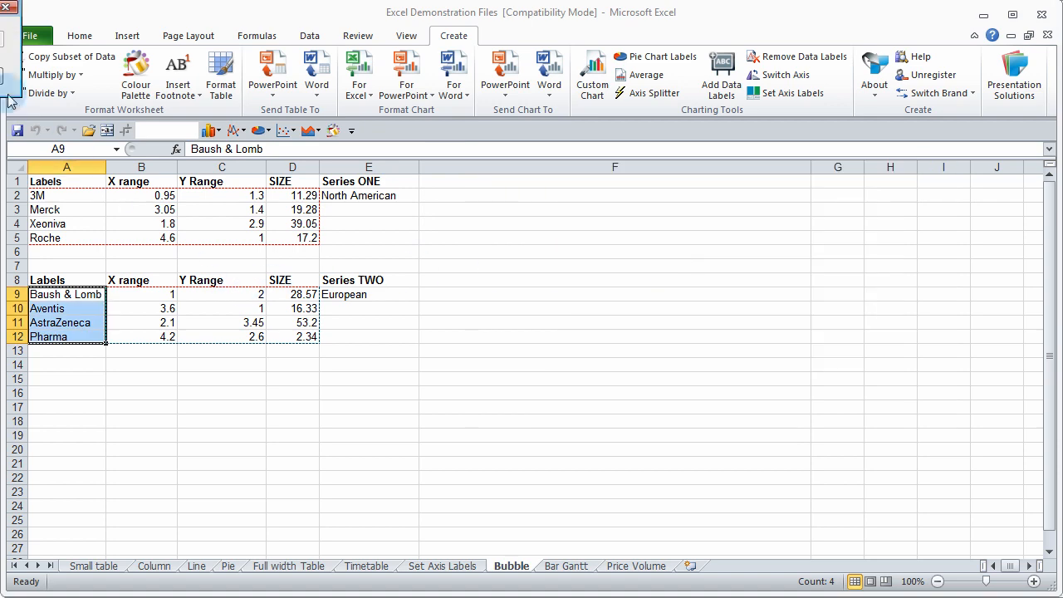
click(156, 293)
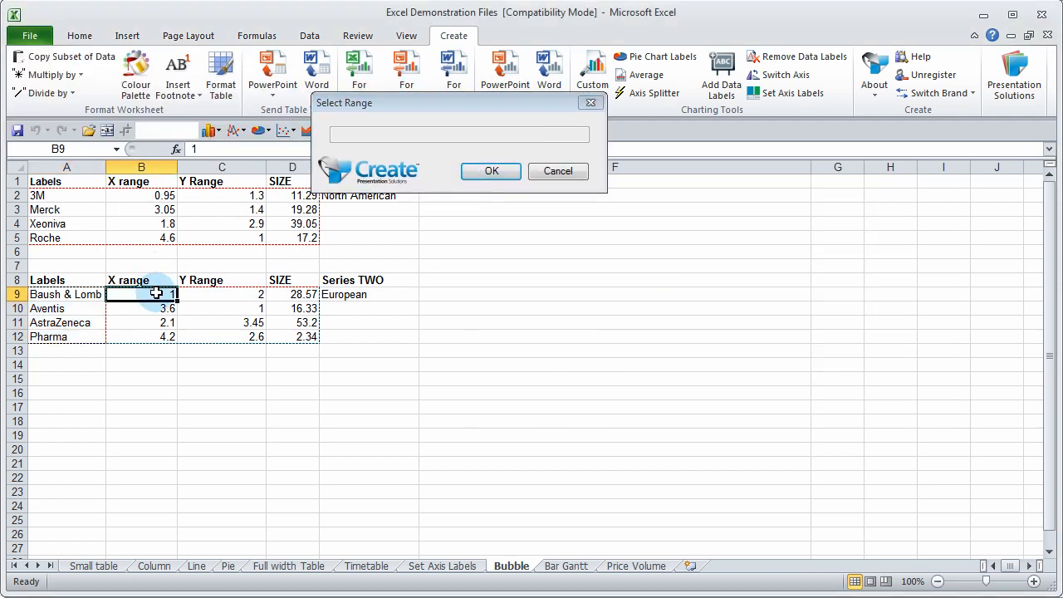
drag(156, 293, 161, 337)
click(491, 171)
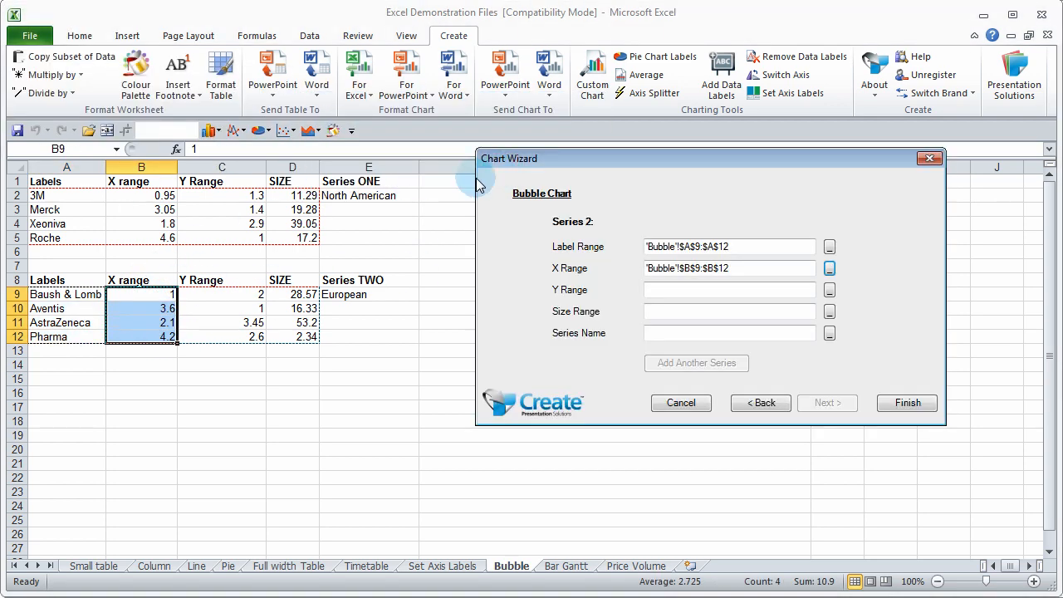
click(828, 290)
drag(257, 297, 254, 335)
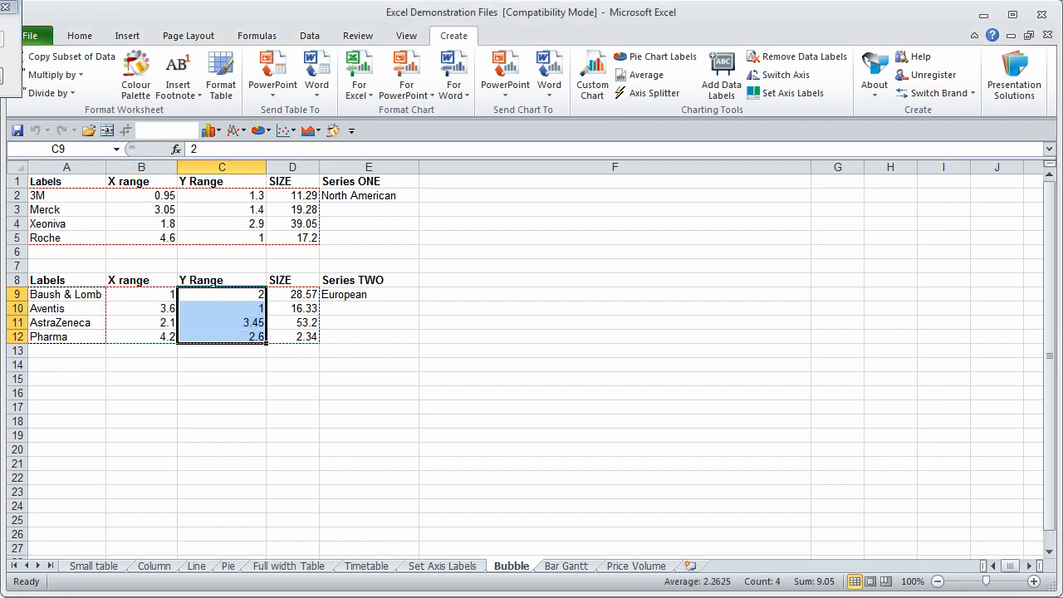
key(Return)
click(829, 312)
drag(303, 294, 303, 336)
click(138, 145)
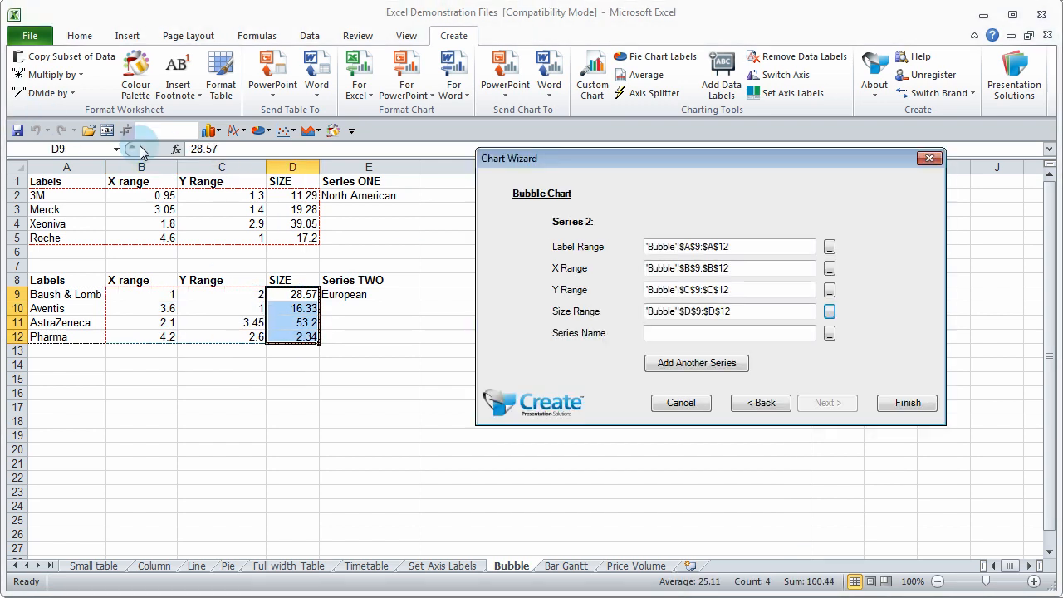
Set the name of Series 2 to cell E9, European, and finish the bubble chart, placing it beside the data
click(828, 332)
click(382, 294)
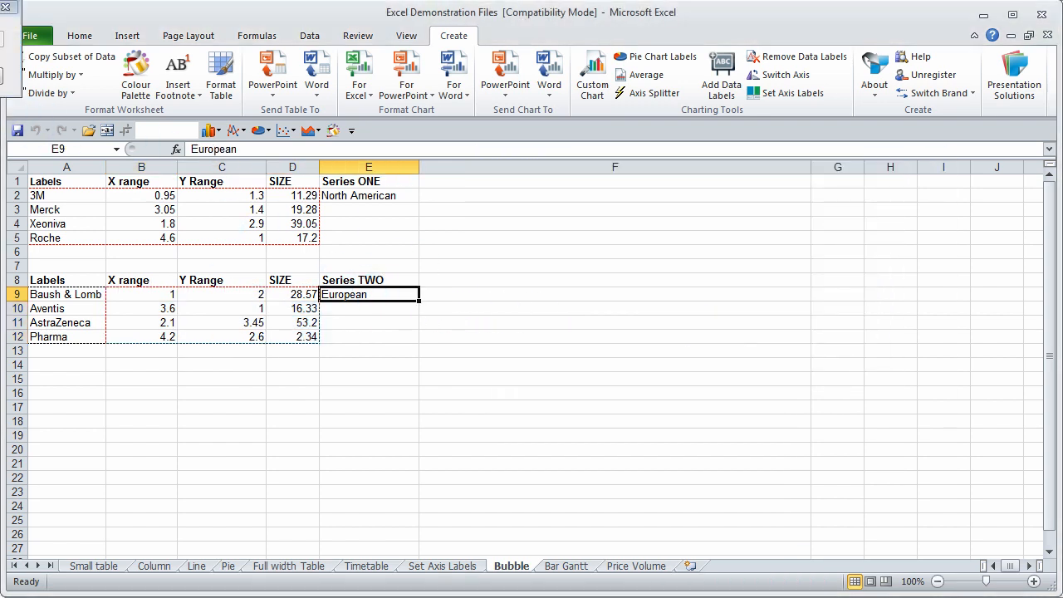
click(494, 194)
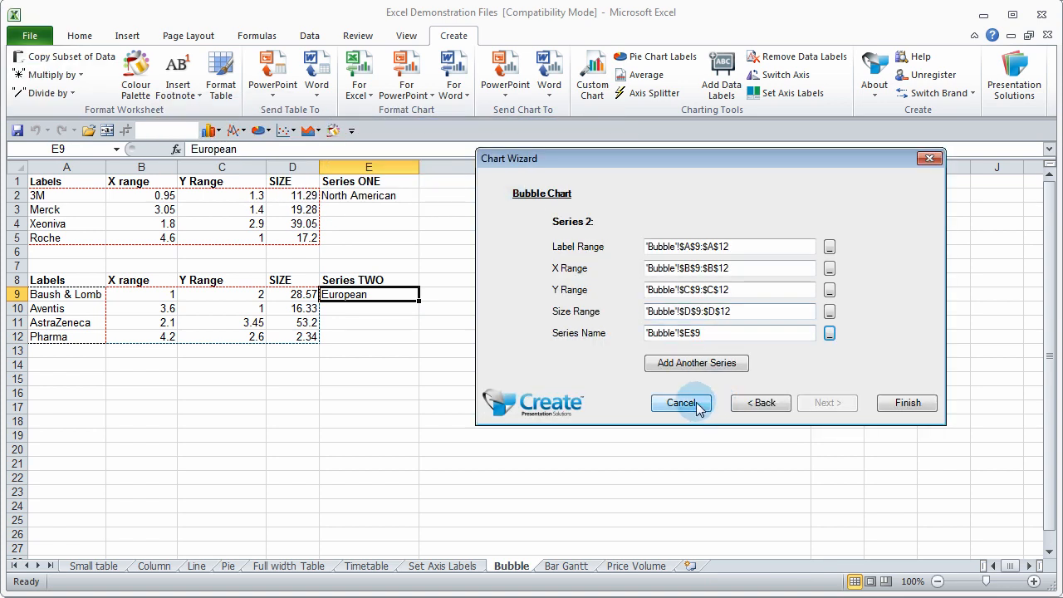
click(908, 404)
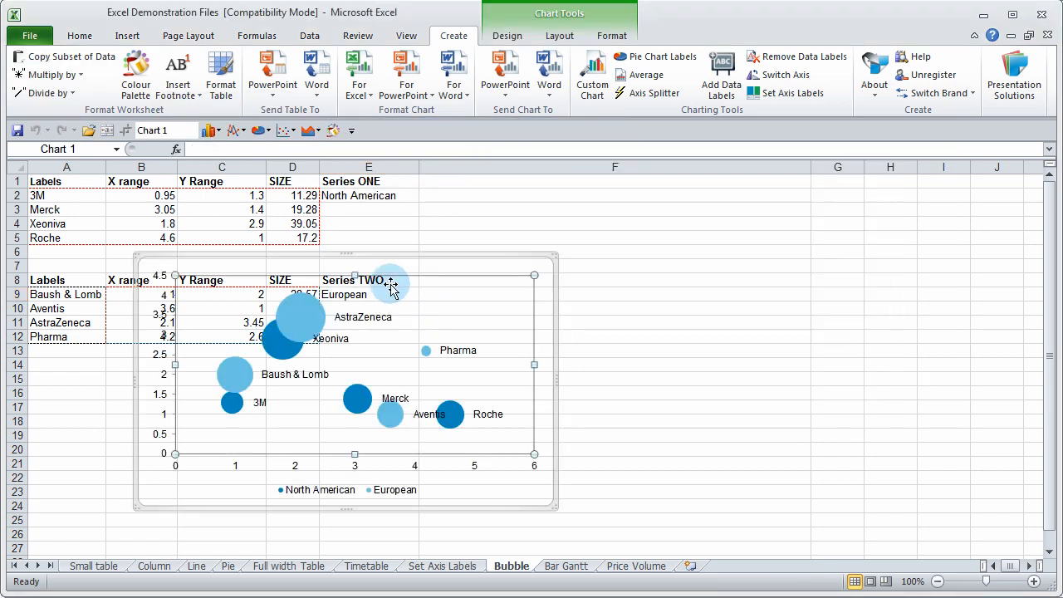
drag(390, 286, 707, 204)
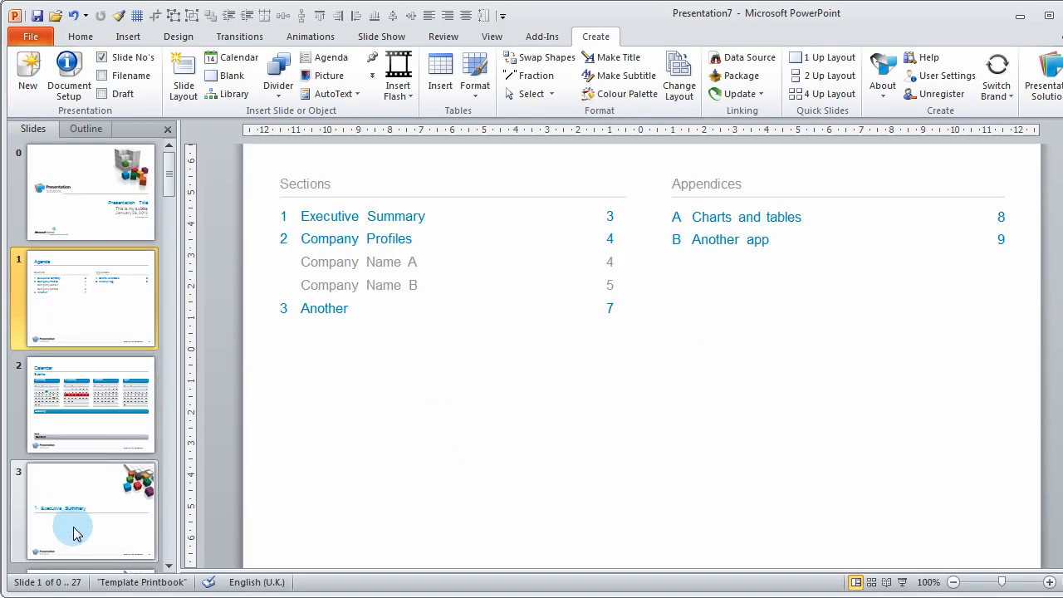
Send the bubble chart as Resized Only into the empty content placeholder under the first heading of slide 11 in the PowerPoint presentation
scroll(75, 515, down, 2)
scroll(83, 538, down, 6)
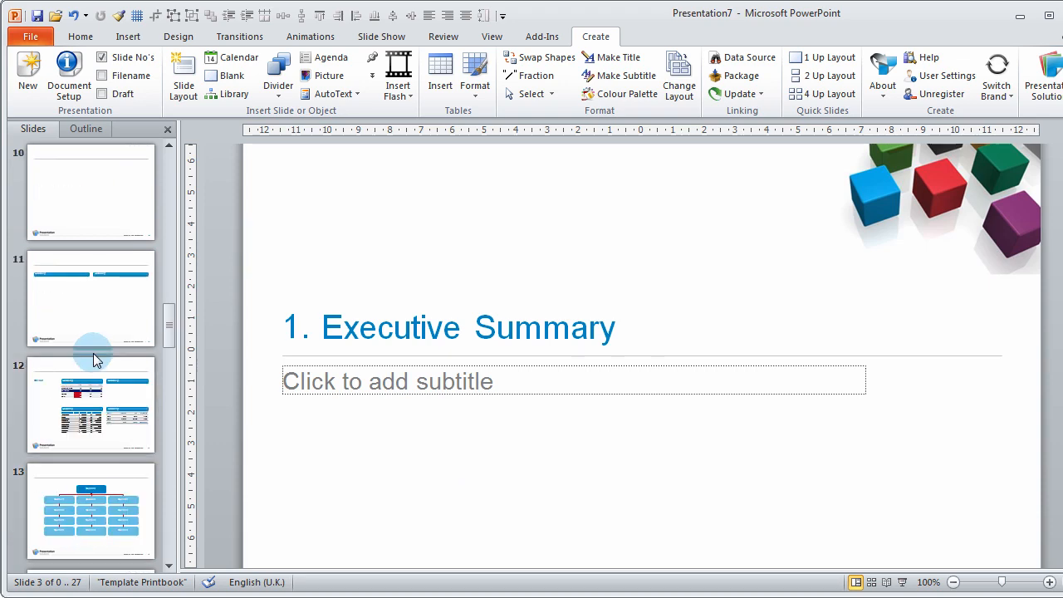
click(93, 348)
click(362, 222)
key(alt+Tab)
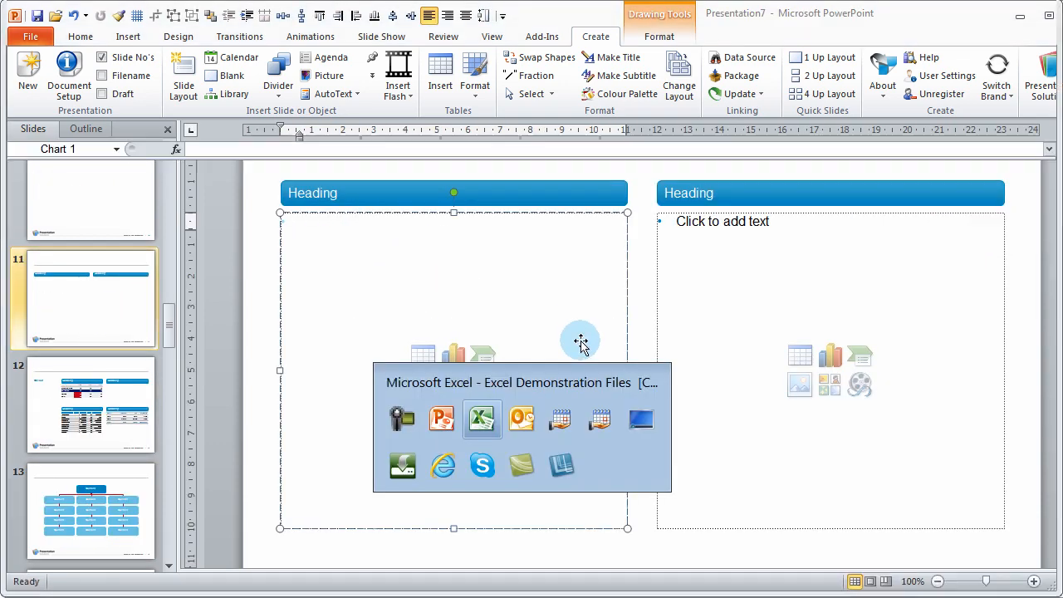
click(506, 79)
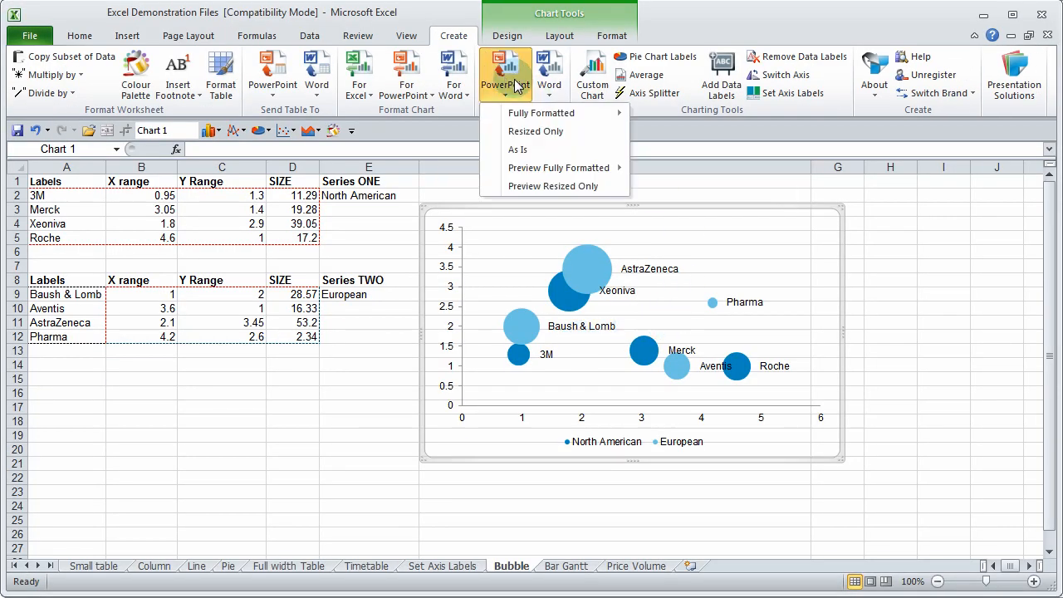
click(531, 139)
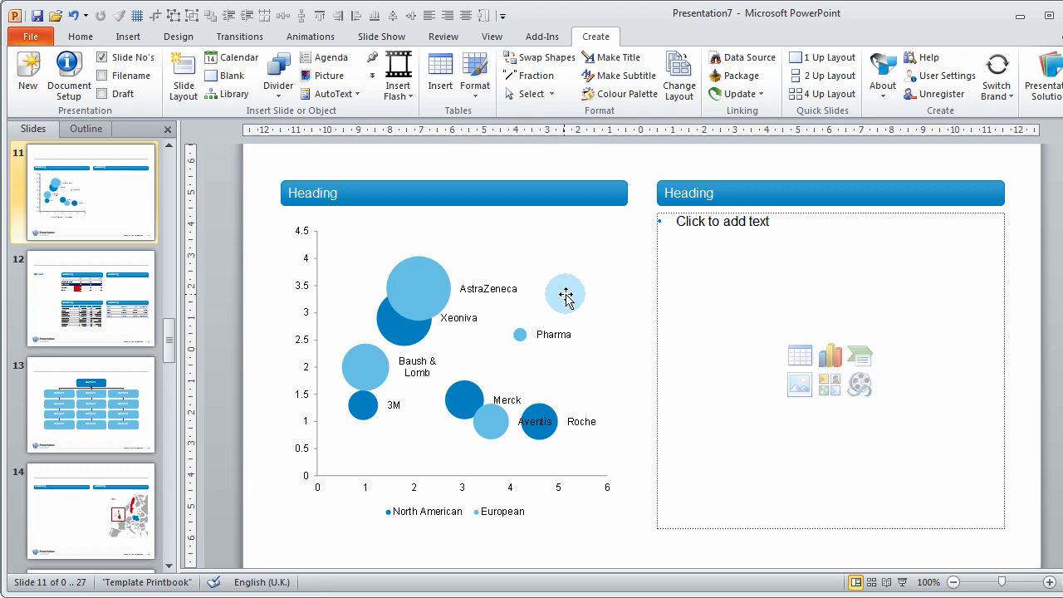
Switch back to Excel and select the date, price and volume data A2:C254 on the Price Volume sheet
key(alt+Tab)
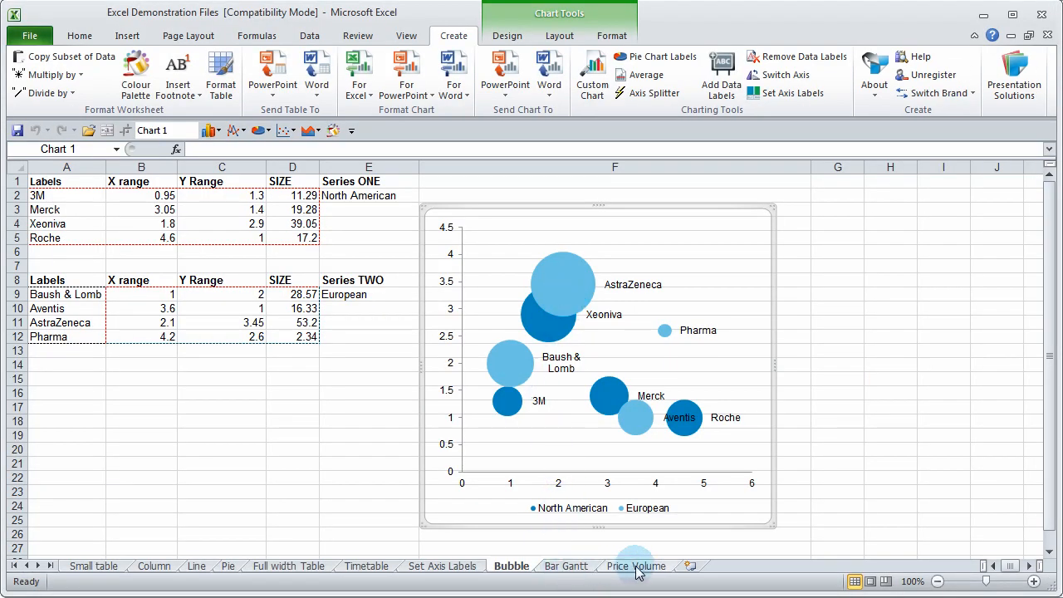
click(636, 568)
click(76, 195)
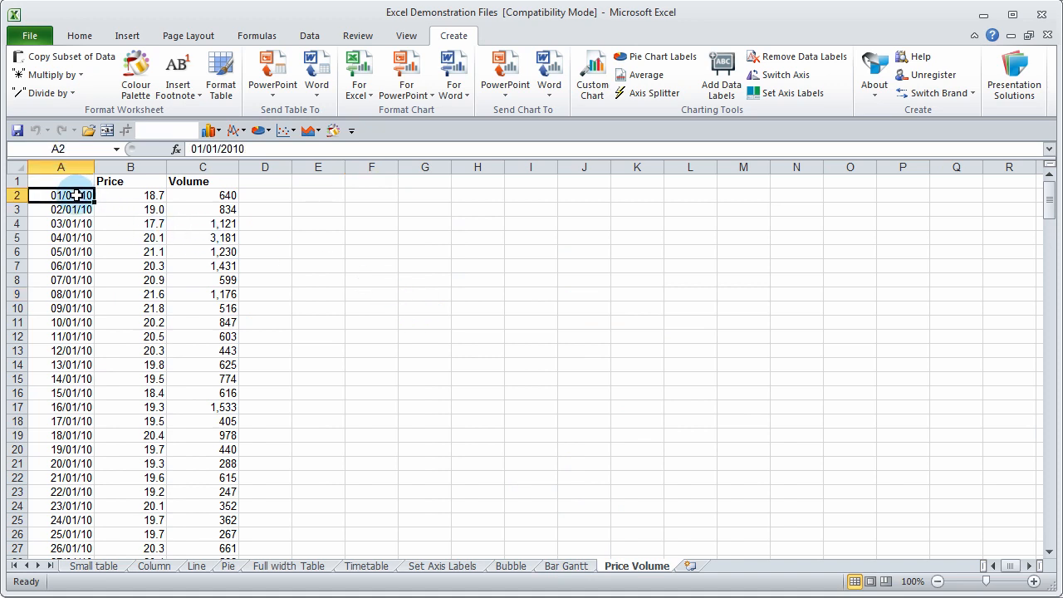
key(shift+Right)
key(shift+Right)
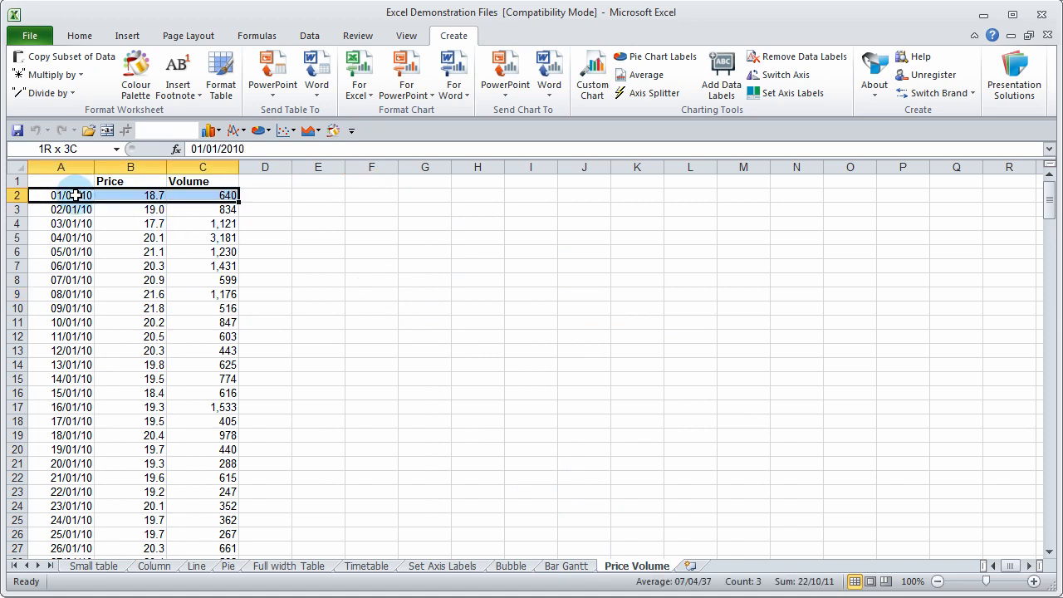
key(ctrl+shift+Down)
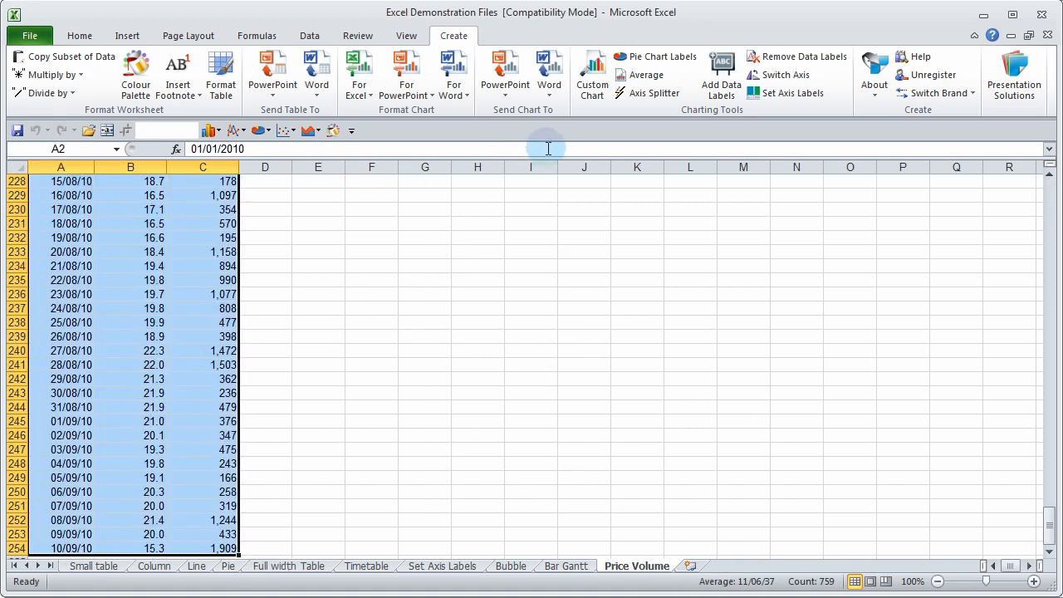
Create a custom Price / Volume Chart with the Printbook theme from the selected data and place it beside the columns
click(593, 79)
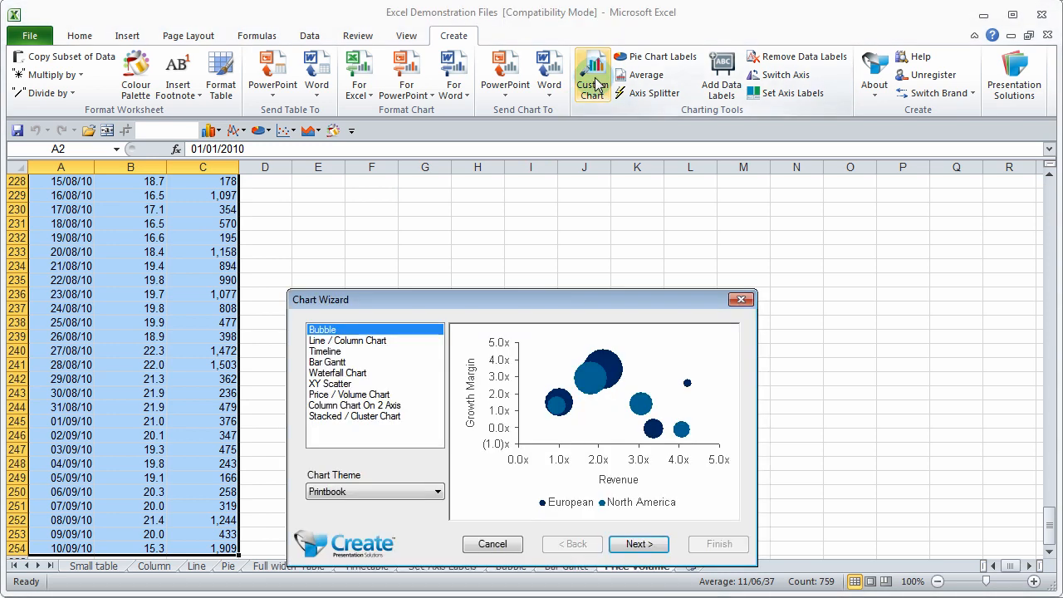
click(353, 396)
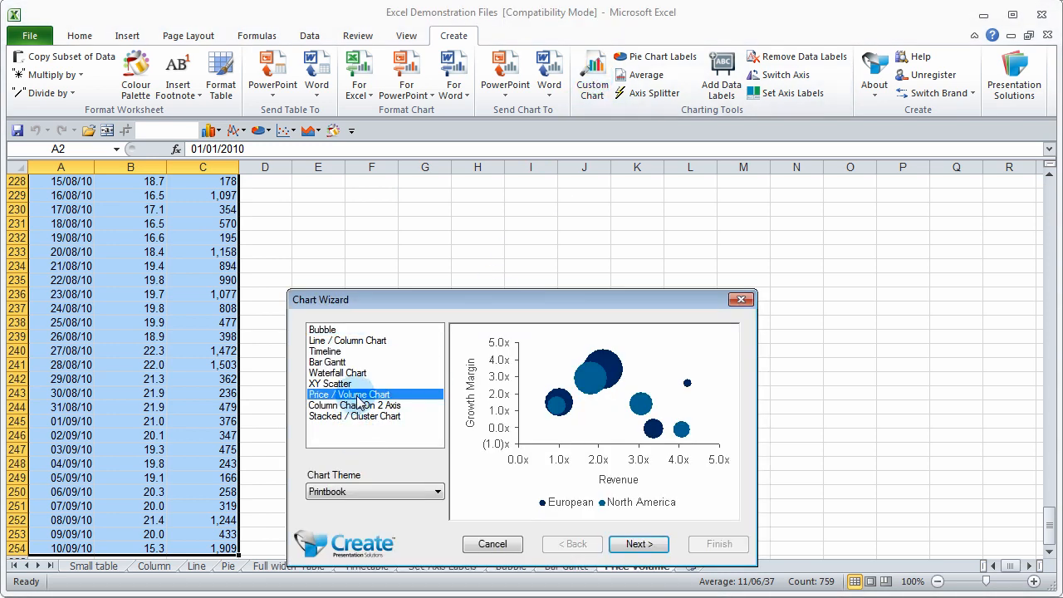
click(645, 545)
click(717, 545)
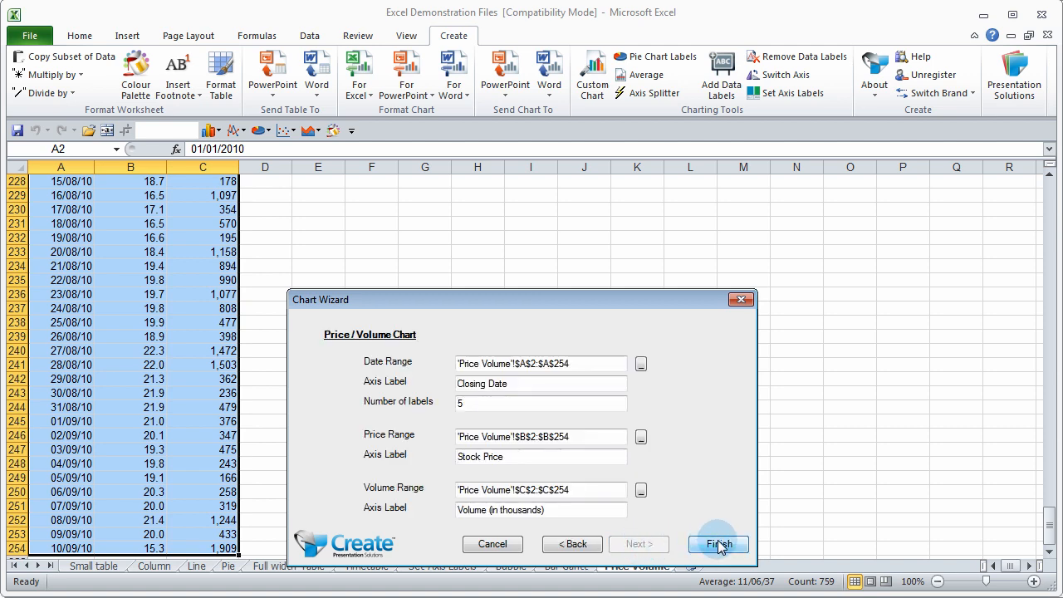
click(719, 546)
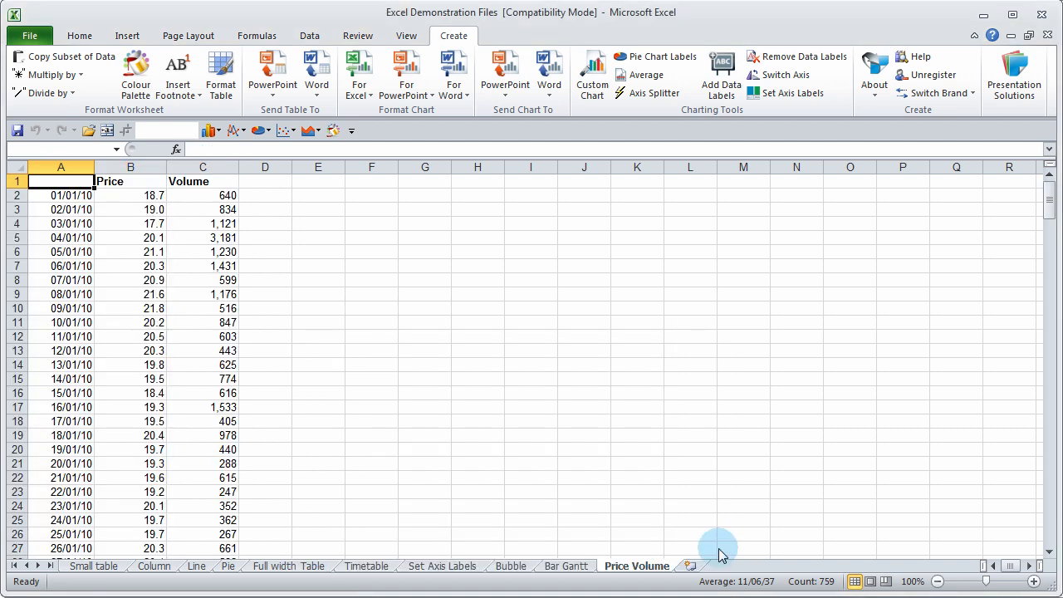
click(519, 477)
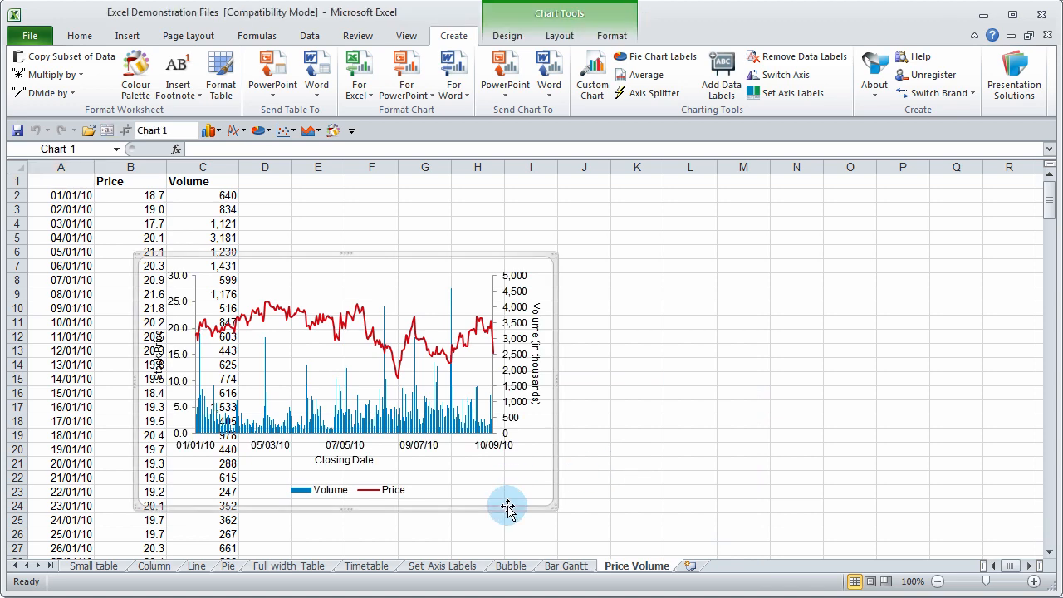
drag(508, 506, 671, 451)
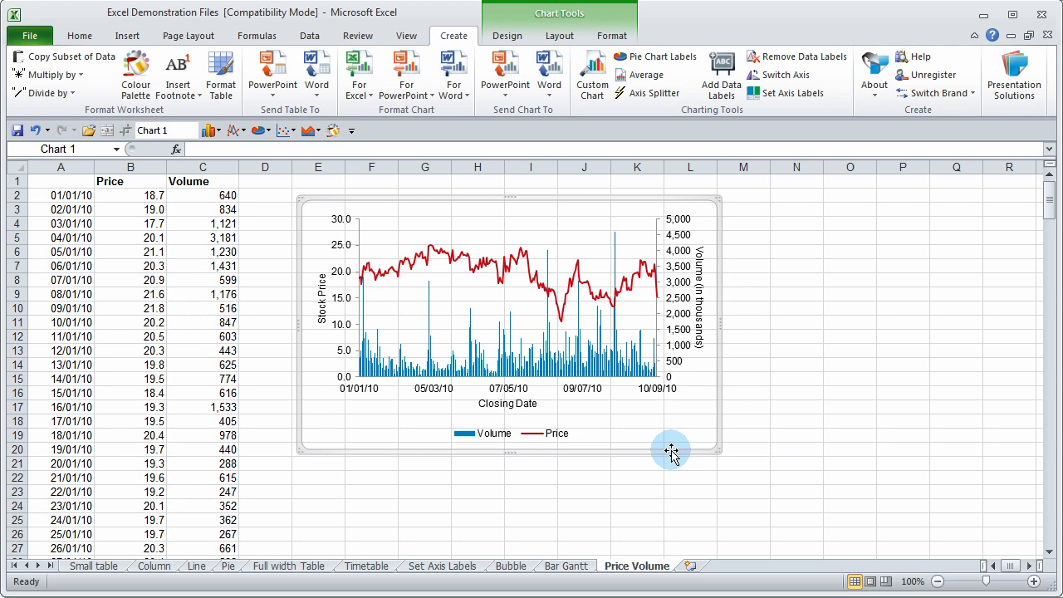
Send the price and volume chart as Resized Only into the placeholder under the second heading of slide 11 in PowerPoint
key(alt+Tab)
key(alt+Tab)
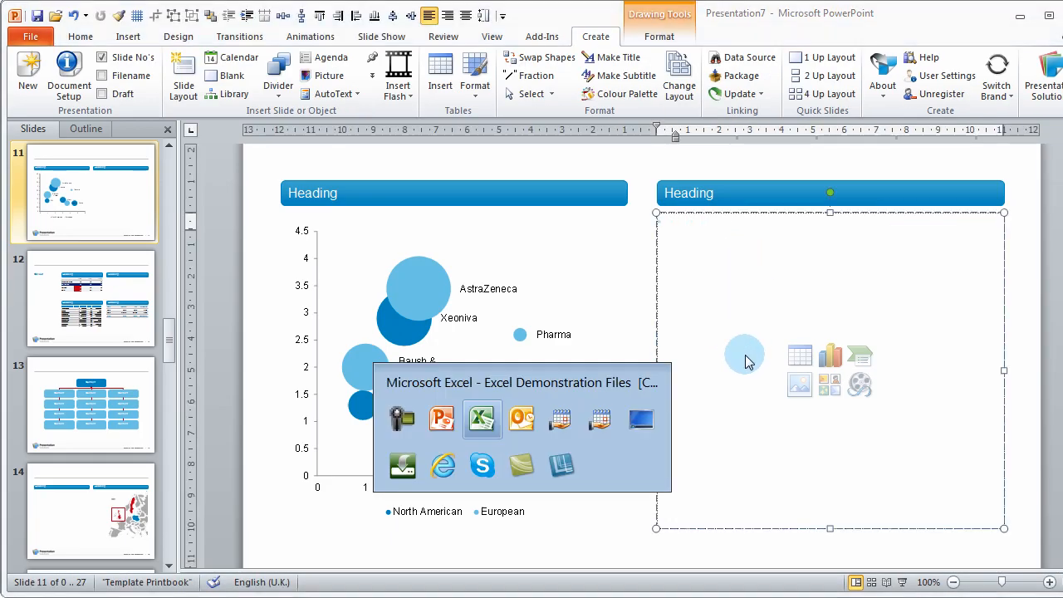
click(507, 84)
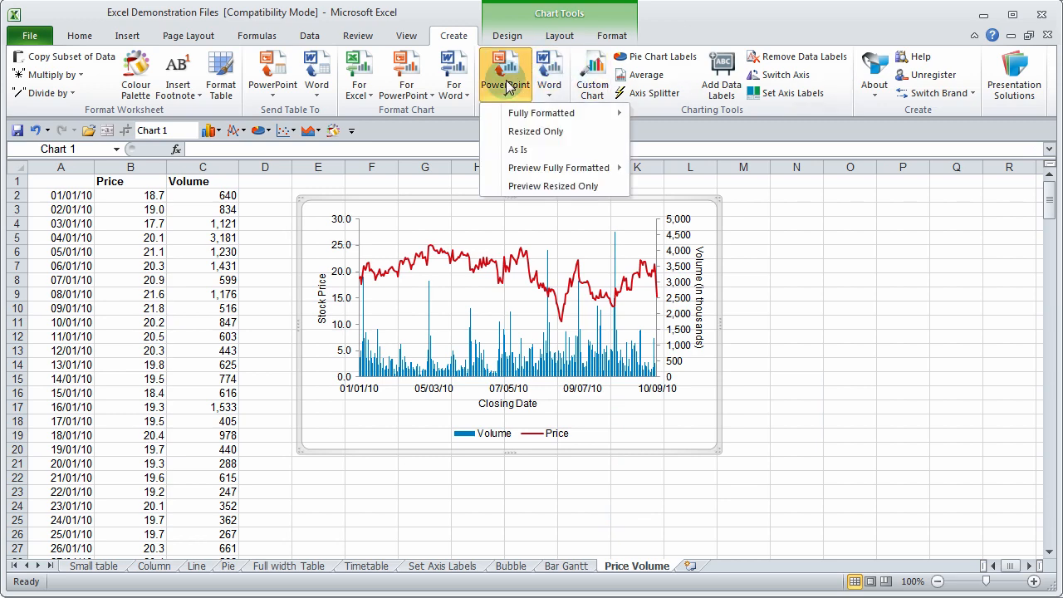
click(527, 132)
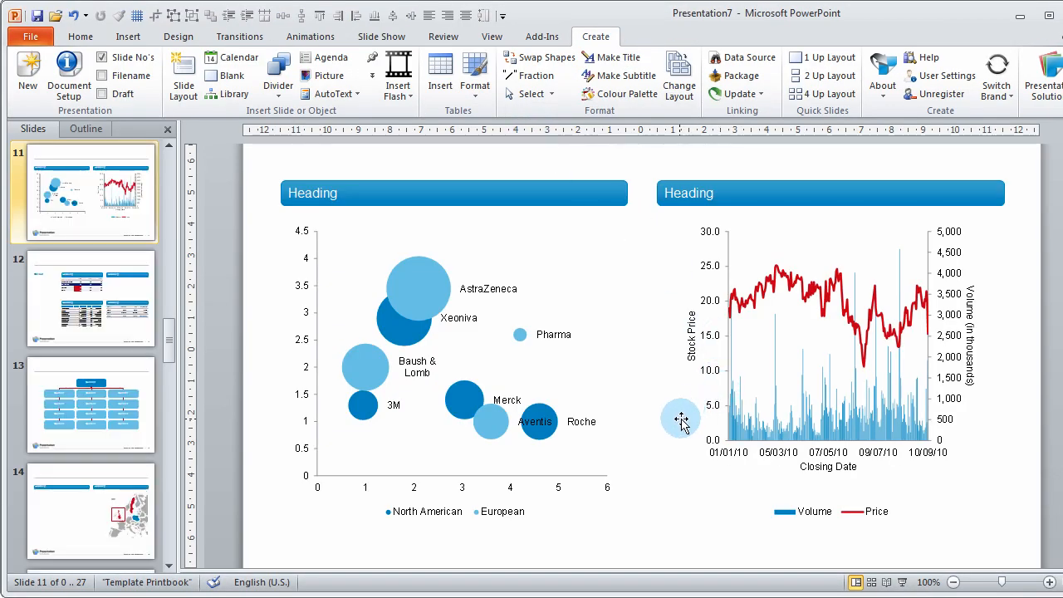